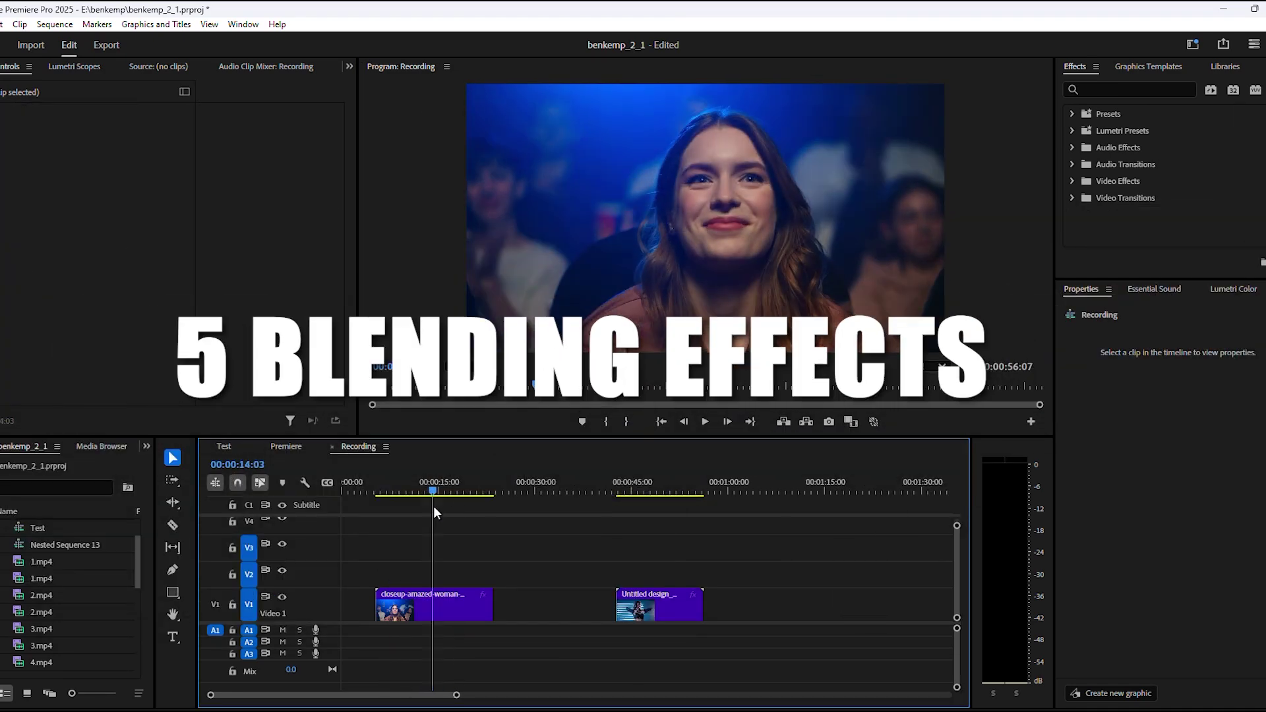
Duplicate the close-up woman clip from V1 onto V2 directly above the original.
mouse_move(433, 506)
left_mouse_down()
mouse_move(449, 513)
mouse_move(430, 517)
left_mouse_up()
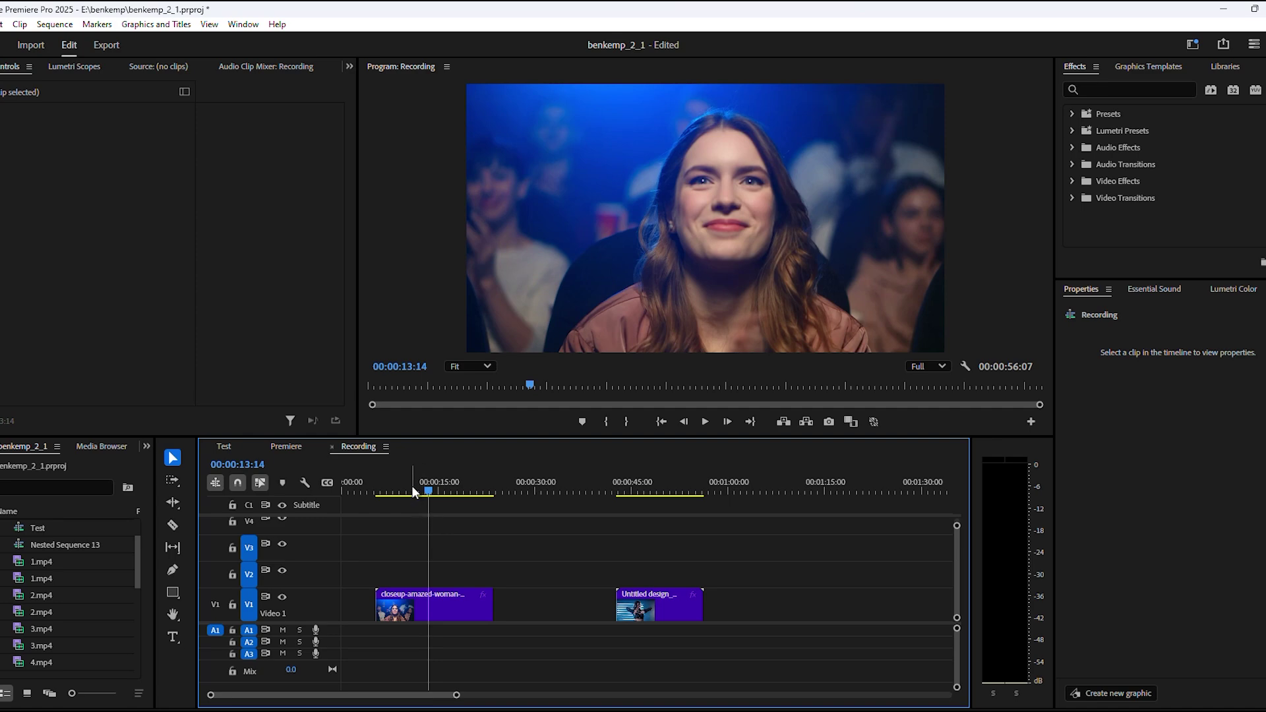
left_click(442, 603)
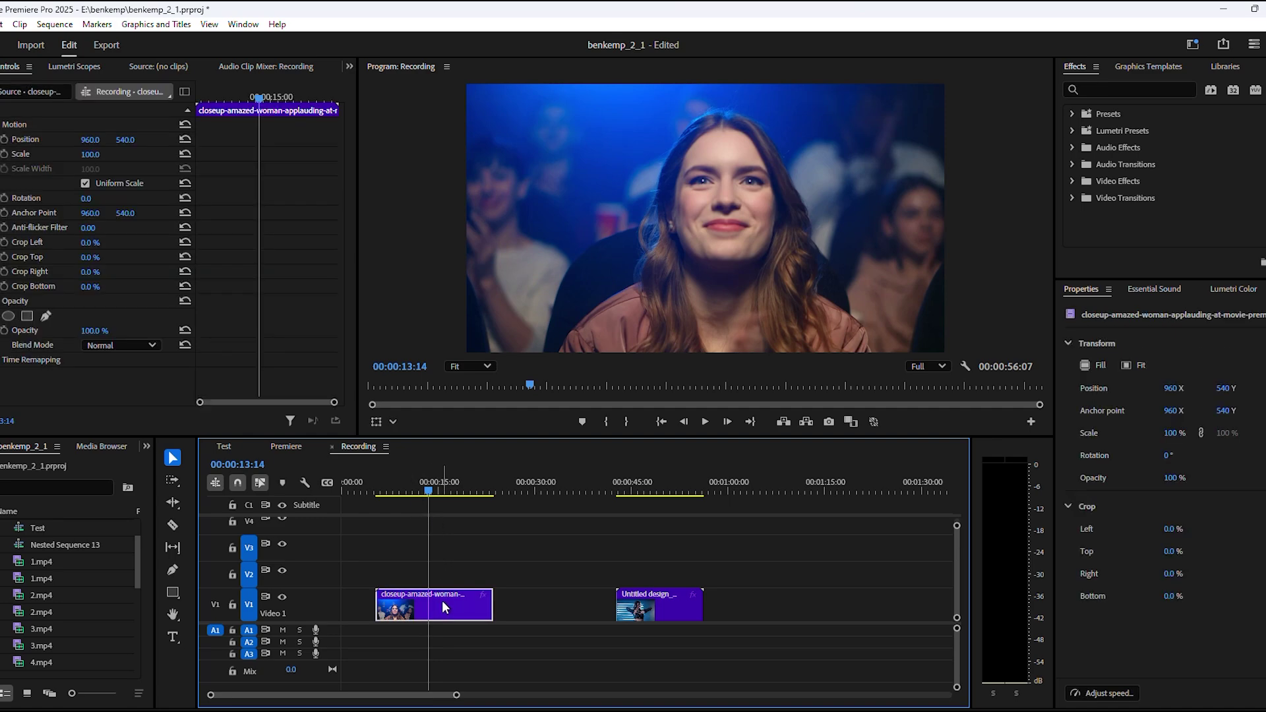
mouse_move(427, 499)
left_mouse_down()
mouse_move(406, 494)
mouse_move(431, 500)
left_mouse_up()
left_click_drag(438, 604, 450, 572)
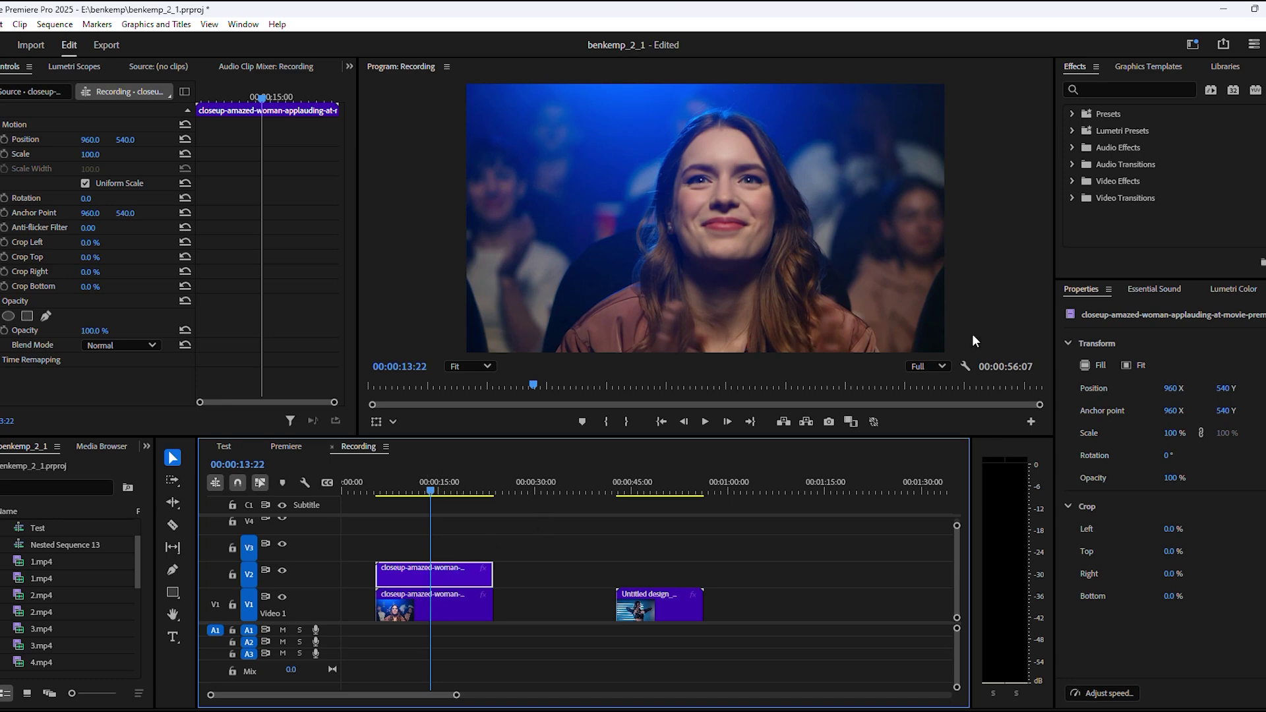
Find the Gaussian Blur effect and apply it to the close-up woman copy on V2.
left_click(1114, 88)
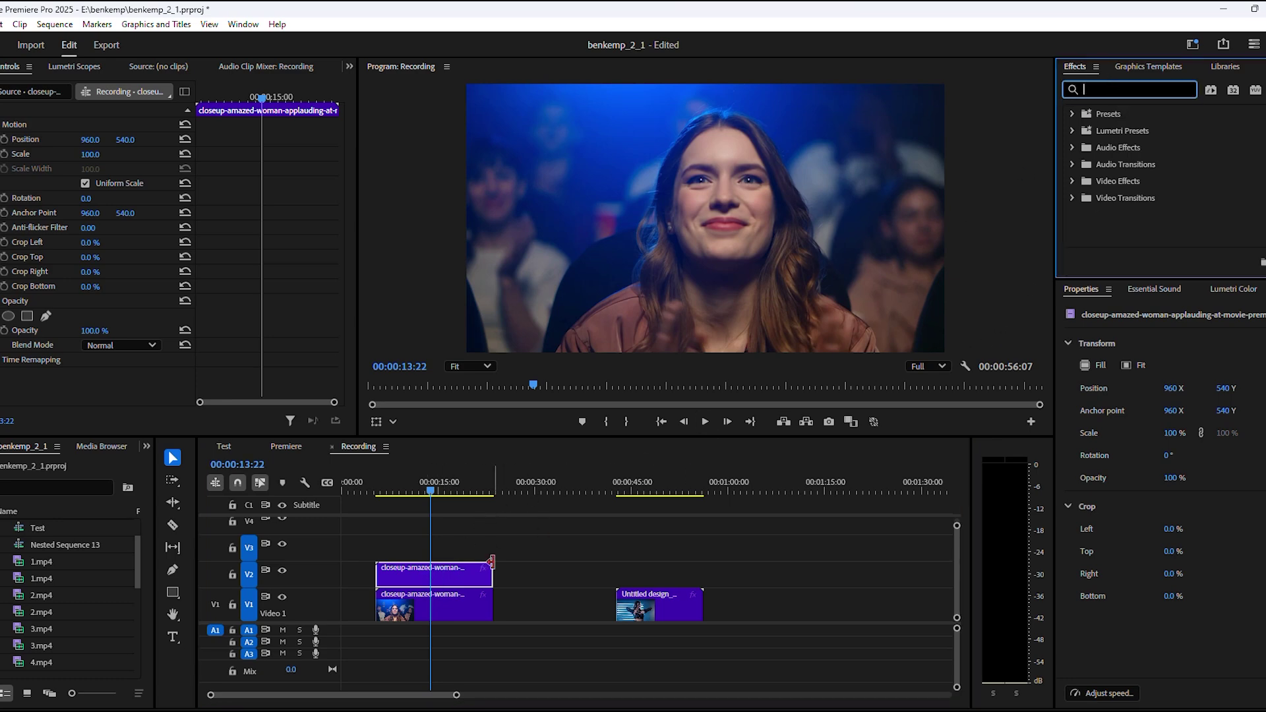
left_click_drag(545, 552, 437, 592)
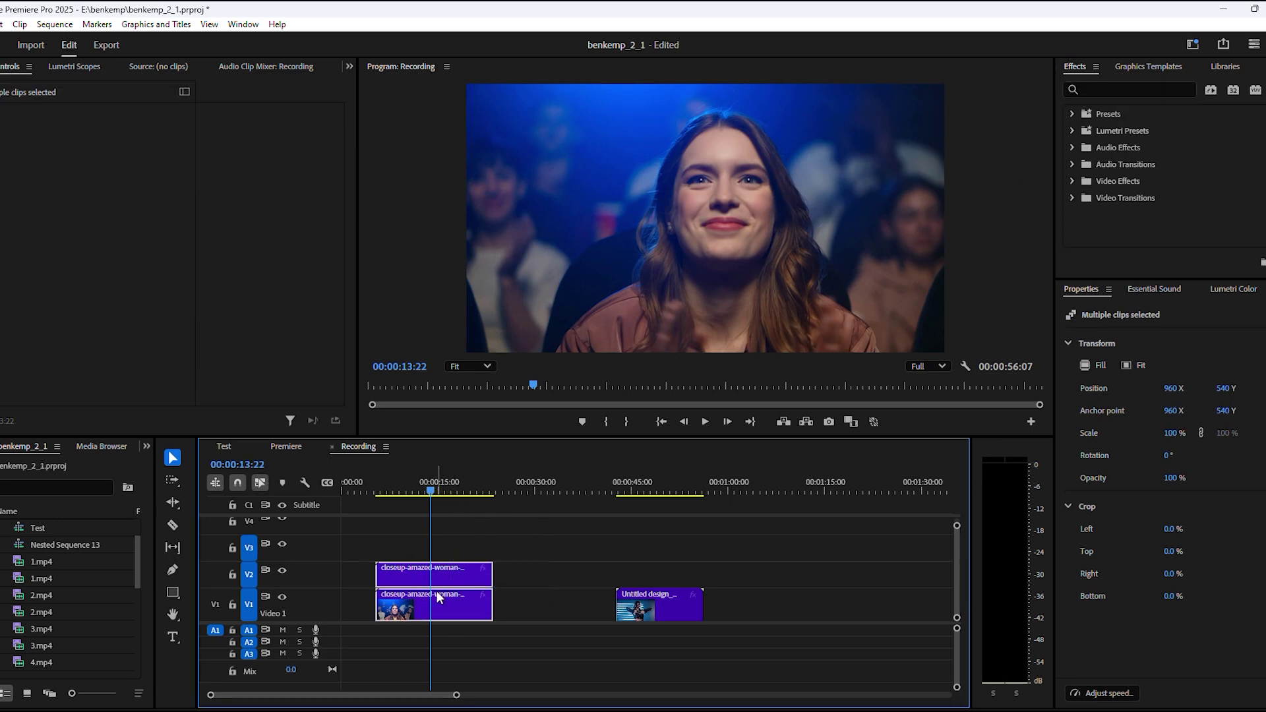
left_click(450, 575)
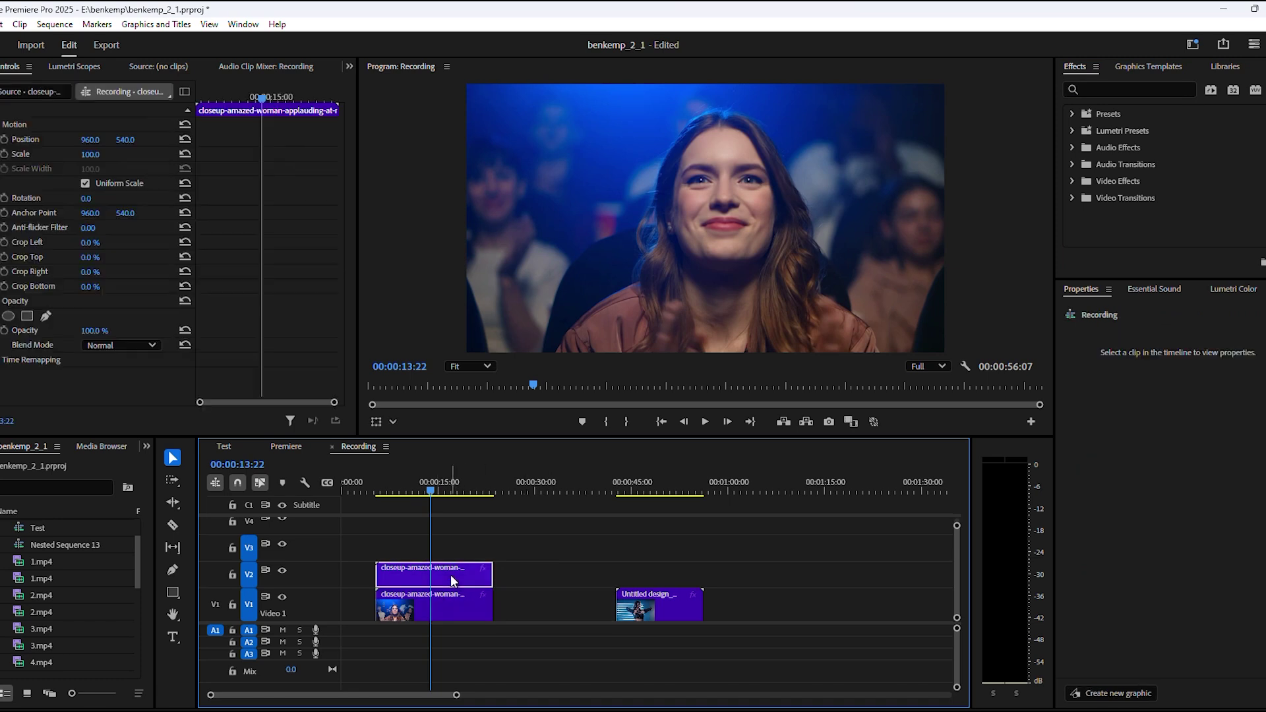
left_click(1100, 90)
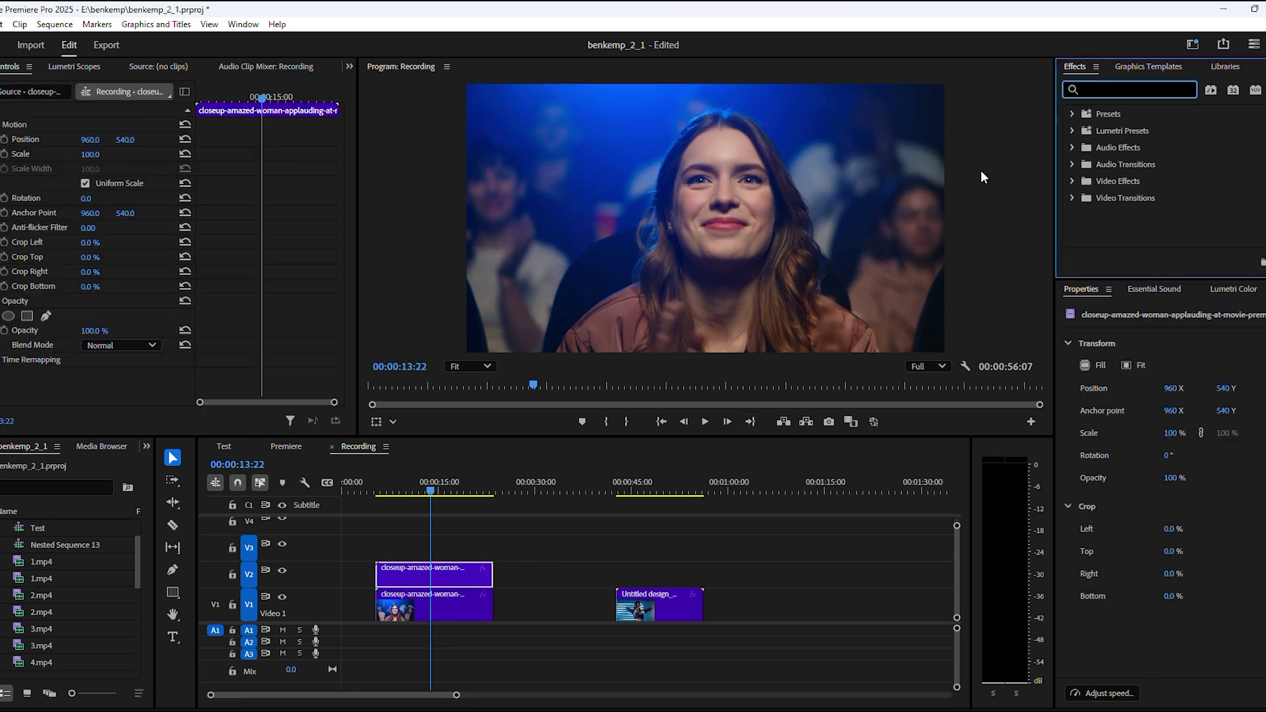
type("gauss")
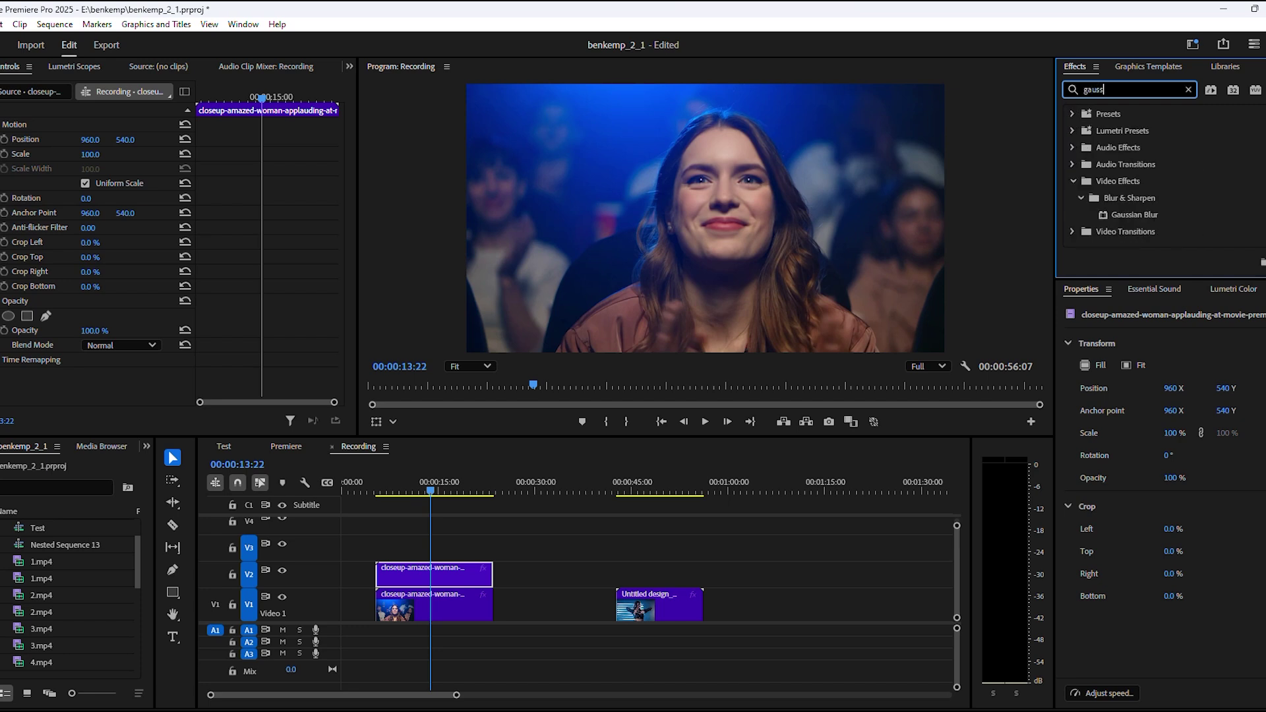
left_click_drag(1120, 217, 457, 576)
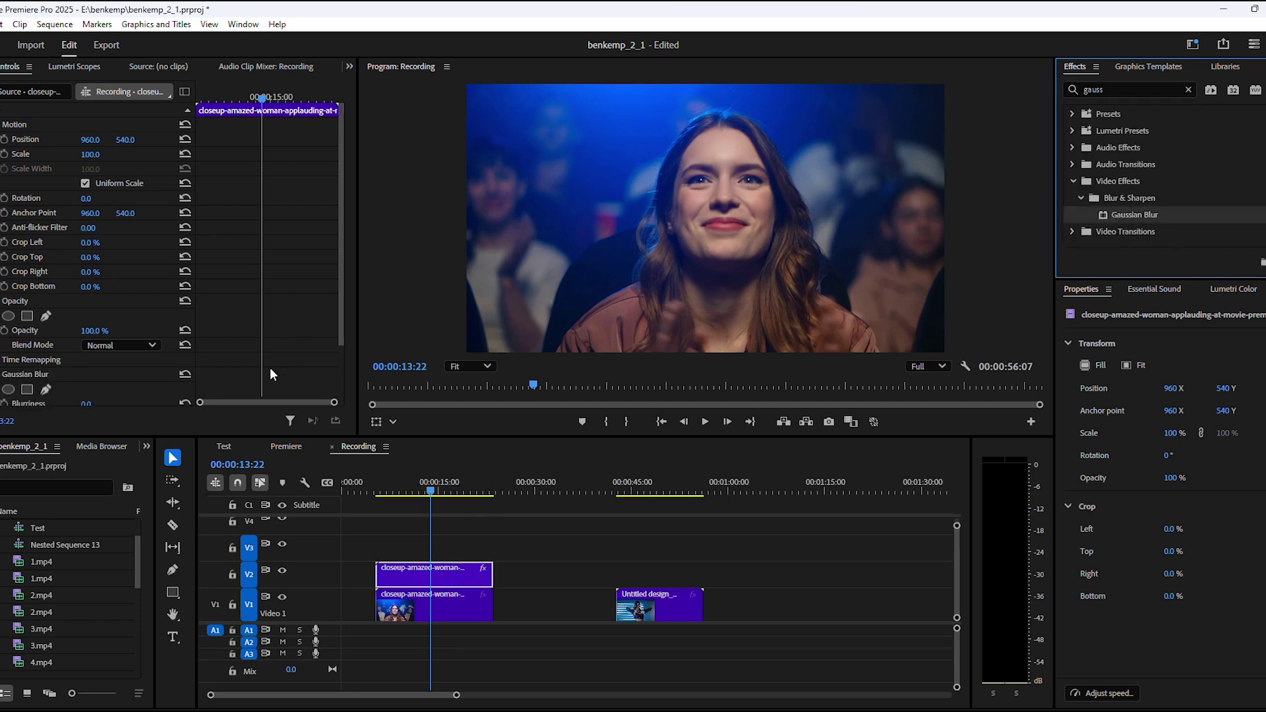
Set the Gaussian Blur blurriness of the V2 copy to 100 and check it at an earlier frame.
scroll(270, 367, "down", 2)
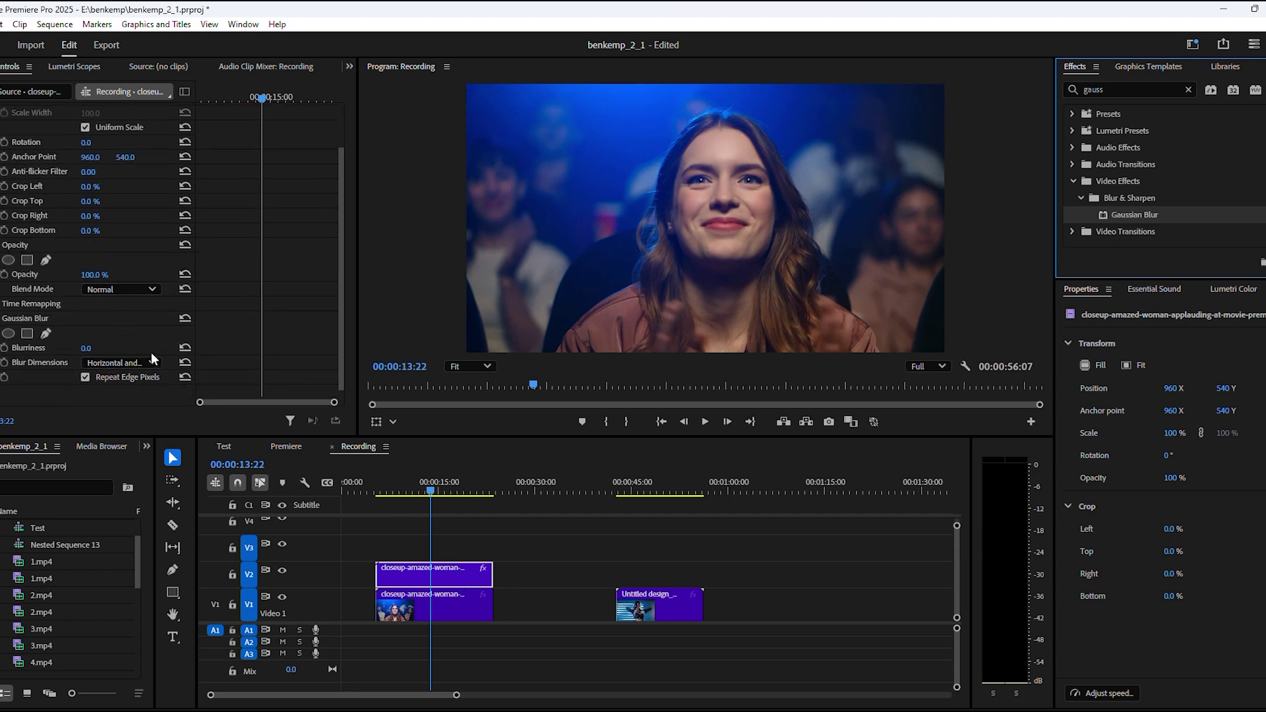
left_click(86, 348)
type("1")
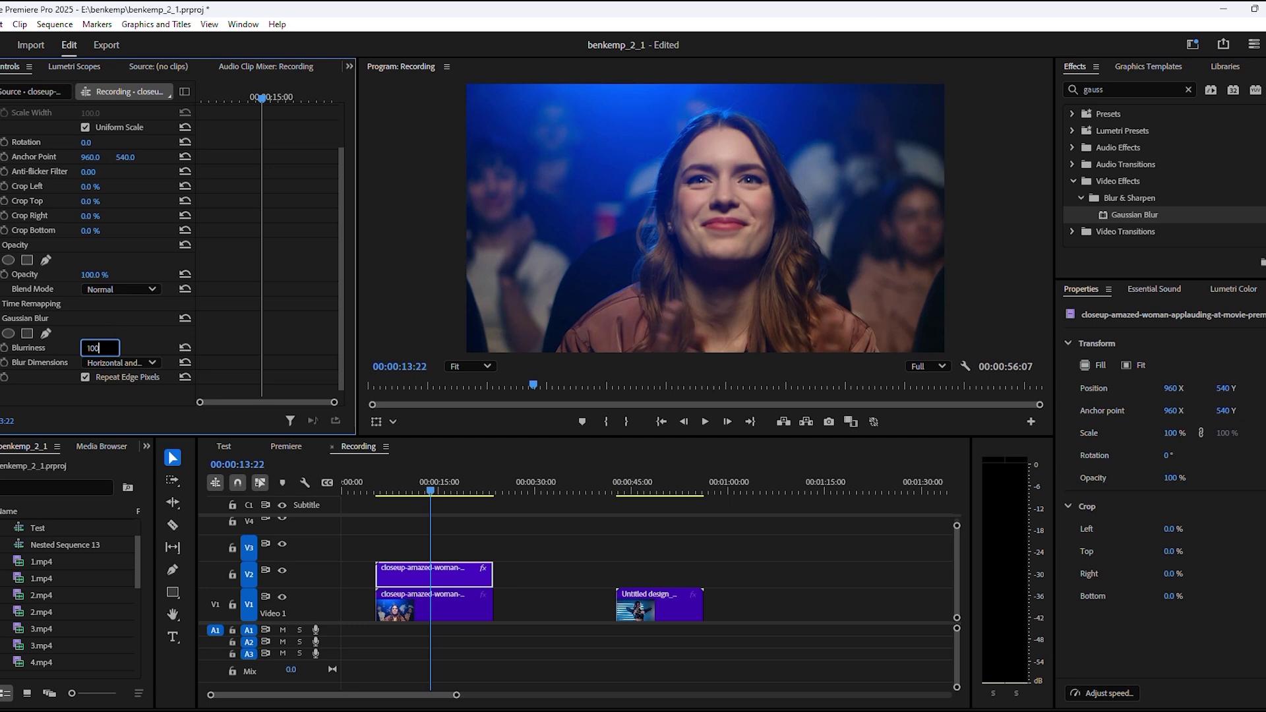
type("00")
key("Return")
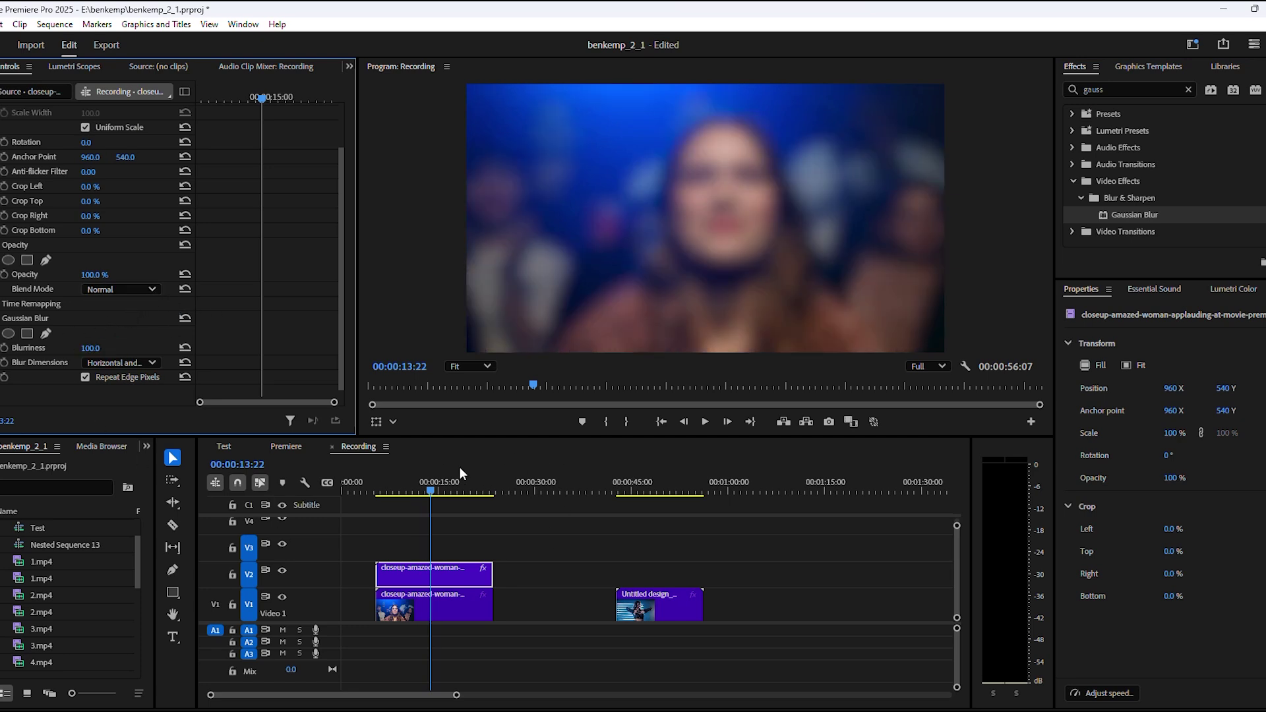
left_click_drag(436, 487, 406, 489)
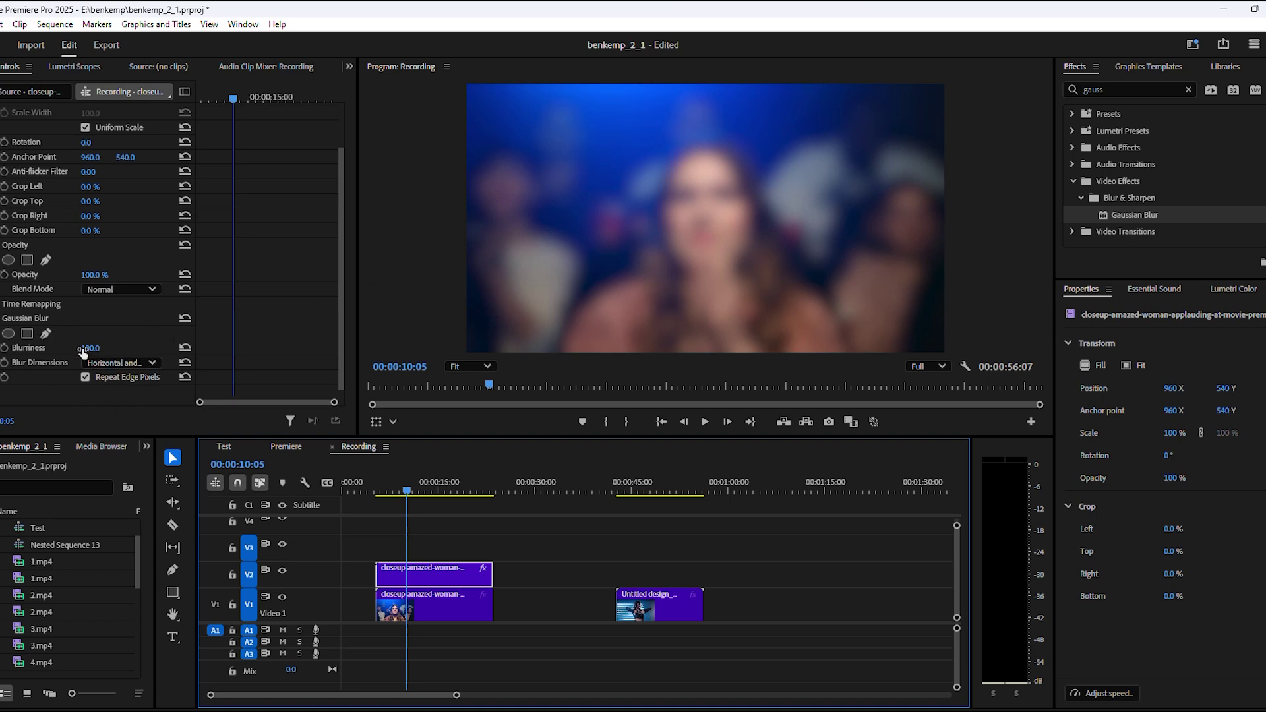
Set the blurred V2 copy's blend mode to Screen and preview the clip.
left_click(125, 289)
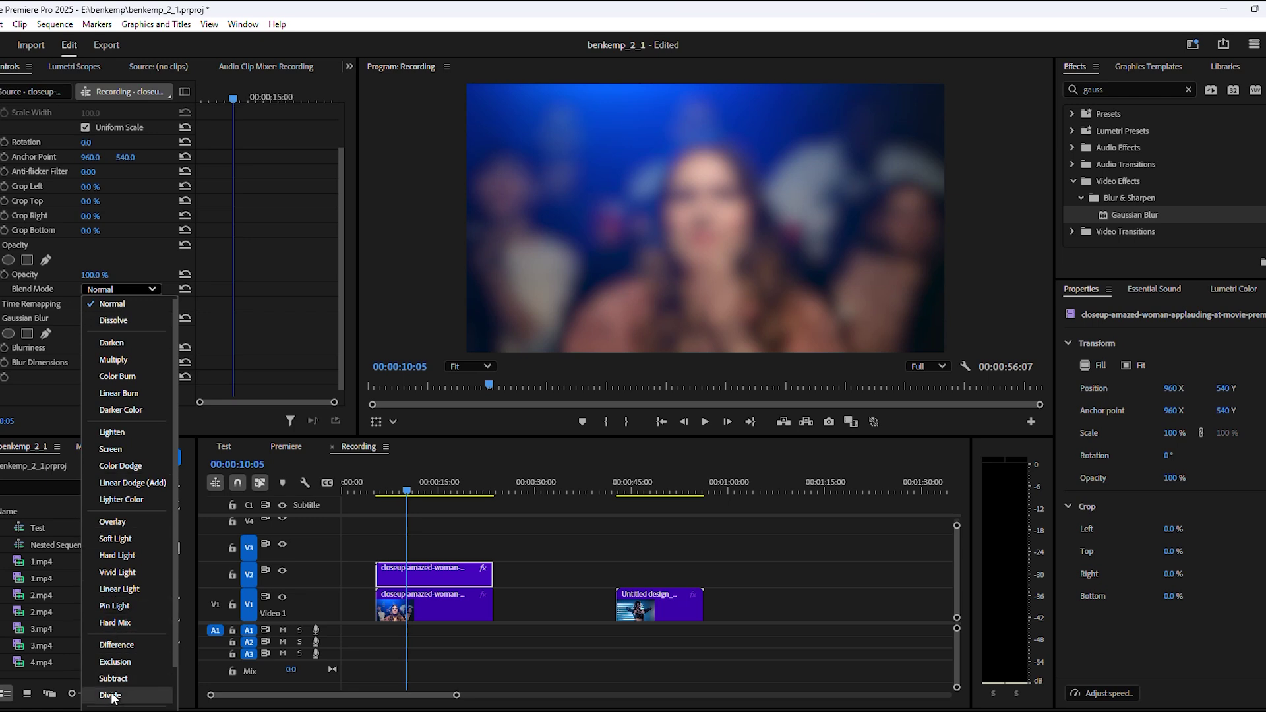
left_click(110, 449)
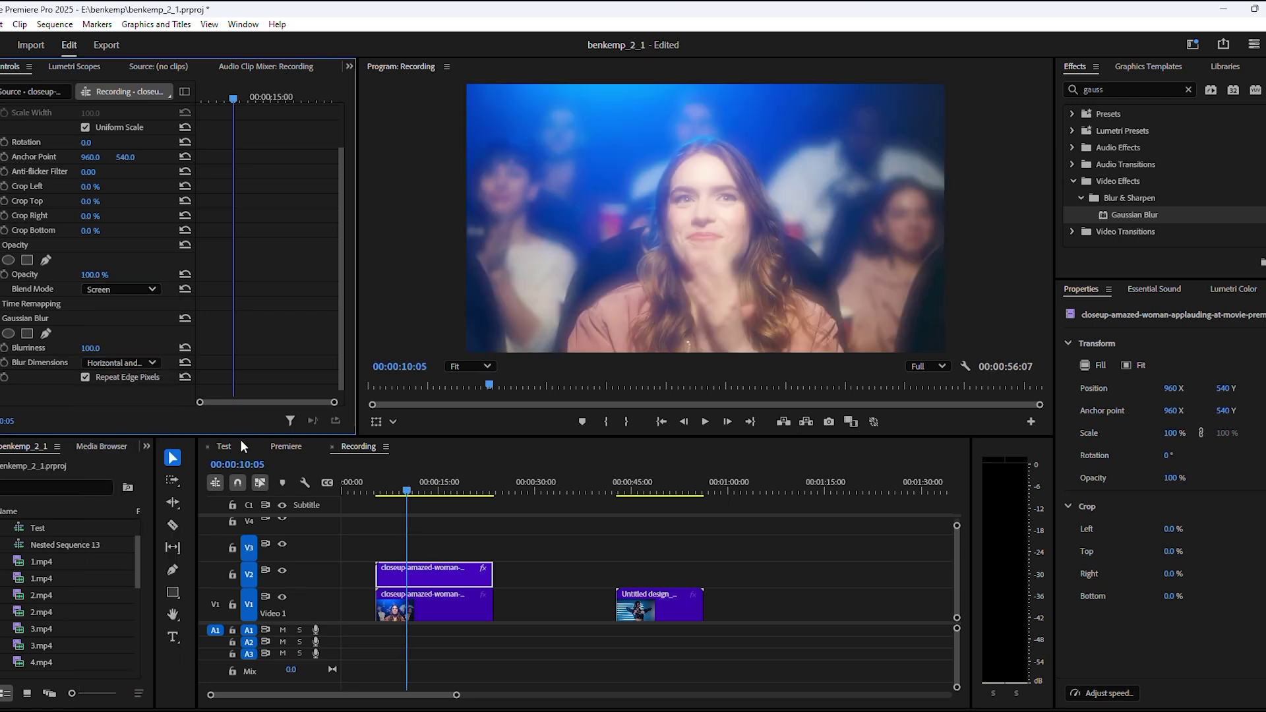
left_click_drag(389, 485, 406, 505)
key("space")
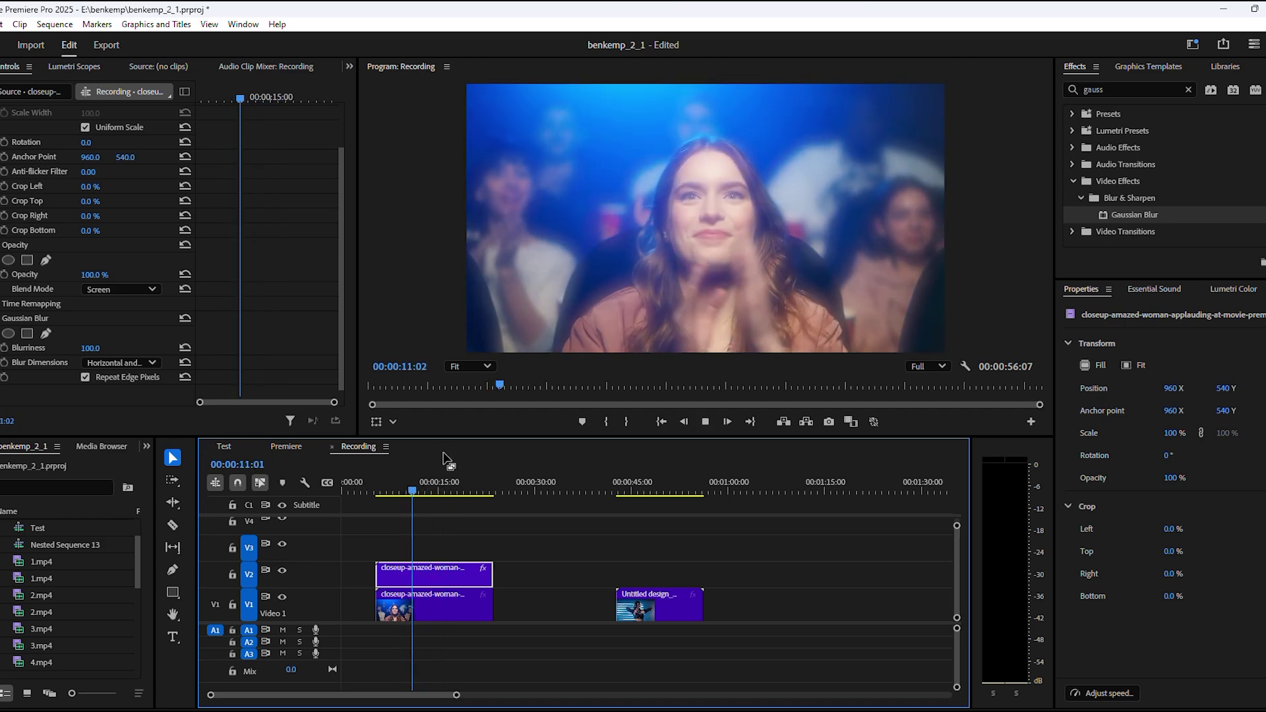
key("space")
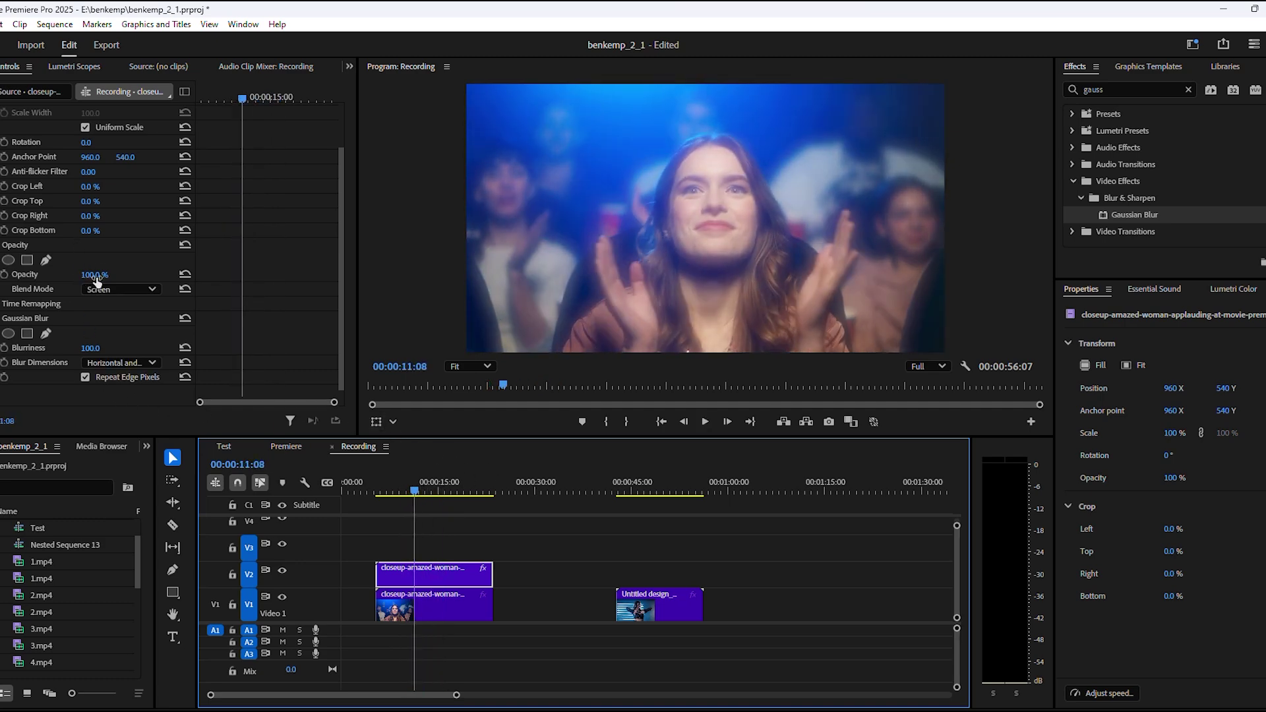
Set the V2 copy's opacity to 66% and its Gaussian Blur blurriness to 119, and preview the glow.
left_click_drag(88, 275, 66, 275)
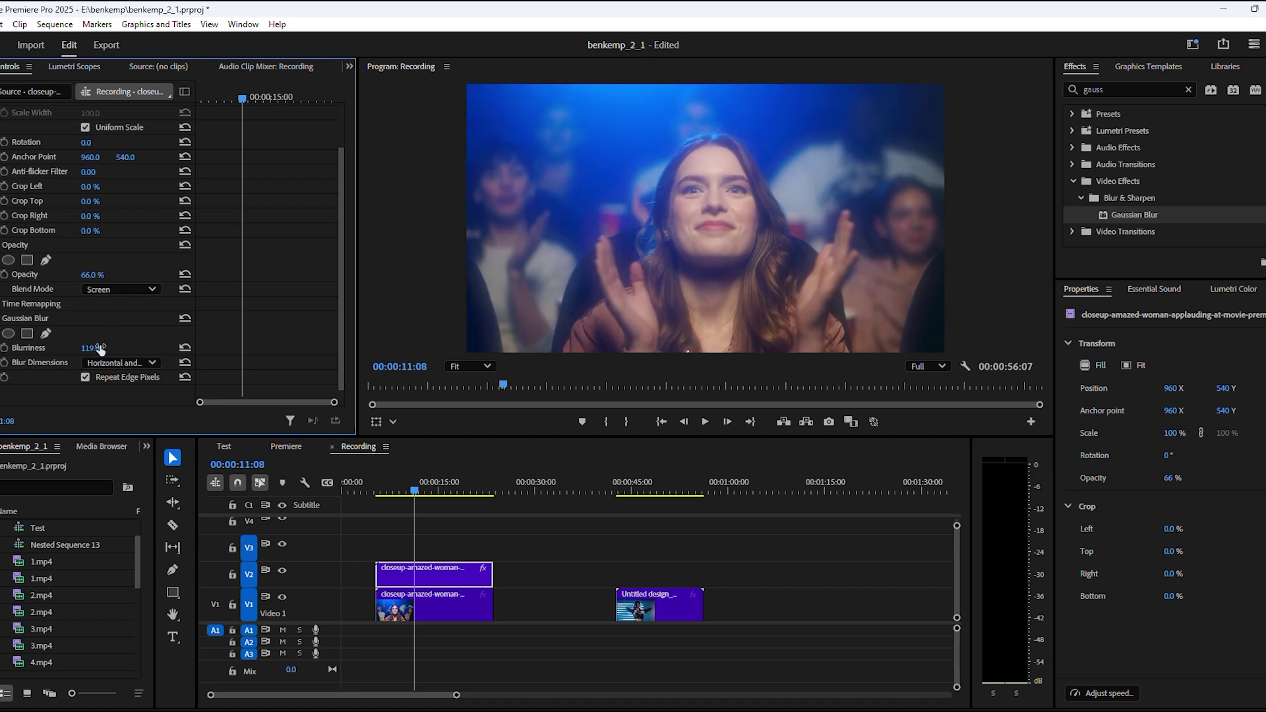
left_click(395, 481)
key("space")
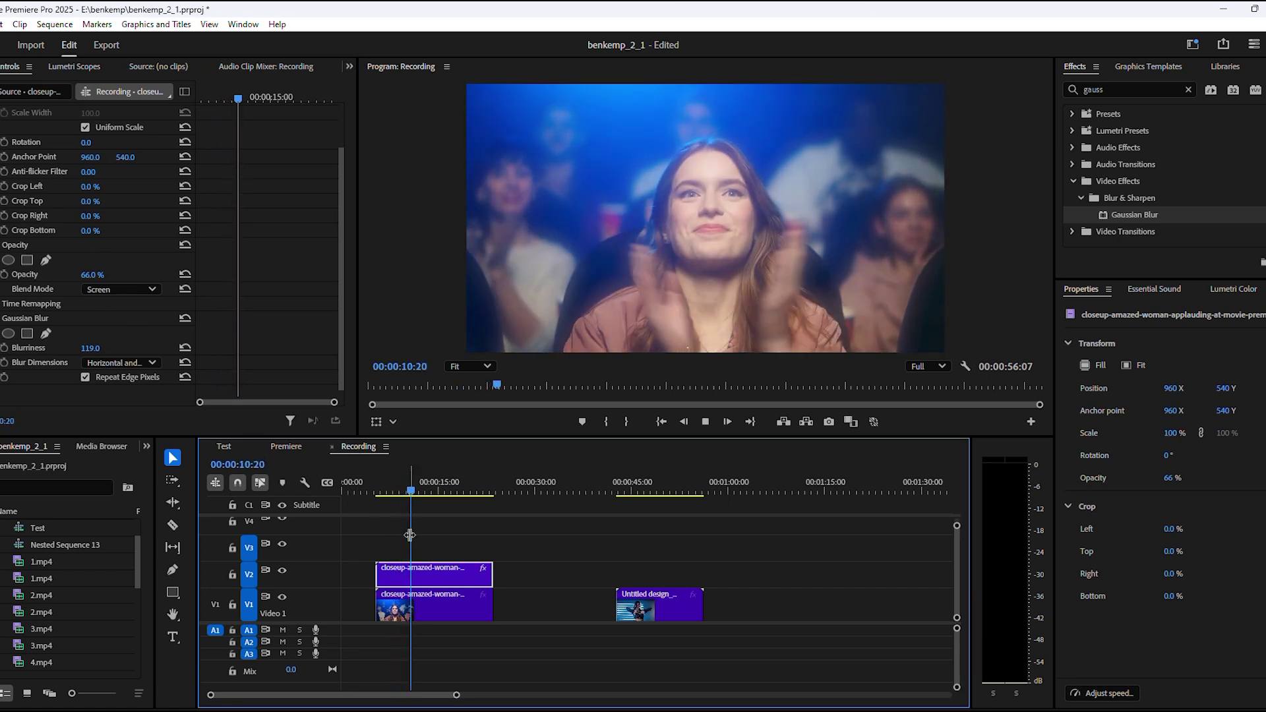
key("space")
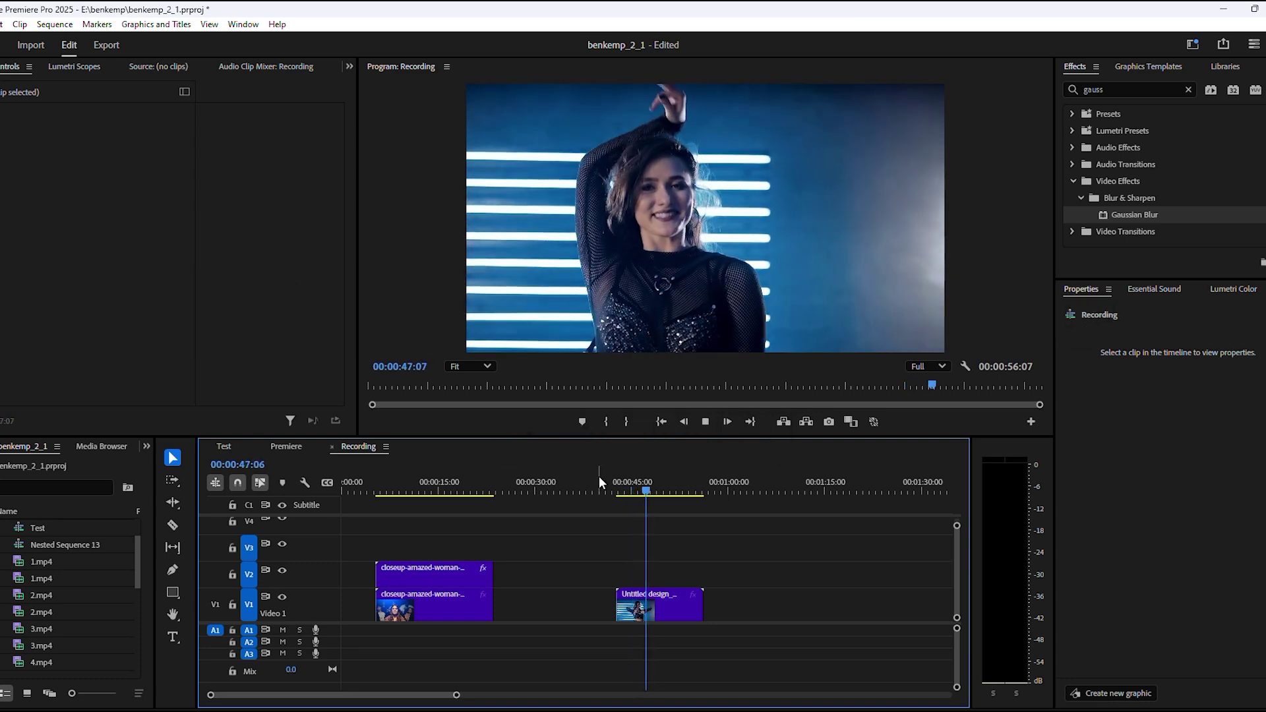
Duplicate Untitled design_2.mp4 from V1 onto V2 and set the copy's blend mode to Difference.
key("space")
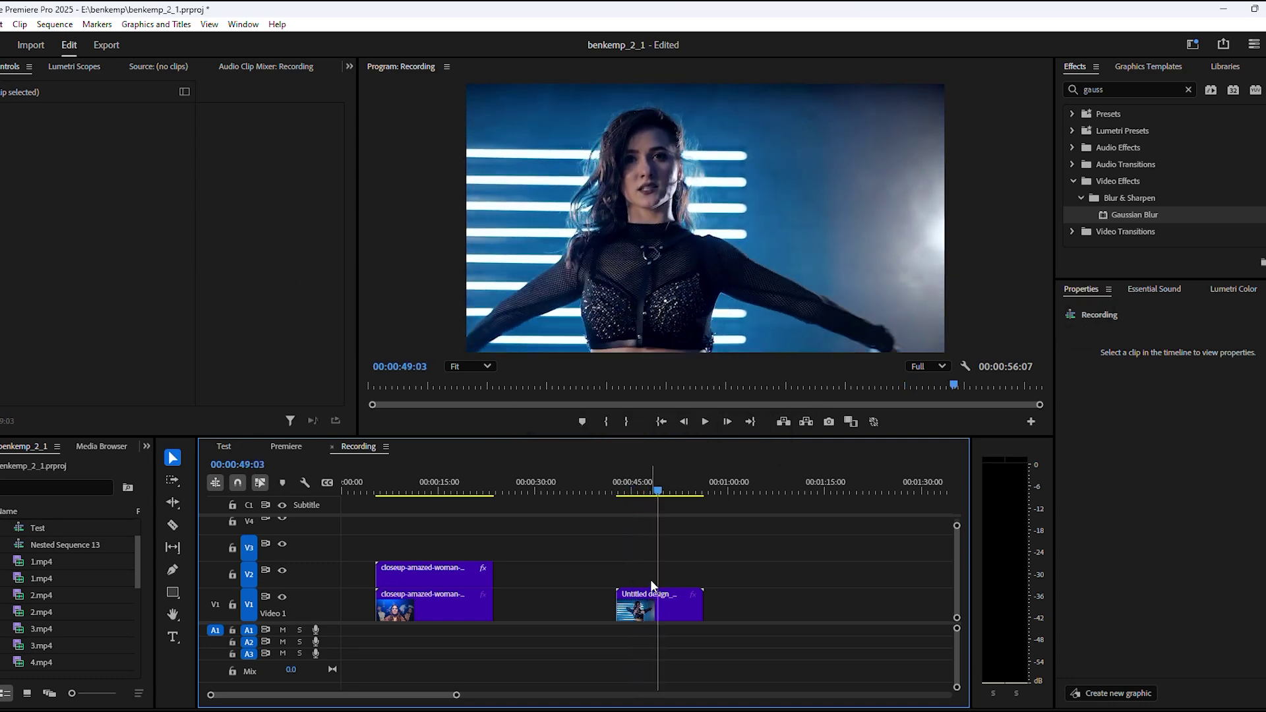
left_click(1188, 89)
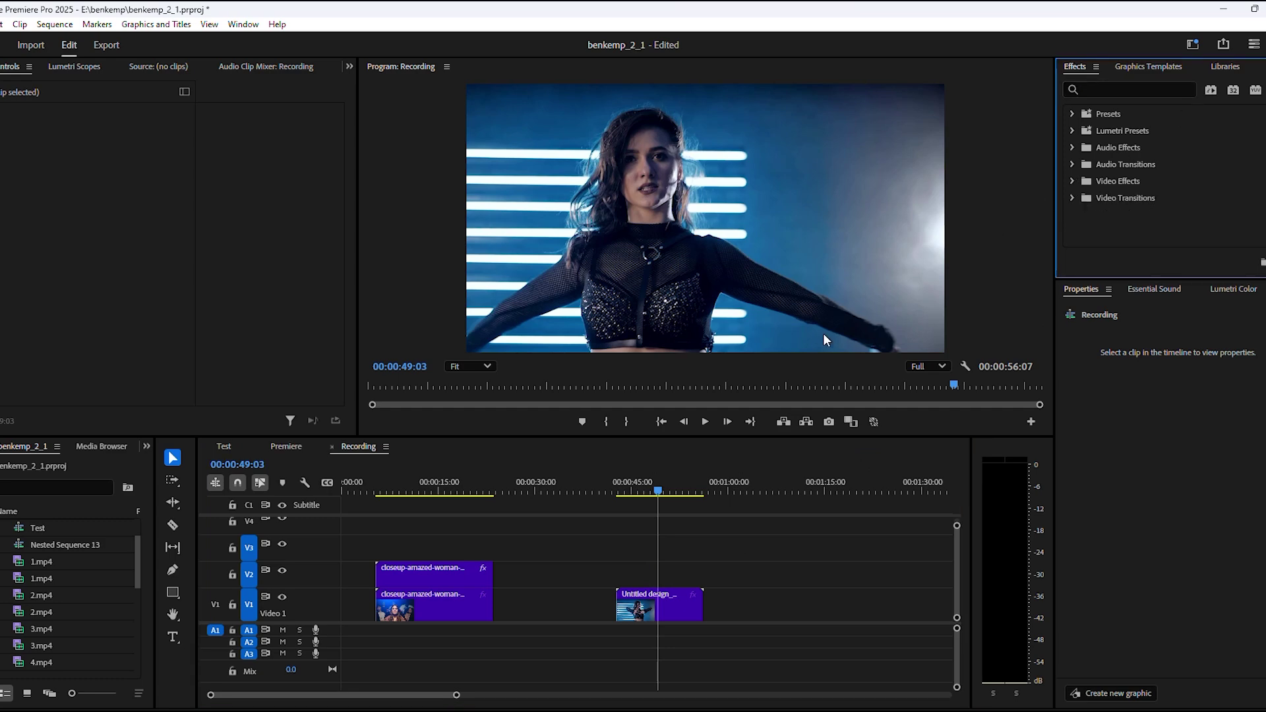
scroll(687, 602, "up", 4)
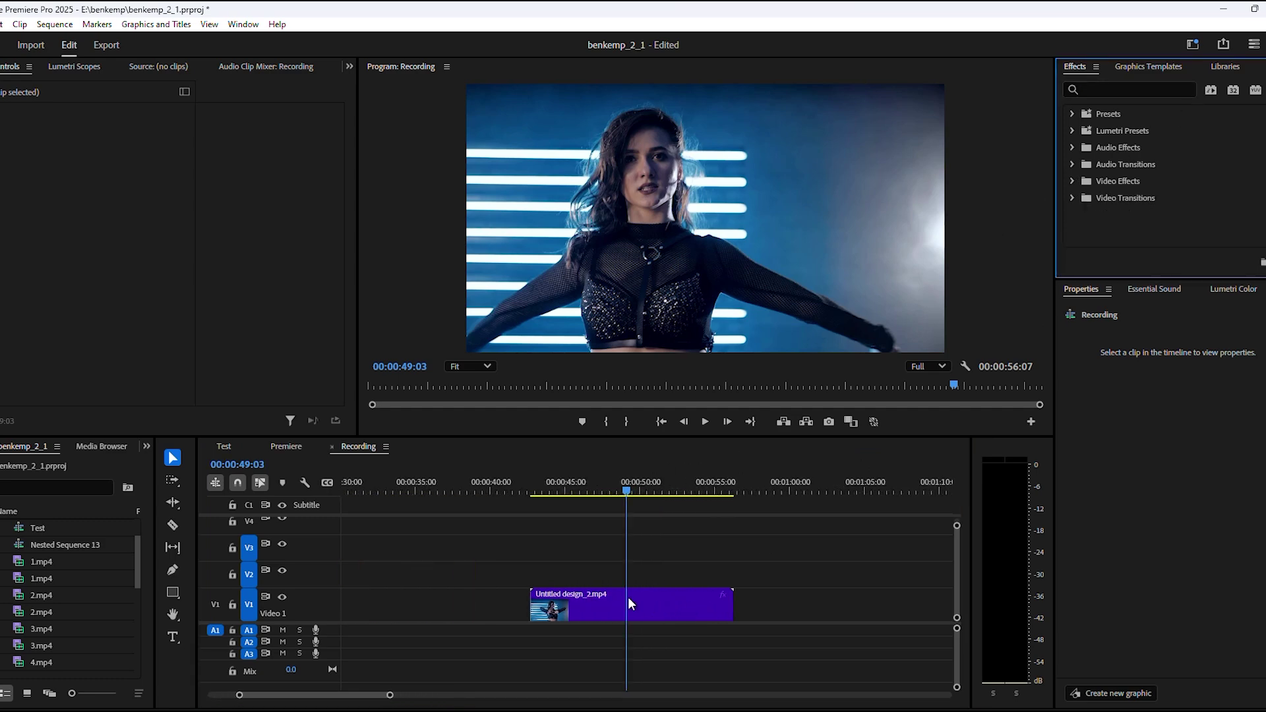
left_click_drag(584, 591, 598, 567)
left_click_drag(628, 489, 602, 500)
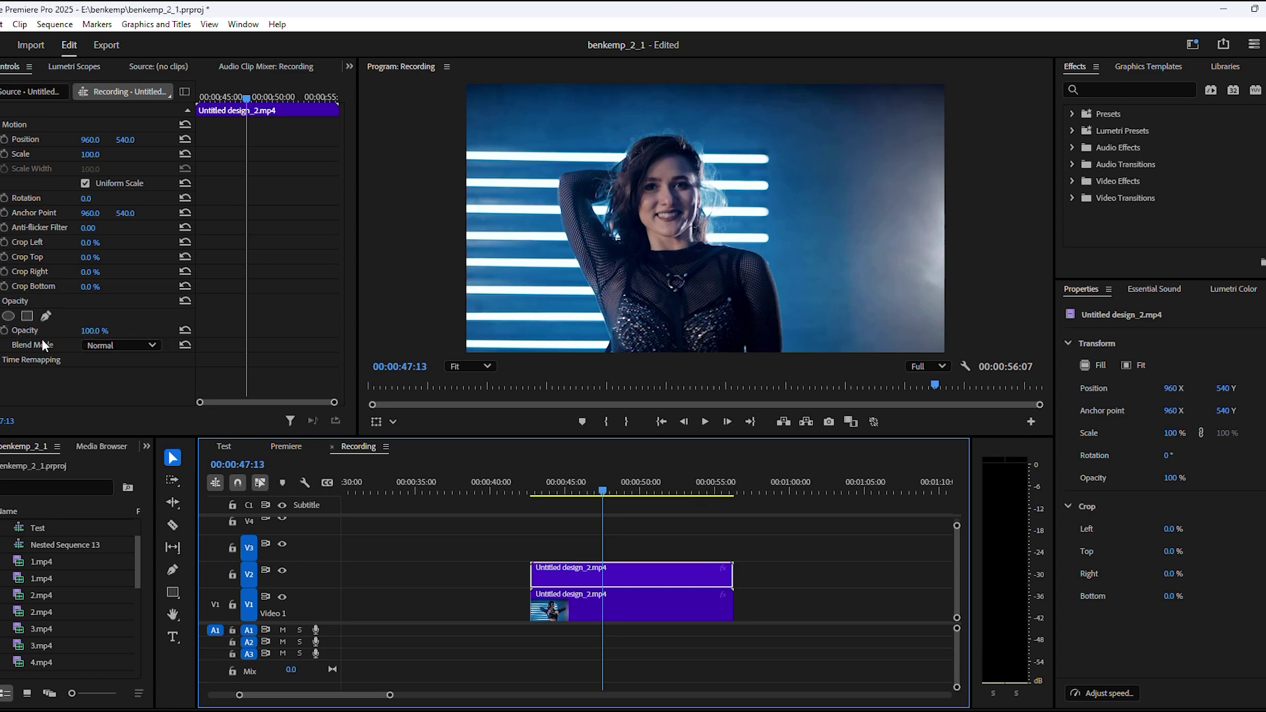
left_click(112, 345)
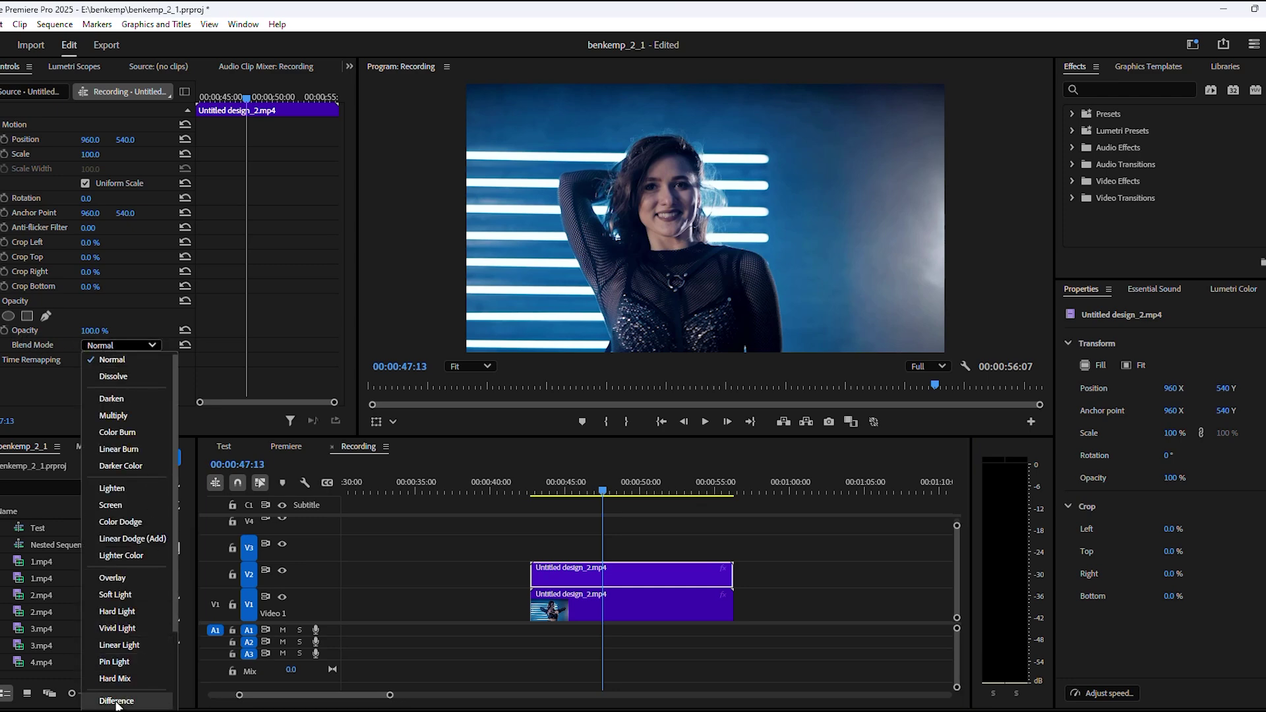
left_click(116, 702)
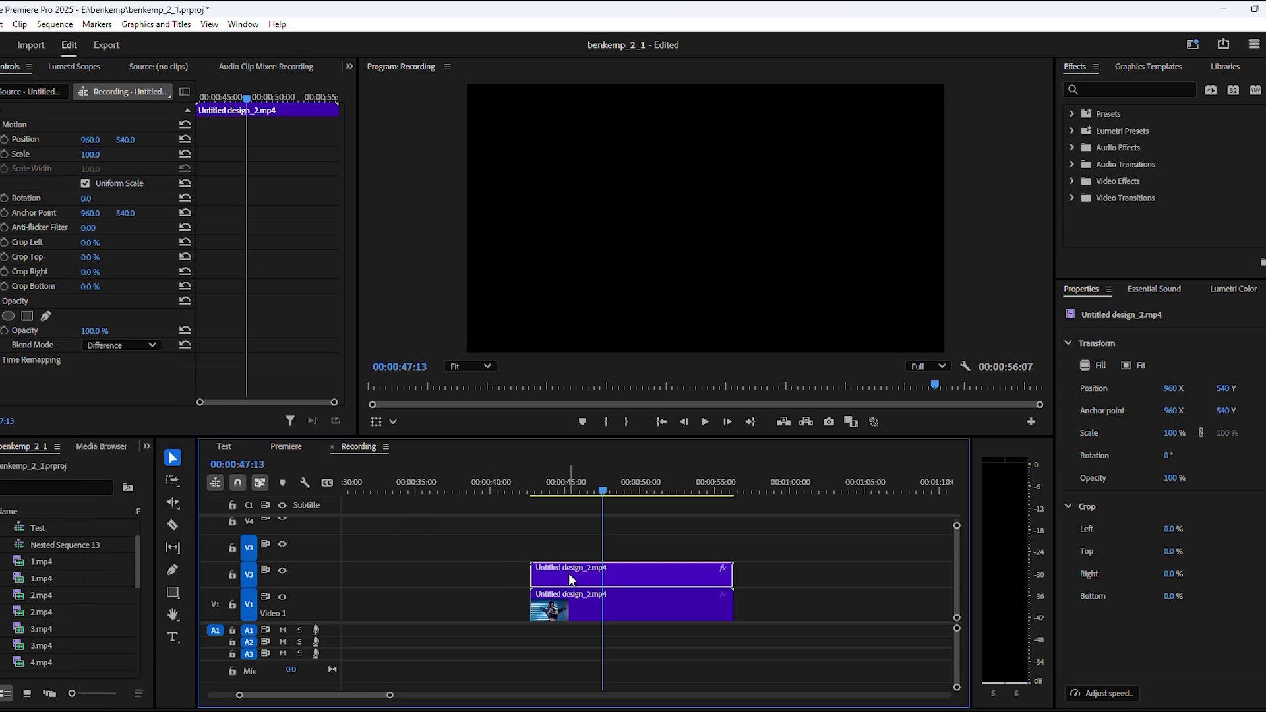
Nudge the Untitled design_2.mp4 copy on V2 two frames later and scrub through the Difference effect.
key("=")
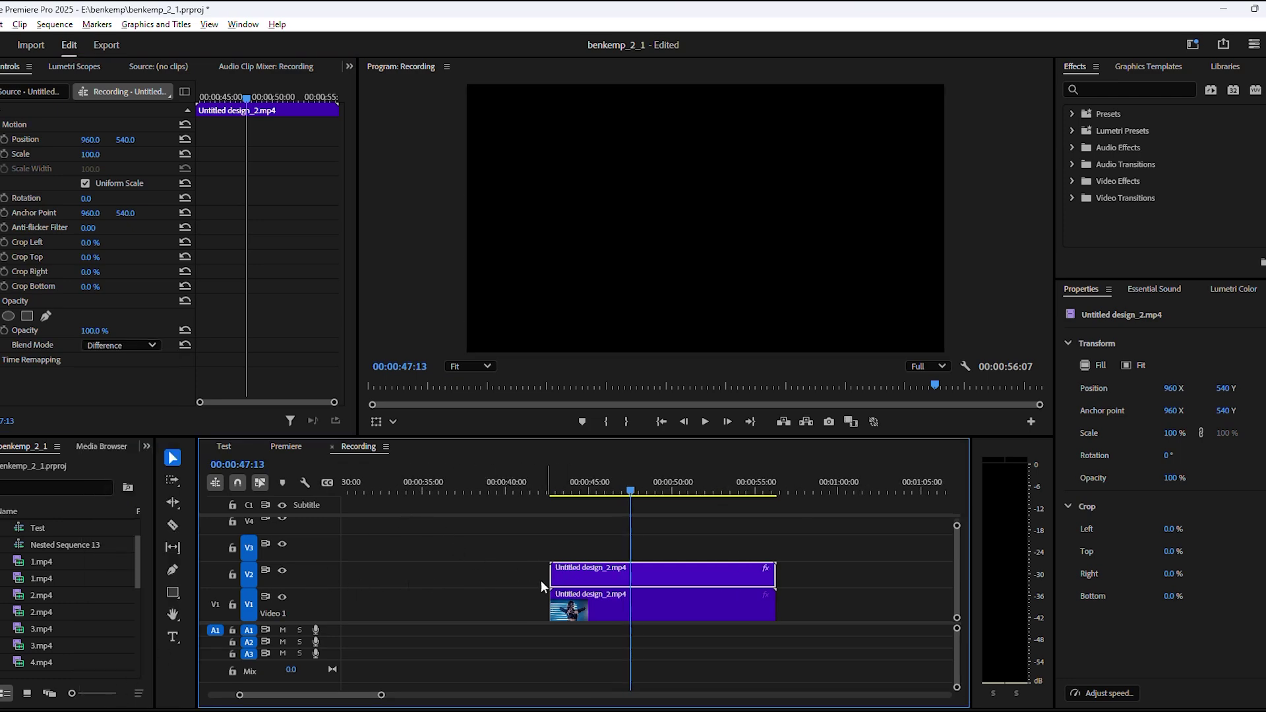
left_click_drag(342, 693, 347, 694)
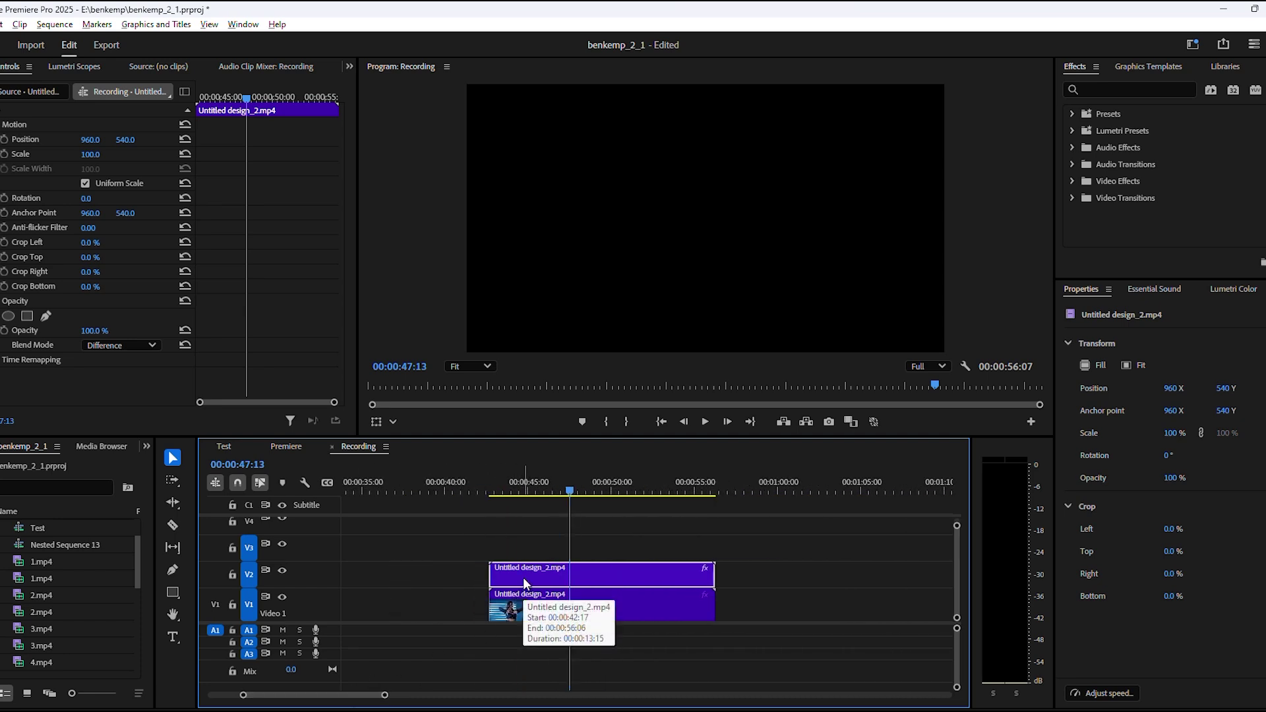
key("alt+Right")
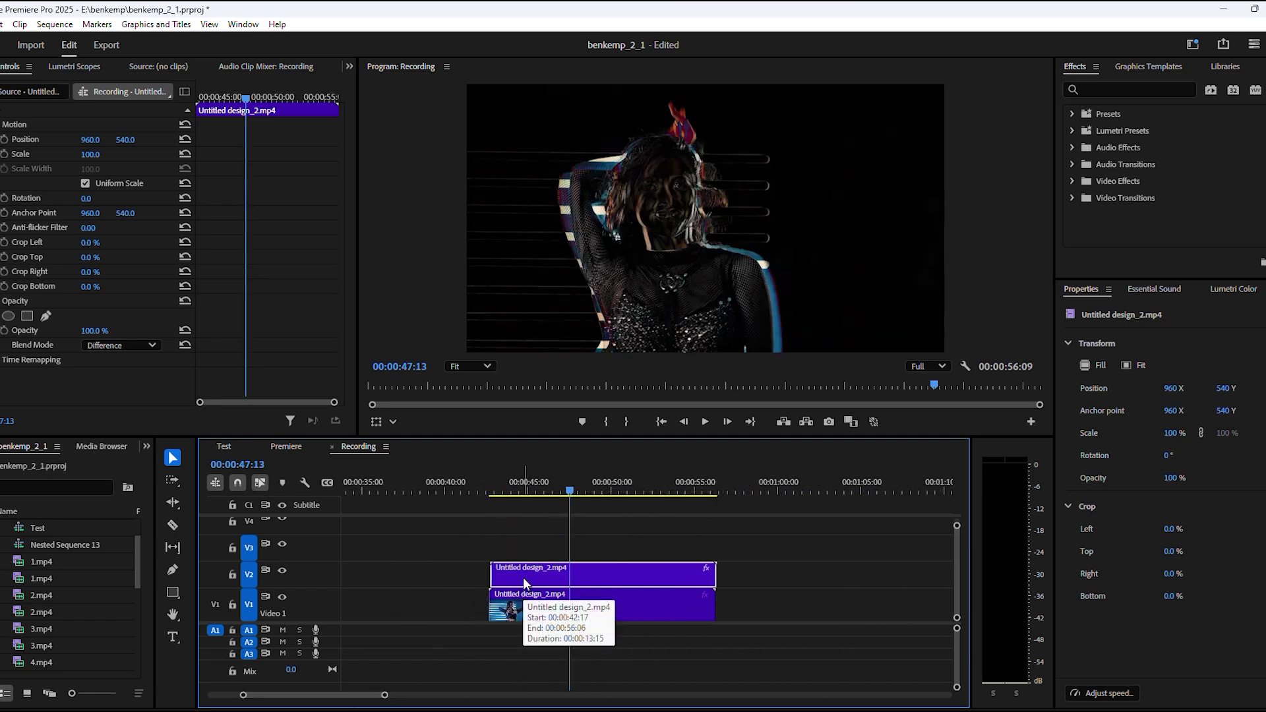
scroll(513, 593, "up", 4)
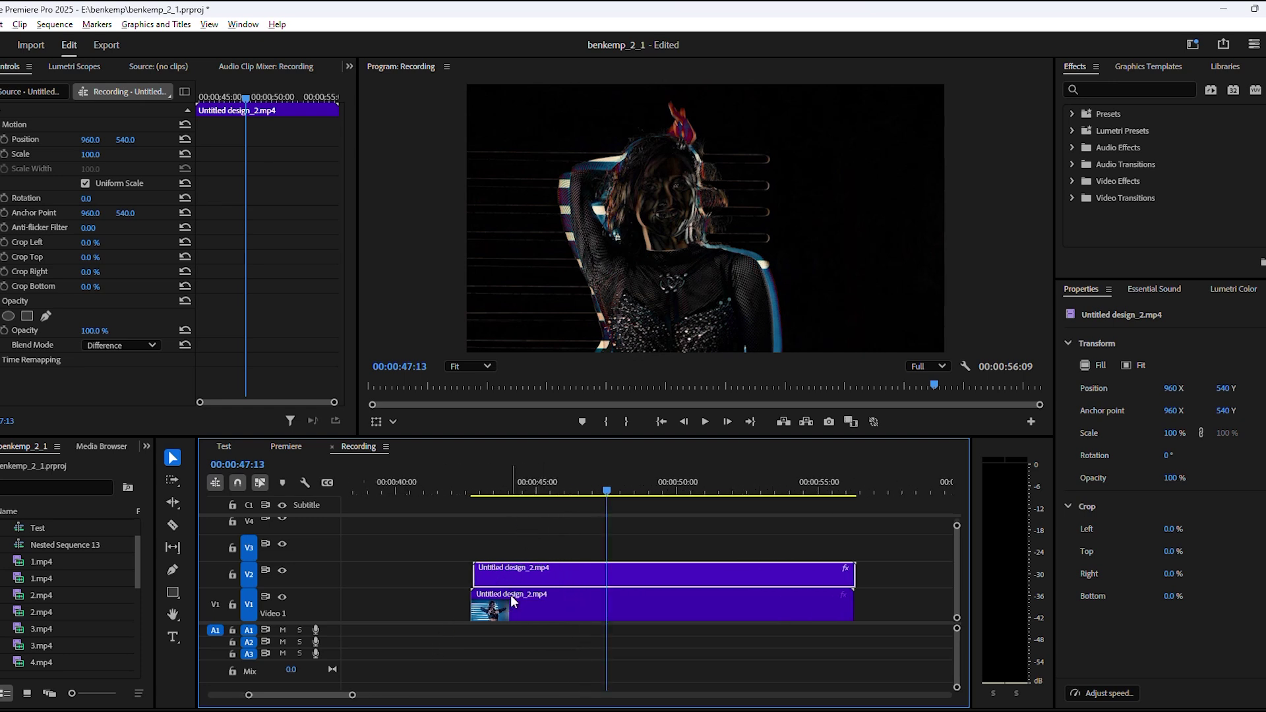
scroll(556, 607, "down", 2)
scroll(574, 638, "down", 2)
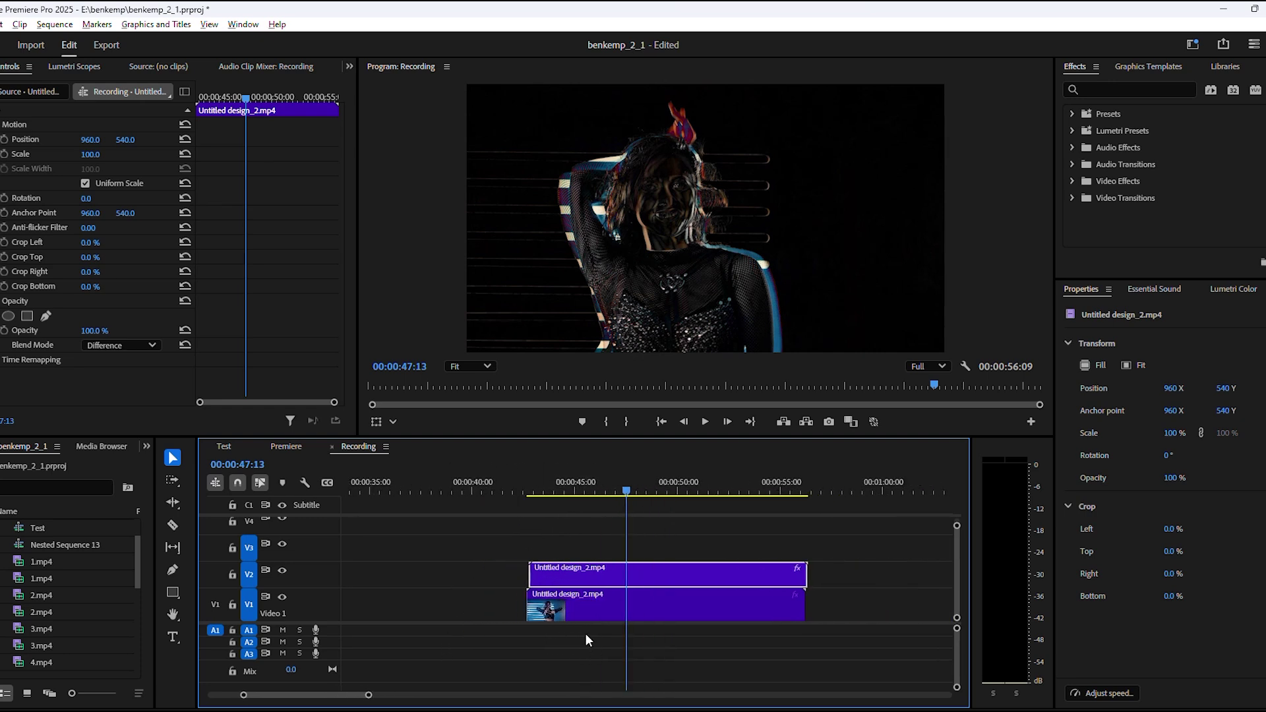
left_click(543, 491)
left_click_drag(545, 489, 631, 533)
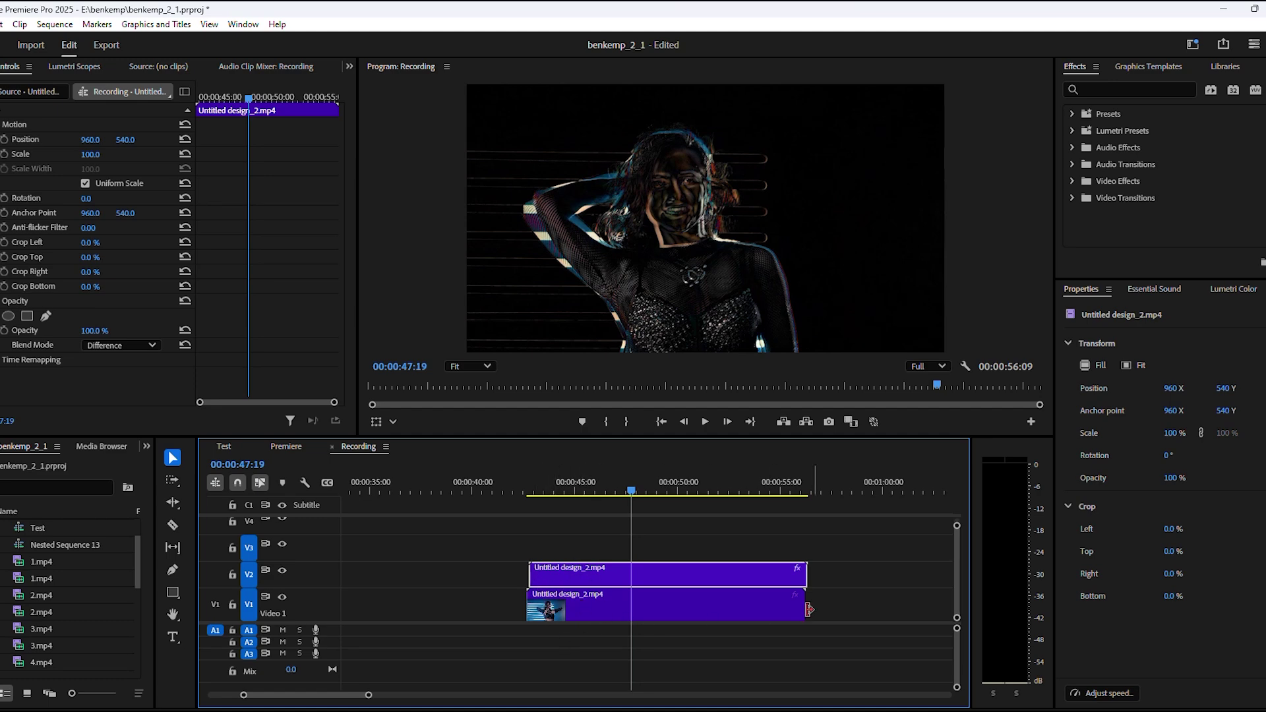
Move both Untitled design_2.mp4 clips up one track, onto V2 and V3.
left_click_drag(848, 565, 661, 585)
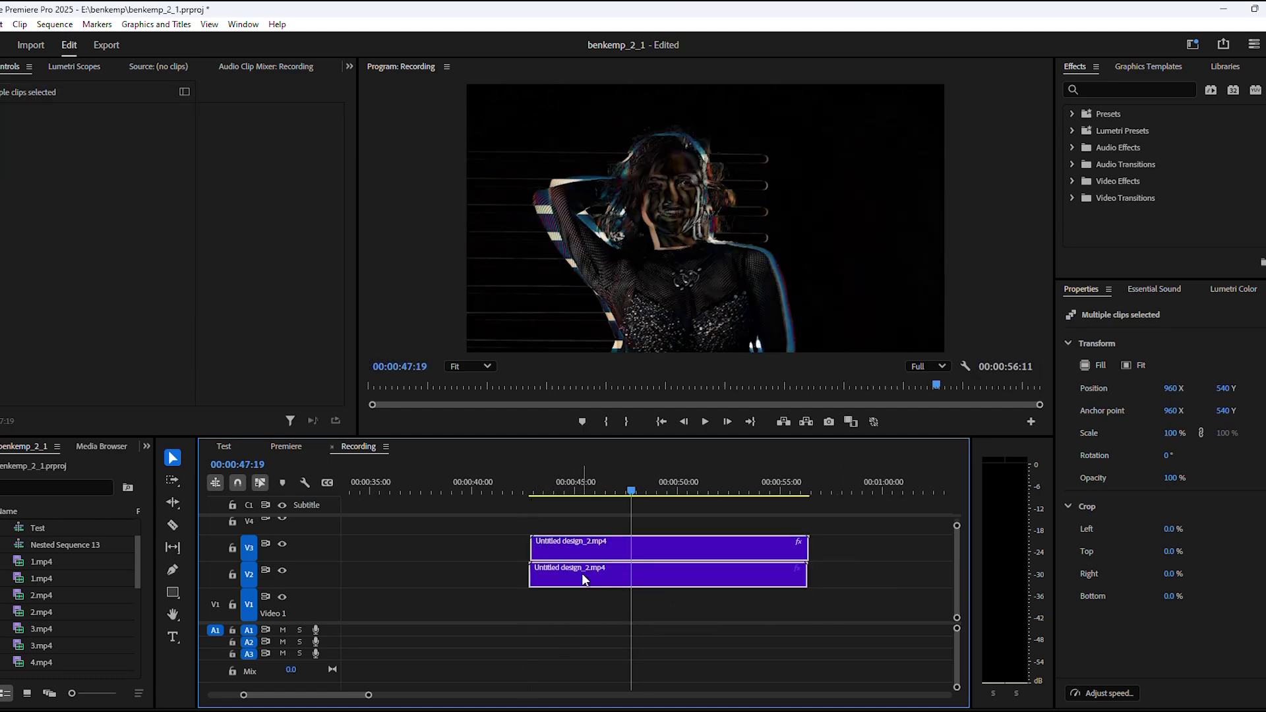
left_click(528, 491)
left_click(564, 613)
left_click(587, 587)
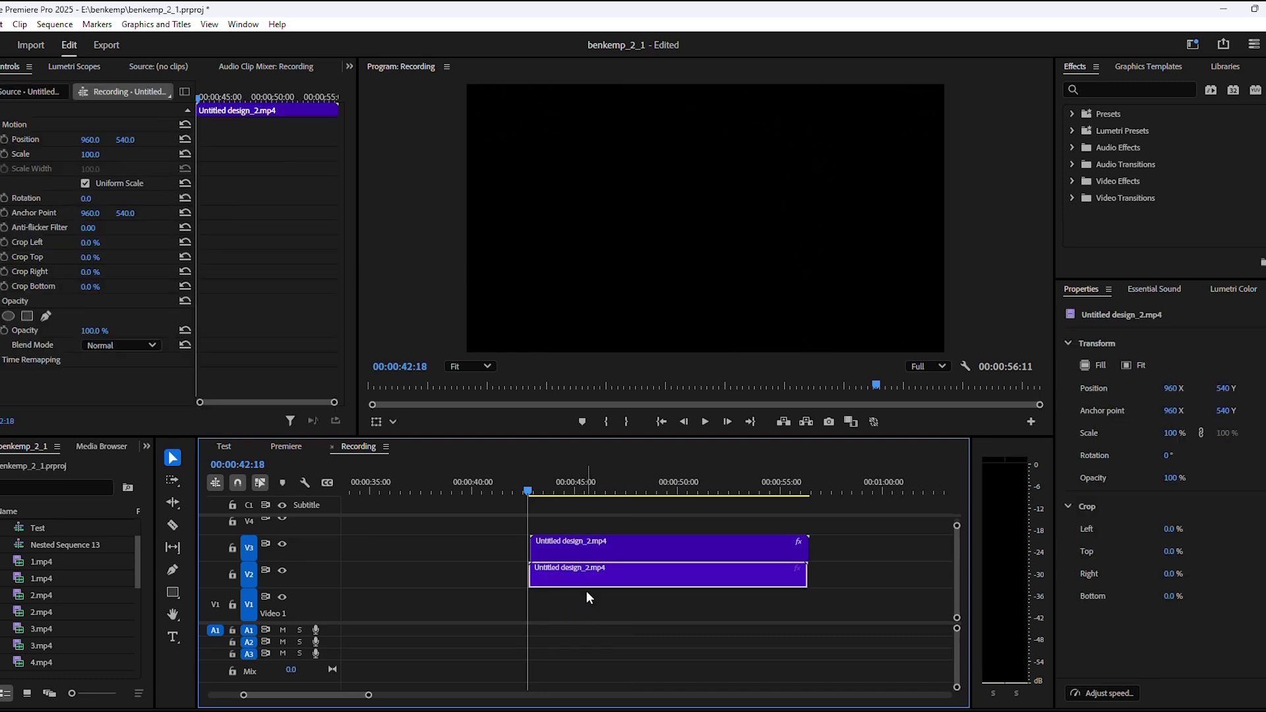
Duplicate the V2 Untitled design_2.mp4 clip down onto V1 and select the V2 clip.
left_click_drag(571, 582, 573, 610)
left_click(574, 605)
left_click(569, 571)
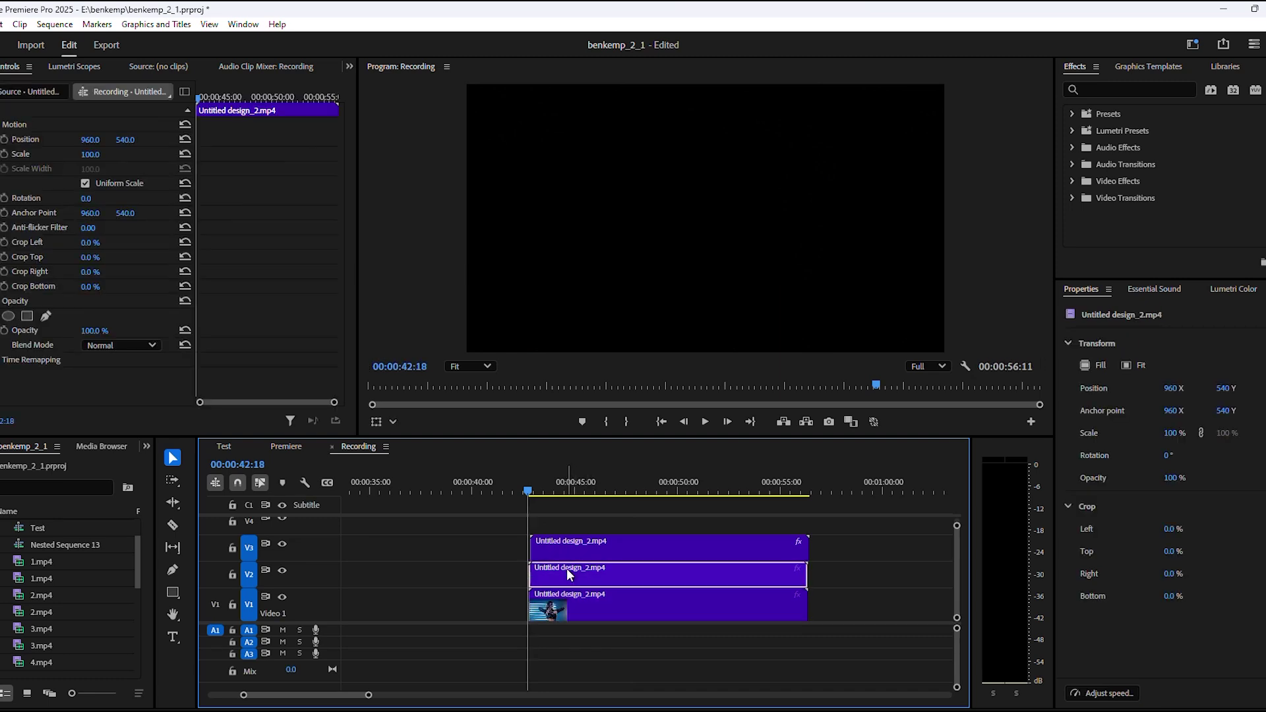
Nest the two Untitled design_2.mp4 clips on V2 and V3 as Dance and scrub through the nested sequence.
left_click_drag(823, 574, 707, 559)
right_click(707, 559)
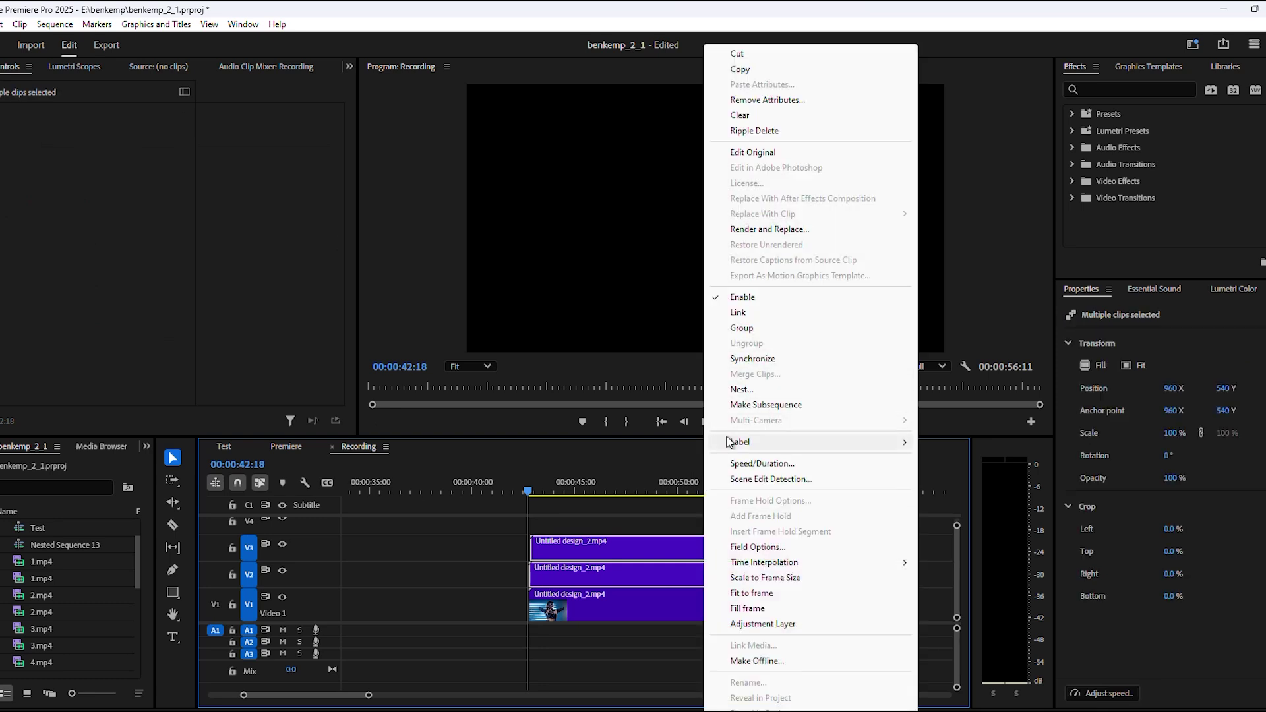
left_click(738, 390)
type("Dance")
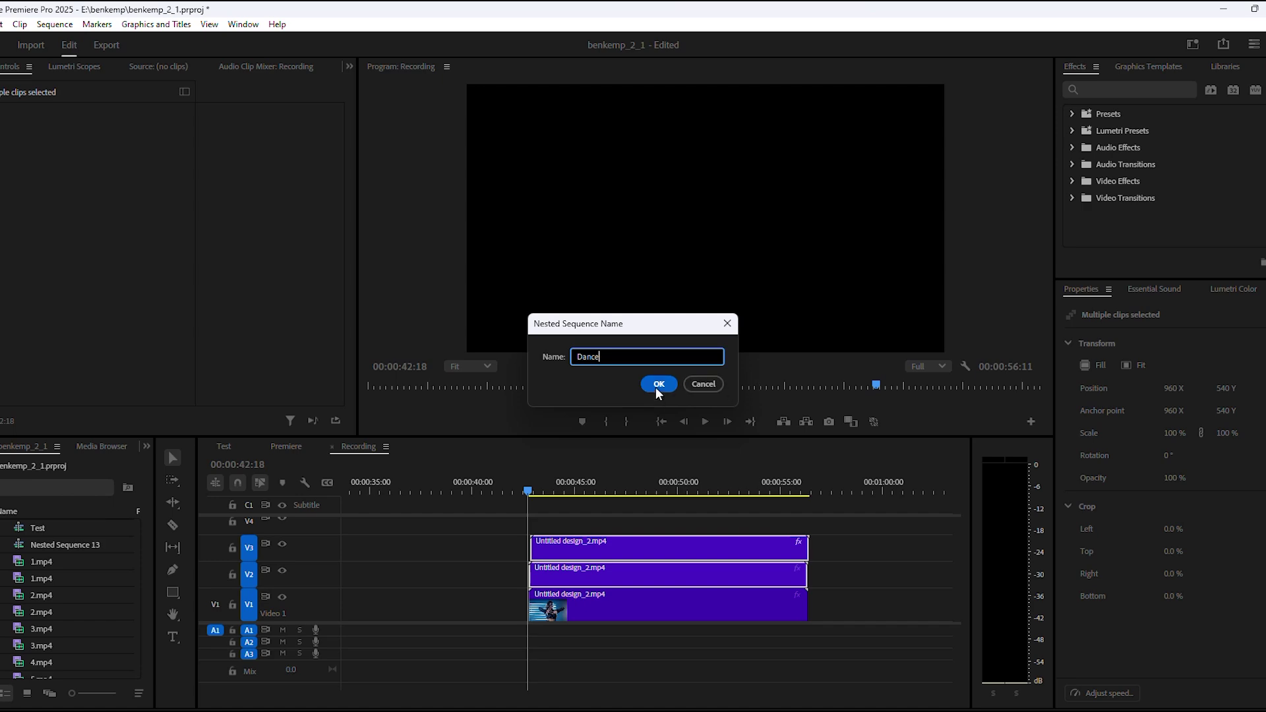
left_click(659, 384)
left_click(545, 496)
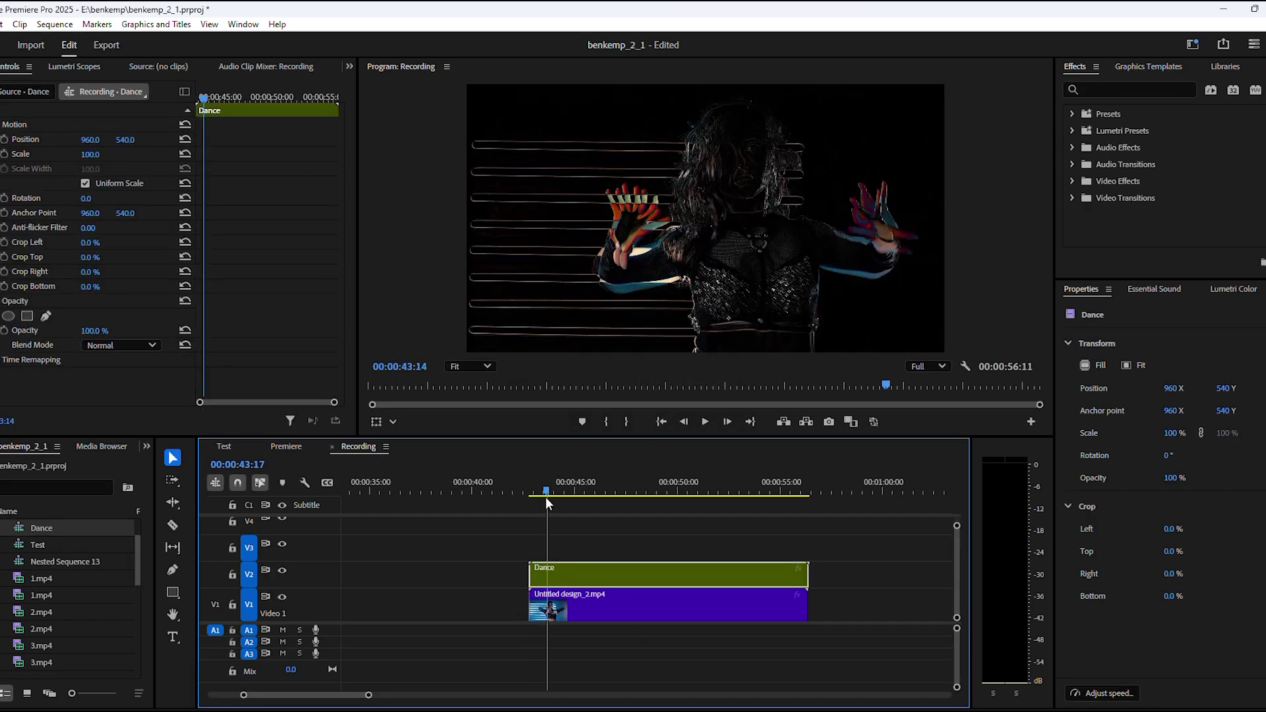
mouse_move(546, 498)
left_mouse_down()
mouse_move(591, 511)
mouse_move(561, 515)
left_mouse_up()
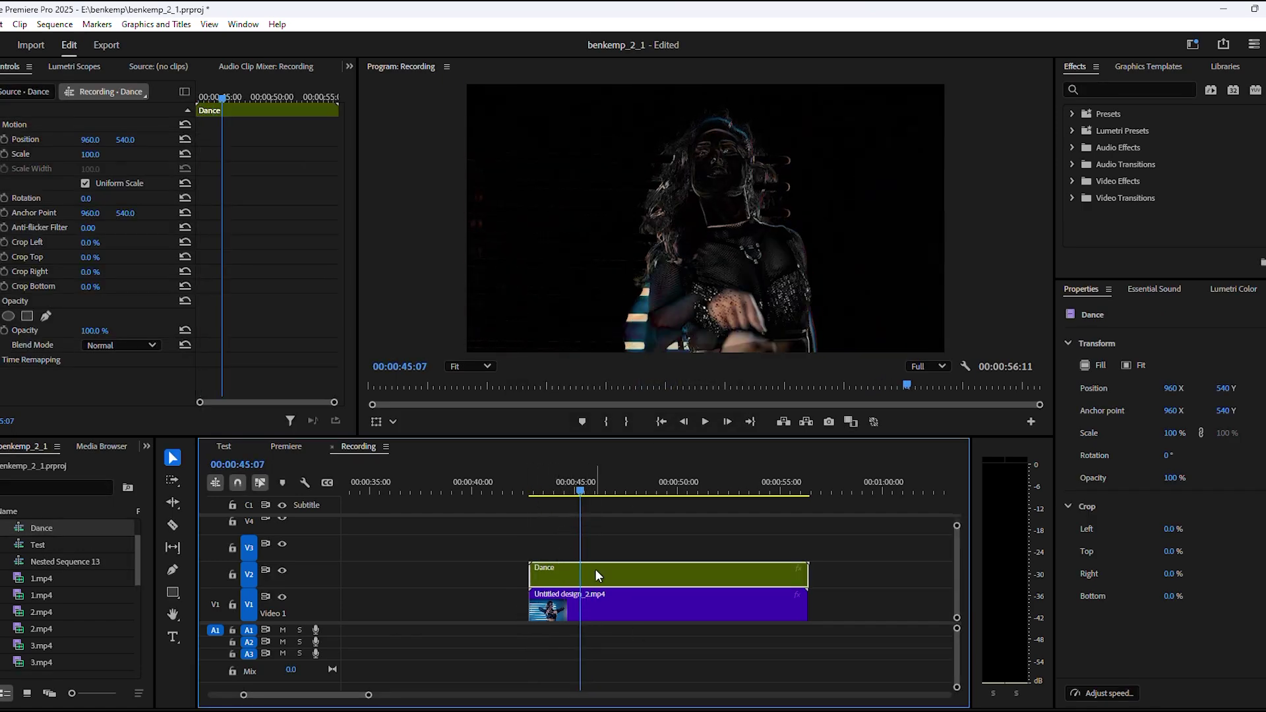
Set the Dance nest's blend mode to Linear Dodge (Add).
left_click(90, 344)
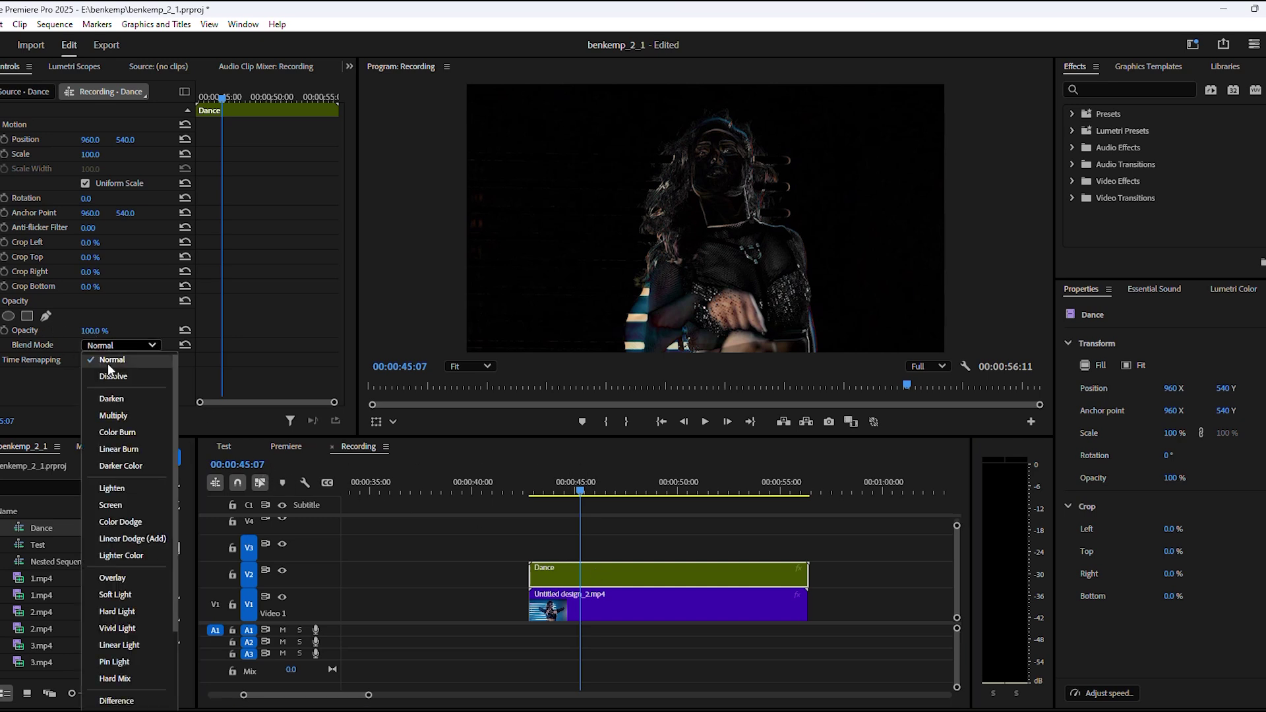
left_click(116, 540)
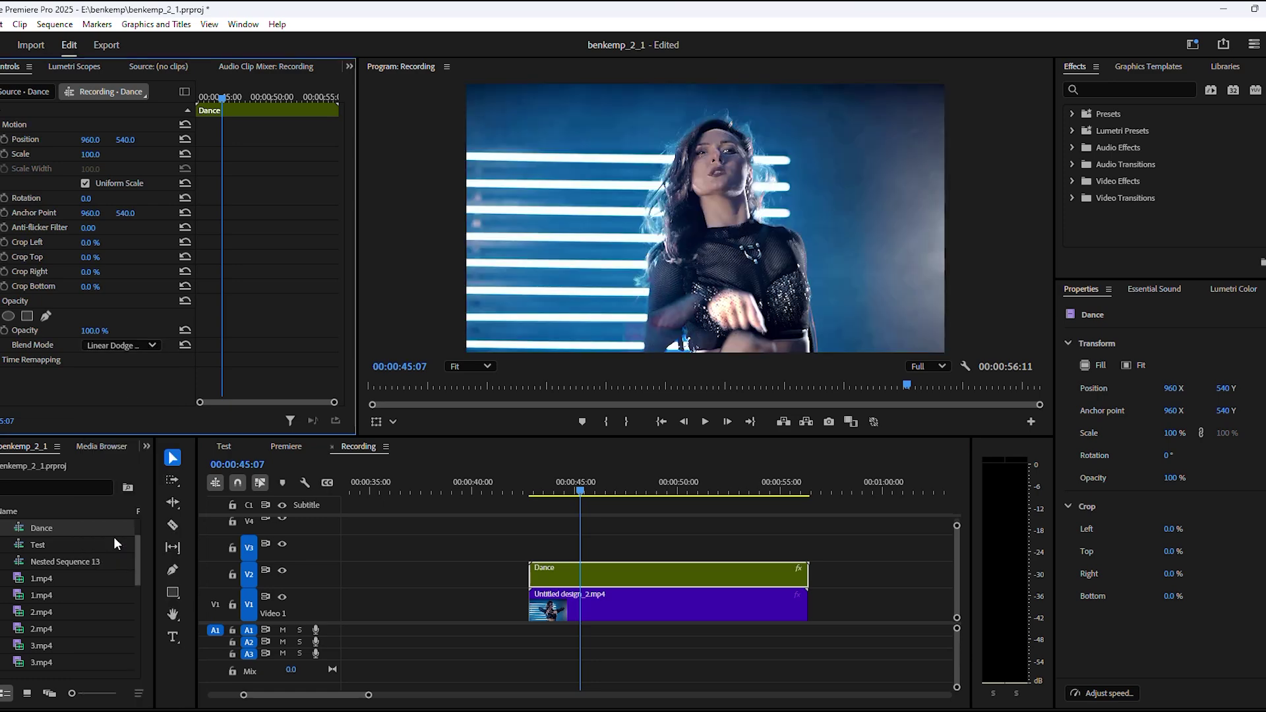
left_click(583, 499)
left_click(573, 522)
left_click(594, 568)
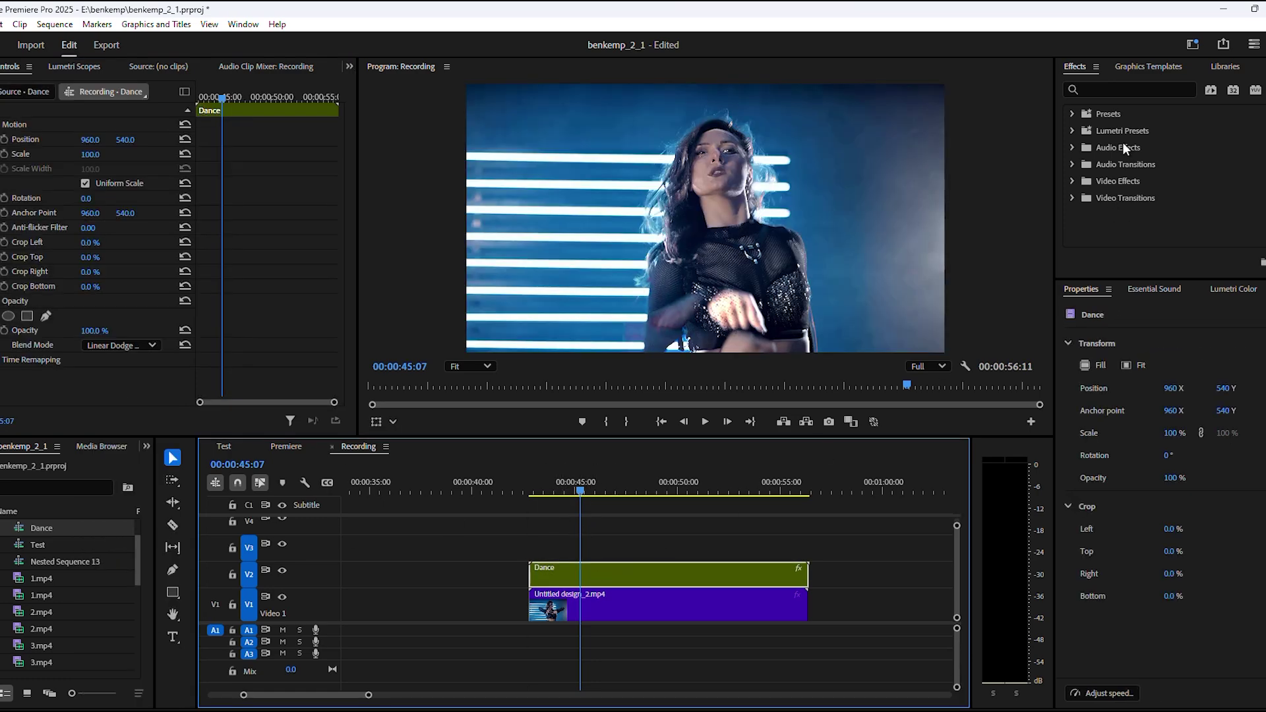
Find the VR Glow effect, apply it to the Dance nest on V2 and scrub back to preview it.
left_click(1121, 90)
type("v")
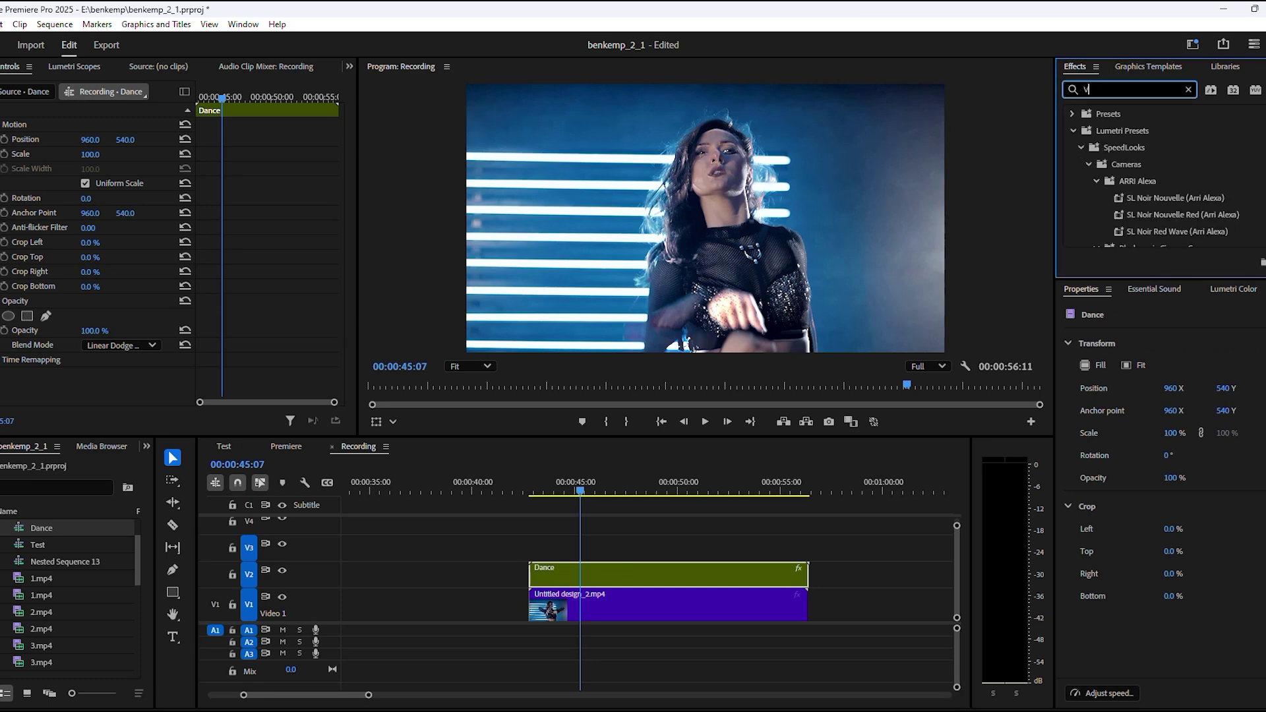
type("R Gl")
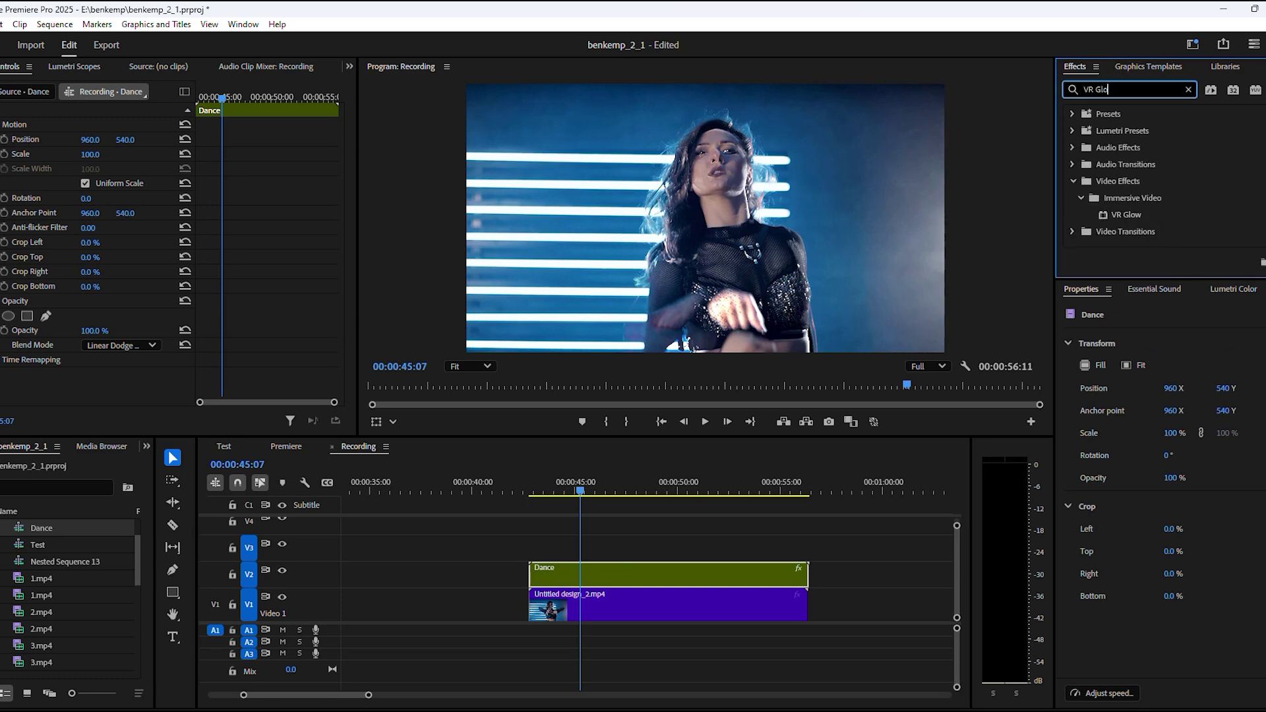
type("o")
left_click_drag(1121, 216, 579, 579)
mouse_move(577, 493)
left_mouse_down()
mouse_move(541, 495)
mouse_move(573, 504)
mouse_move(562, 504)
left_mouse_up()
Set the VR Glow effect's Luma Threshold to 0 and Glow Radius to 67 on the Dance nest.
scroll(165, 356, "down", 5)
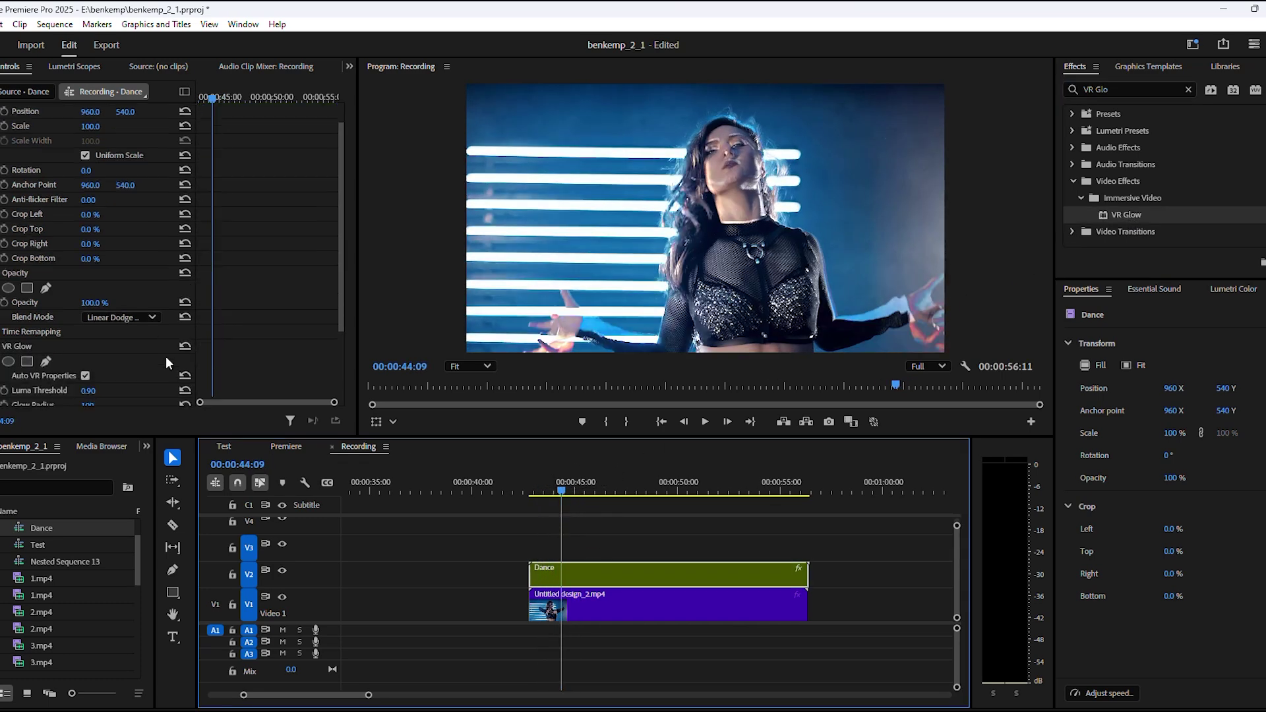
left_click(88, 306)
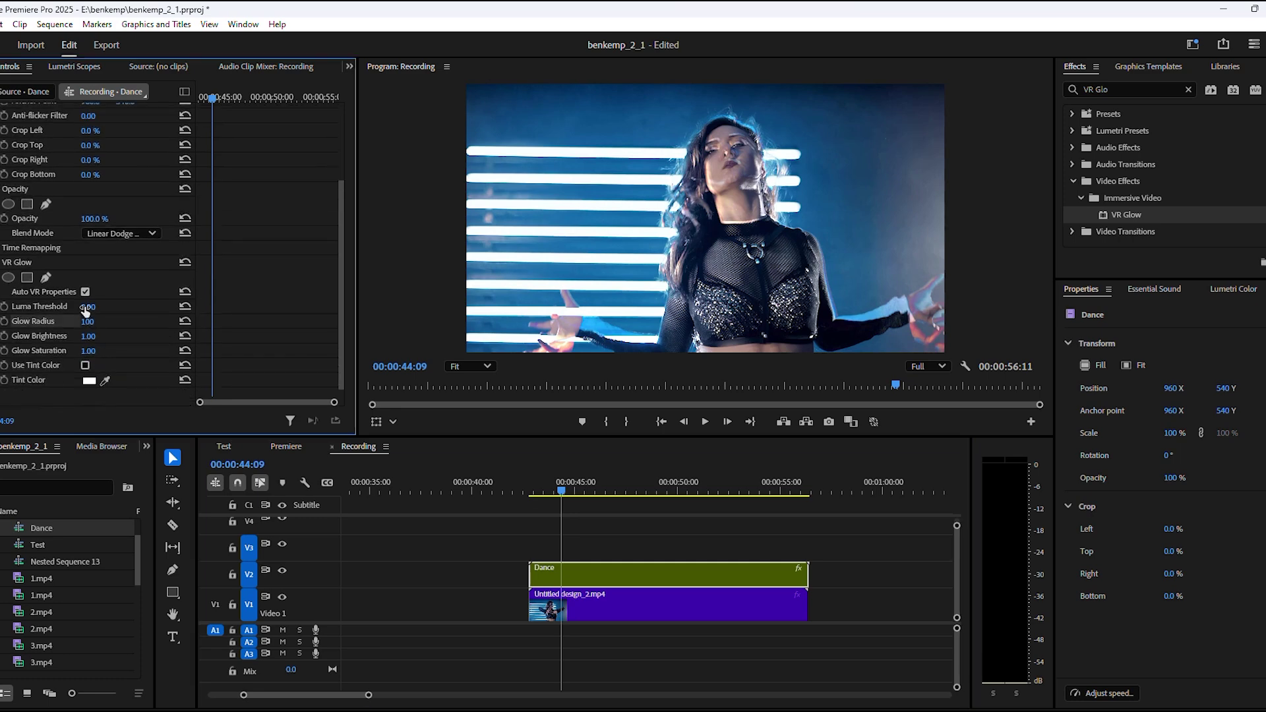
type("0")
key("Return")
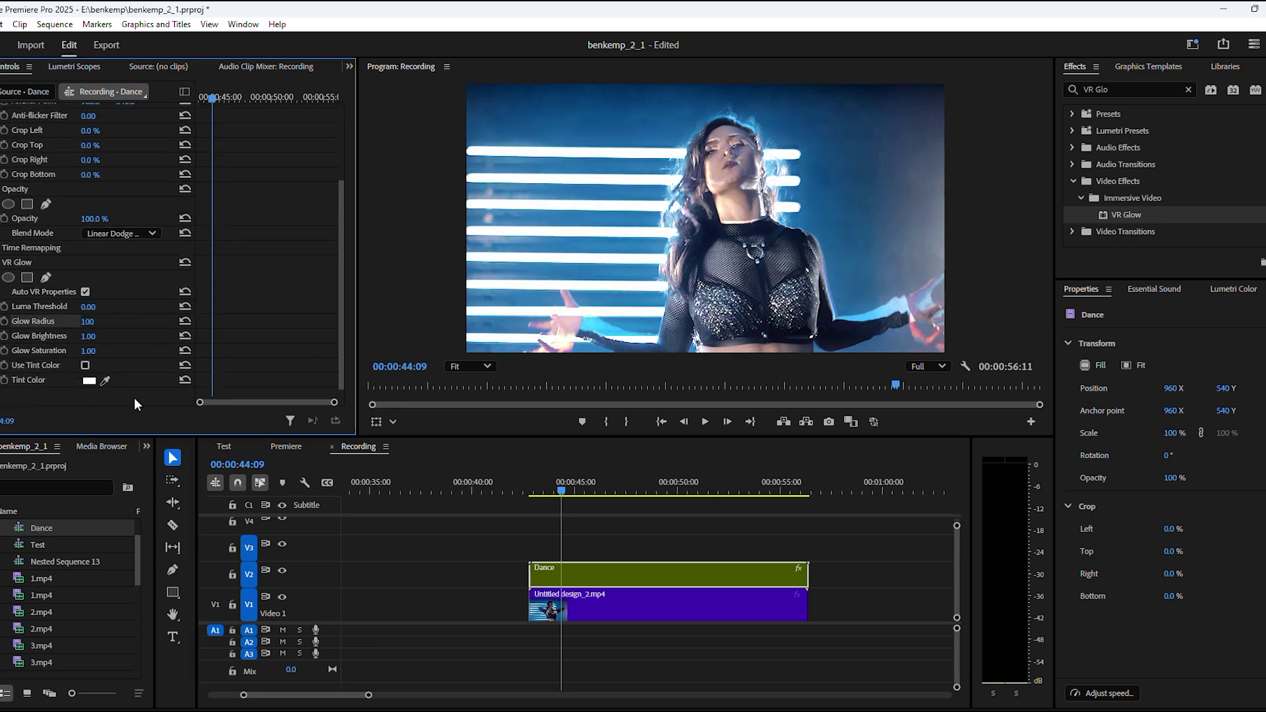
left_click_drag(85, 321, 60, 321)
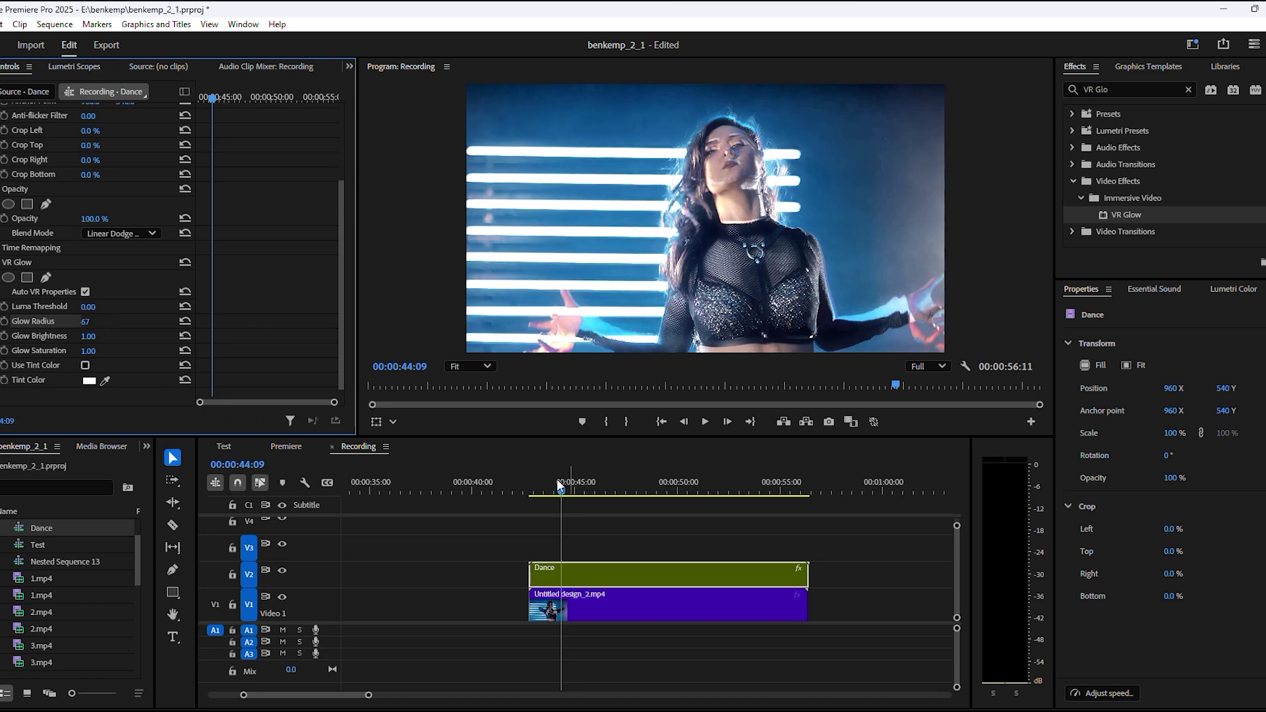
Set the VR Glow's Glow Brightness to 1.60 and Glow Saturation to 0.20, and play the result from the clip's start.
mouse_move(563, 491)
left_mouse_down()
mouse_move(590, 496)
mouse_move(561, 495)
left_mouse_up()
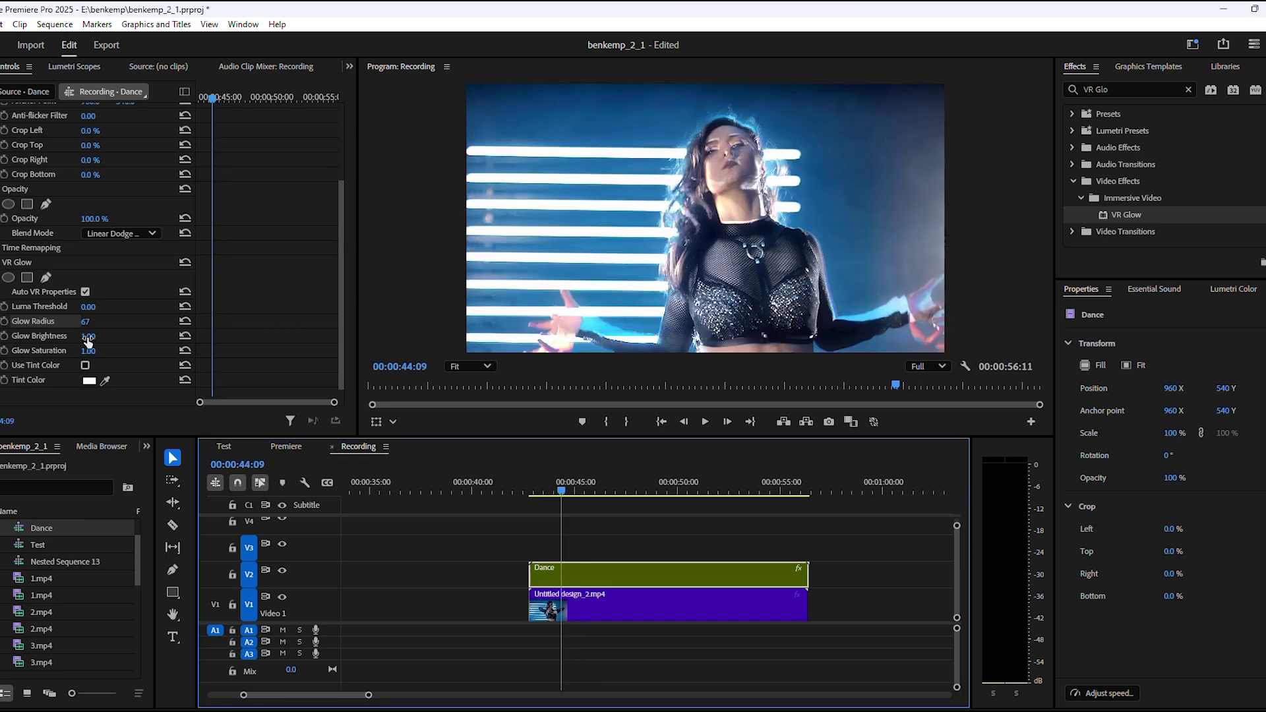
mouse_move(88, 337)
left_mouse_down()
mouse_move(109, 339)
mouse_move(83, 360)
mouse_move(104, 355)
left_mouse_up()
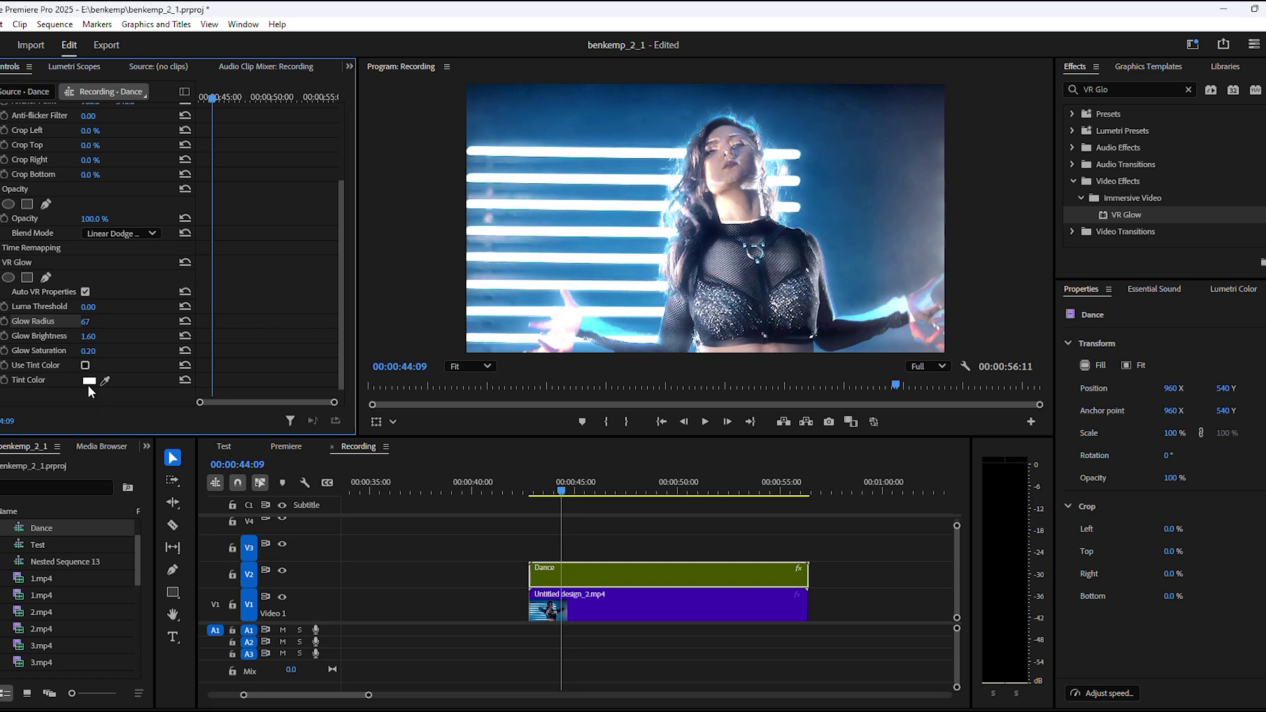
left_click_drag(554, 499, 525, 498)
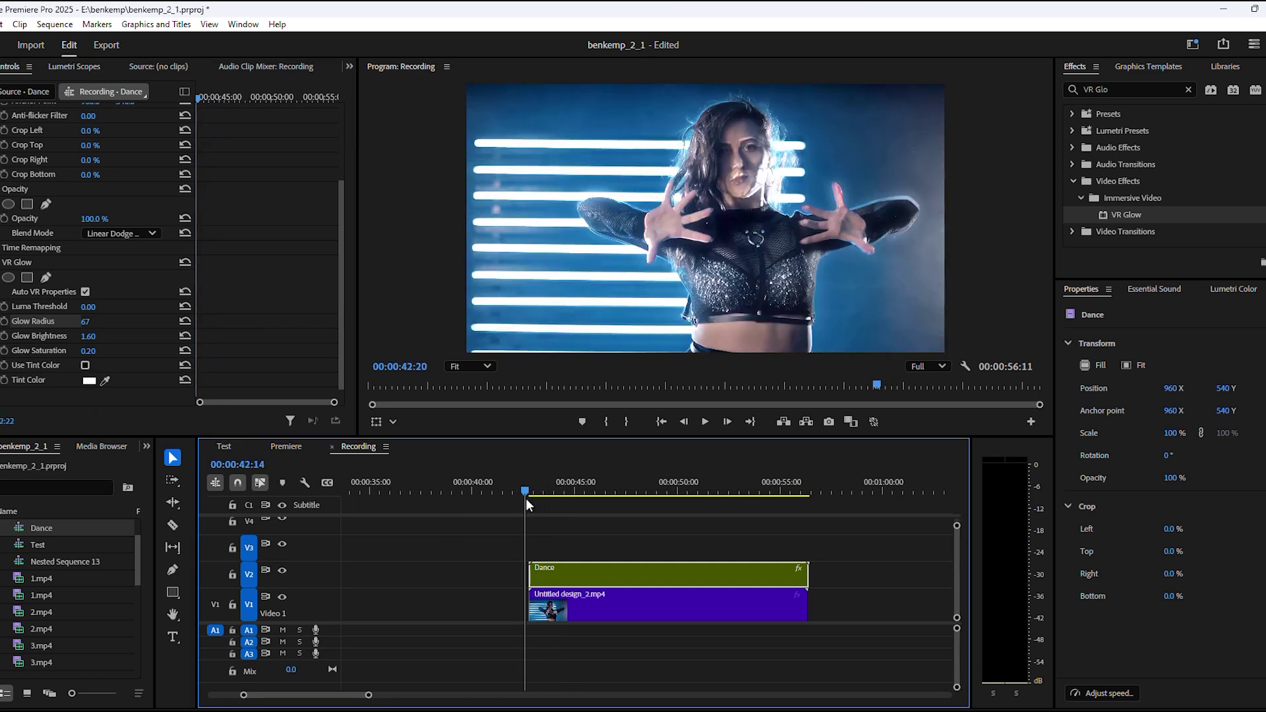
key("space")
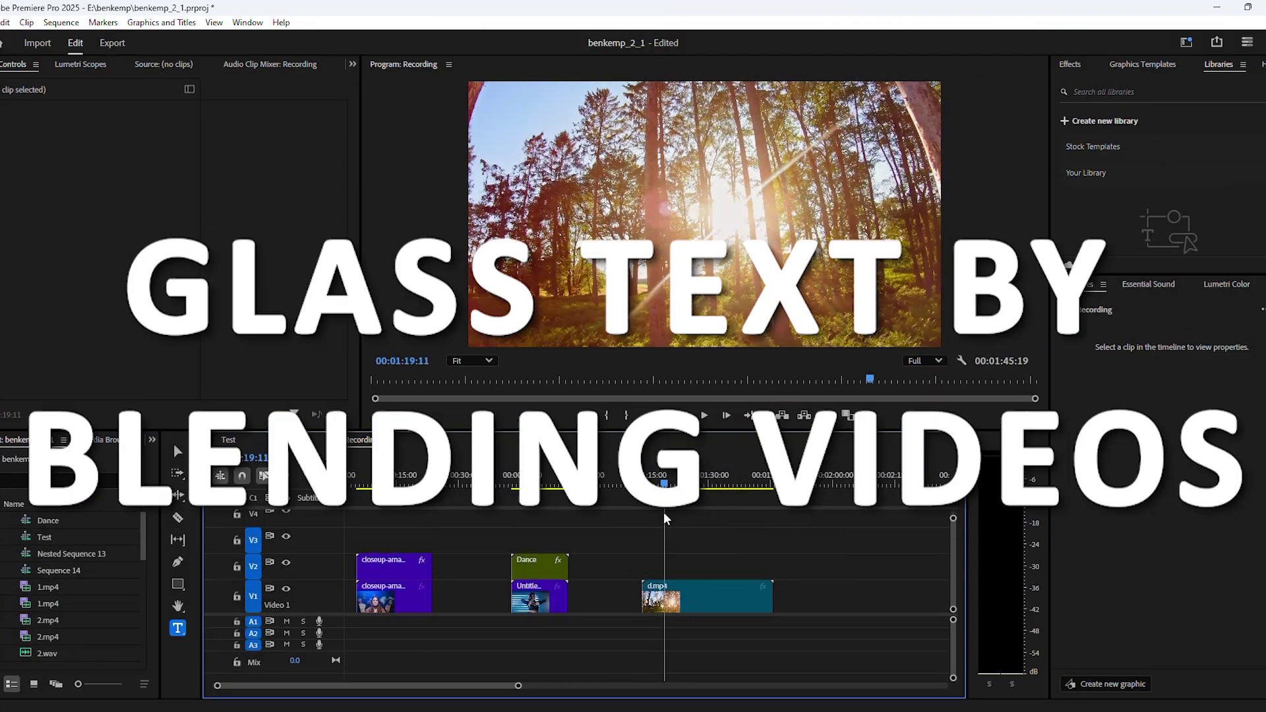
Scale the HELLO text over the forest clip up to 120% directly in the program preview.
left_click_drag(684, 520, 662, 524)
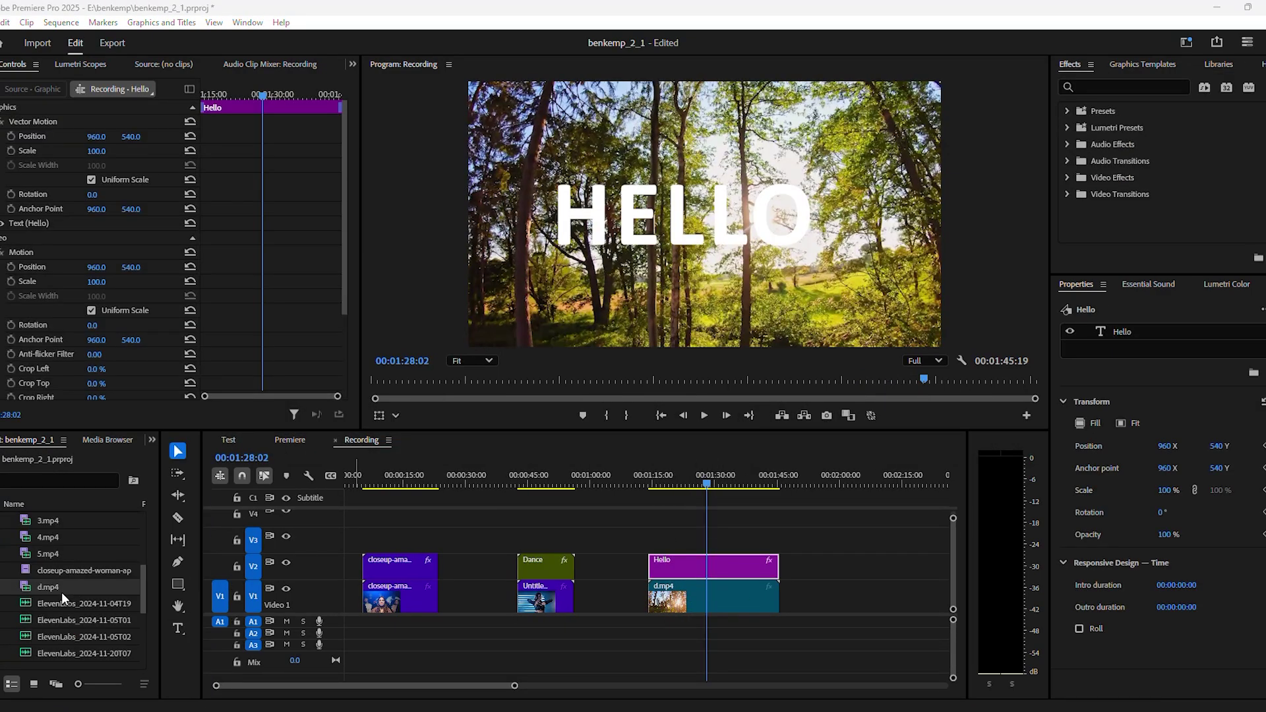
left_click_drag(53, 586, 1113, 350)
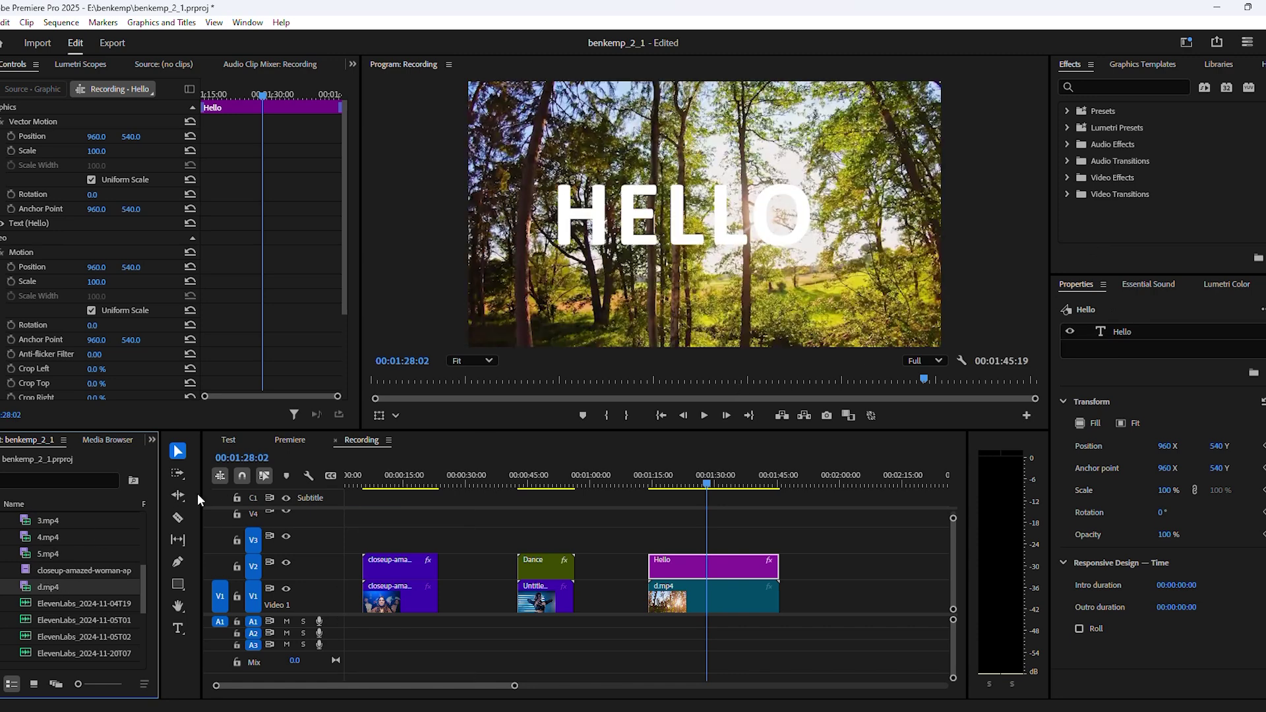
left_click(658, 228)
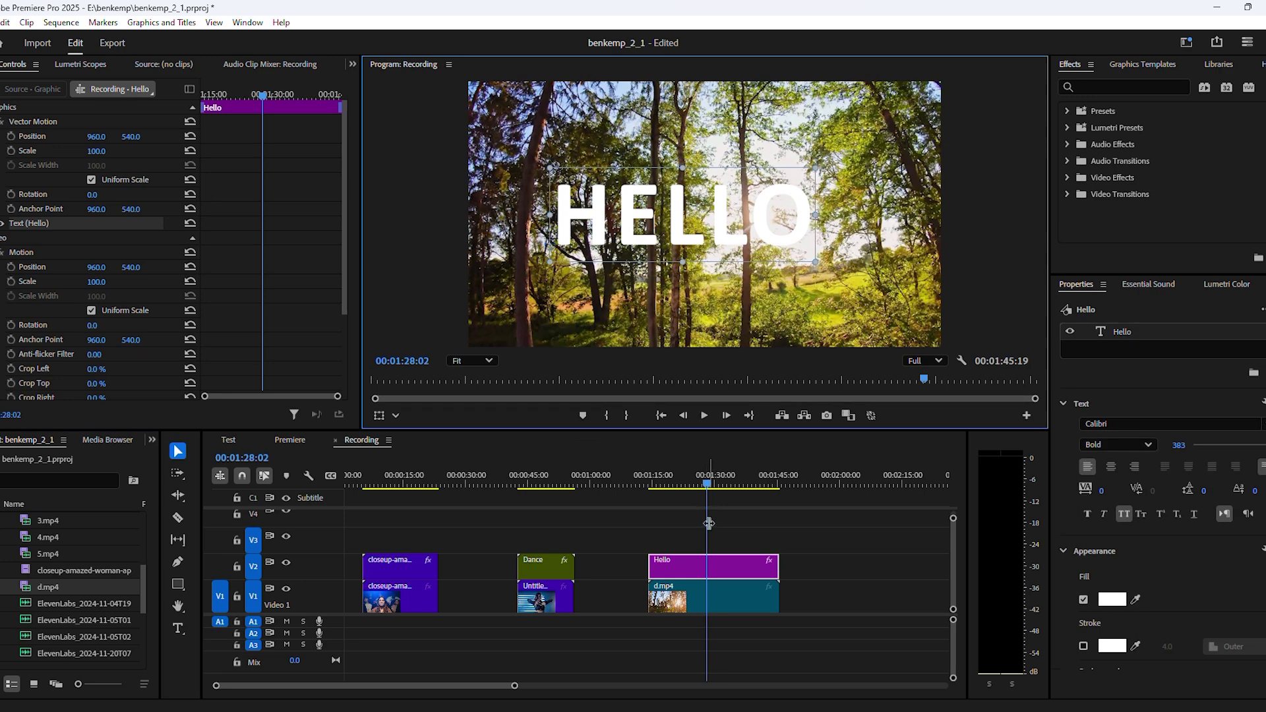
left_click_drag(707, 485, 732, 489)
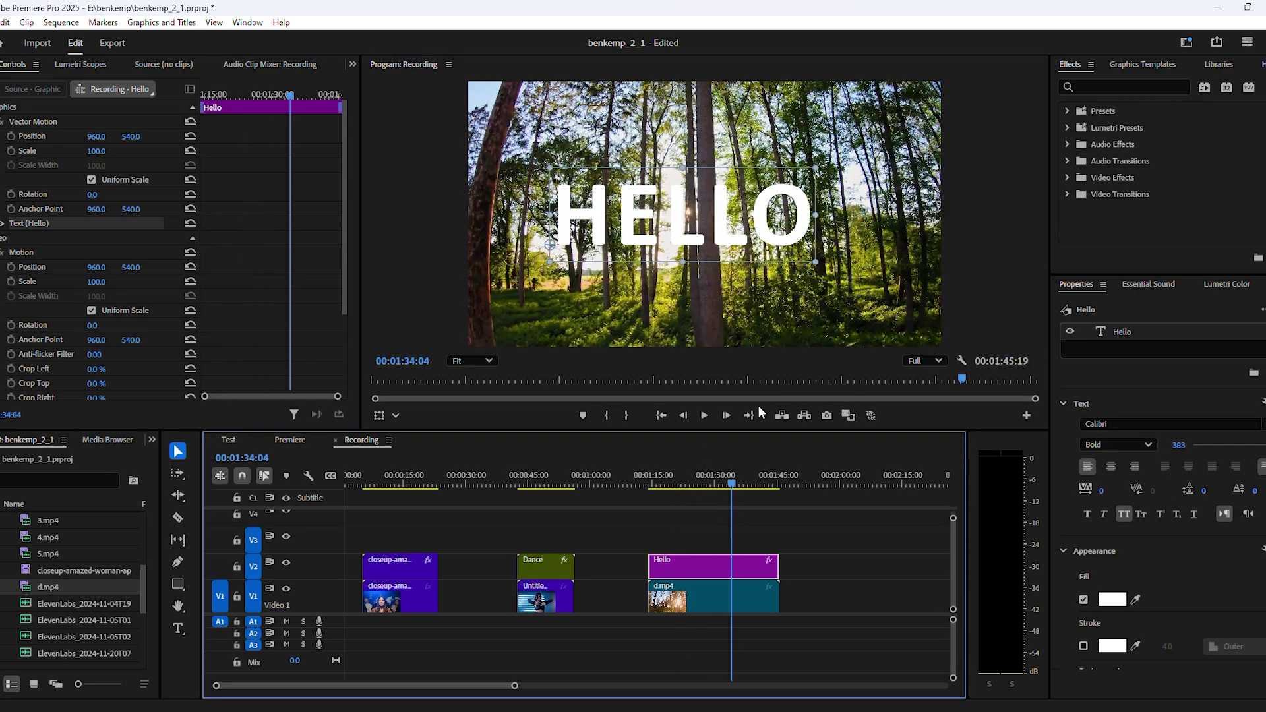
left_click_drag(813, 259, 872, 266)
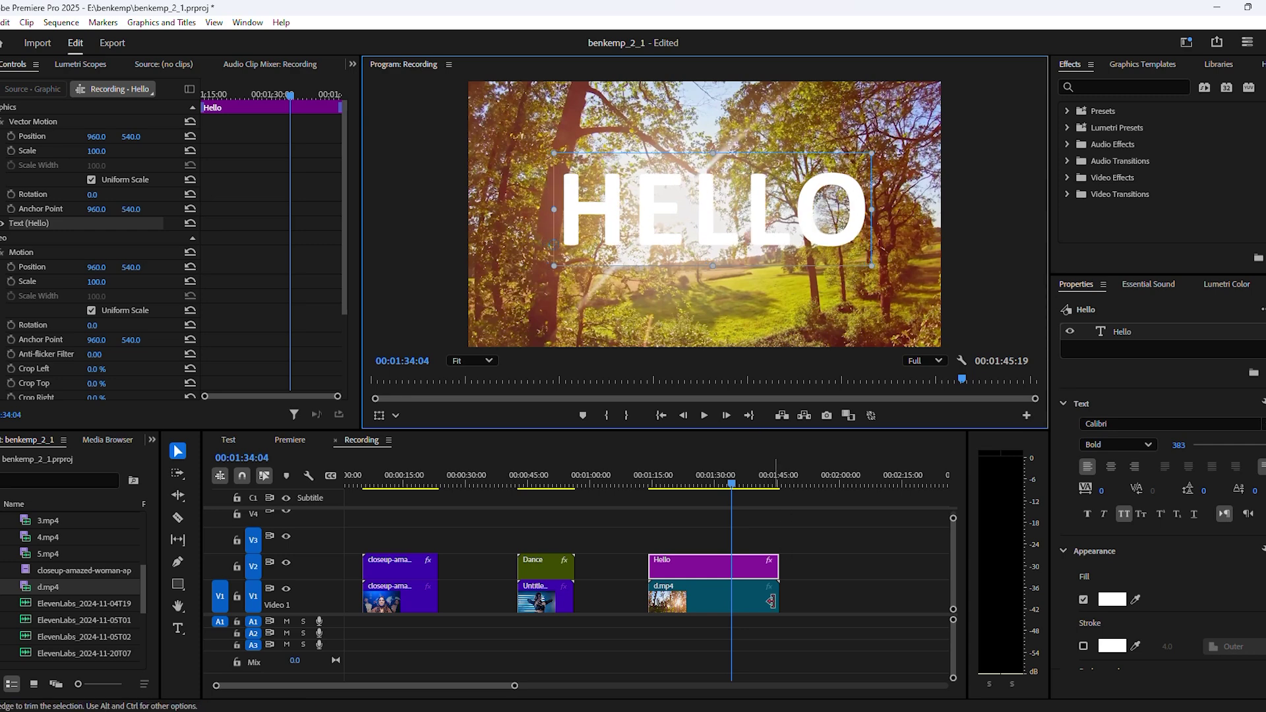
Add d.mp4 from the project as a layer beneath the Hello text inside the Hello graphic on V2.
left_click(738, 577)
left_click(732, 591)
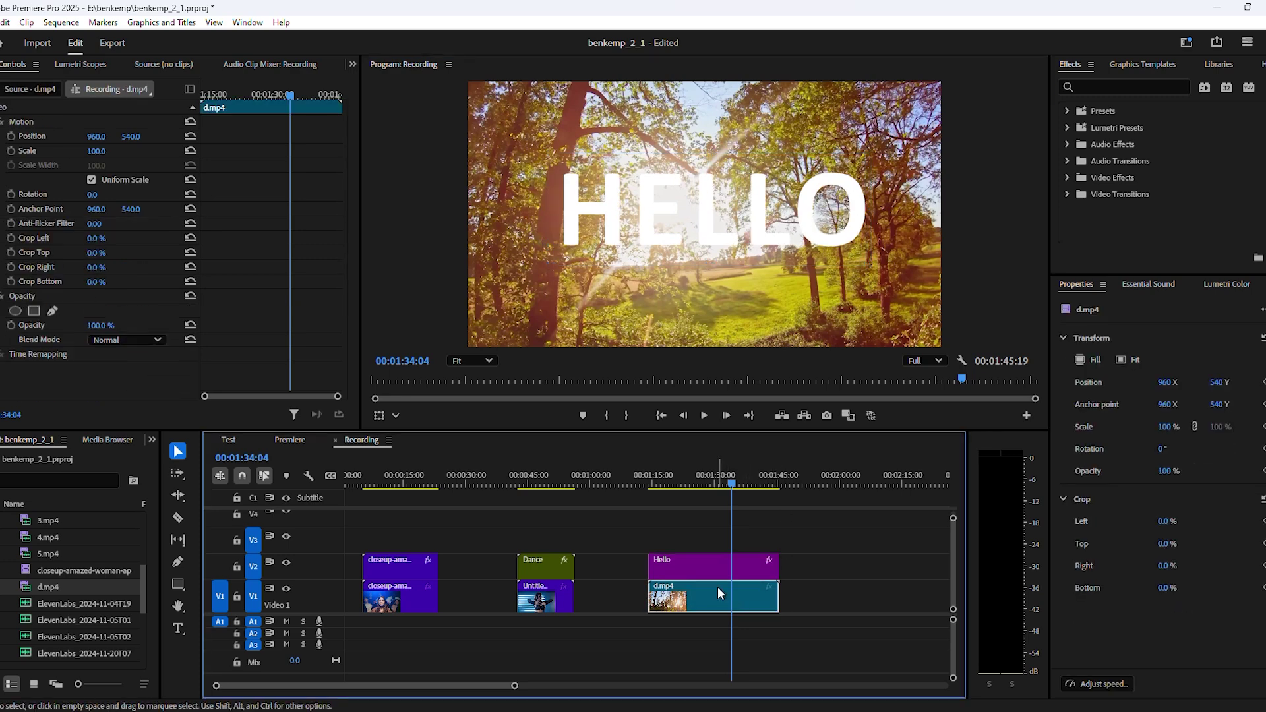
left_click(714, 565)
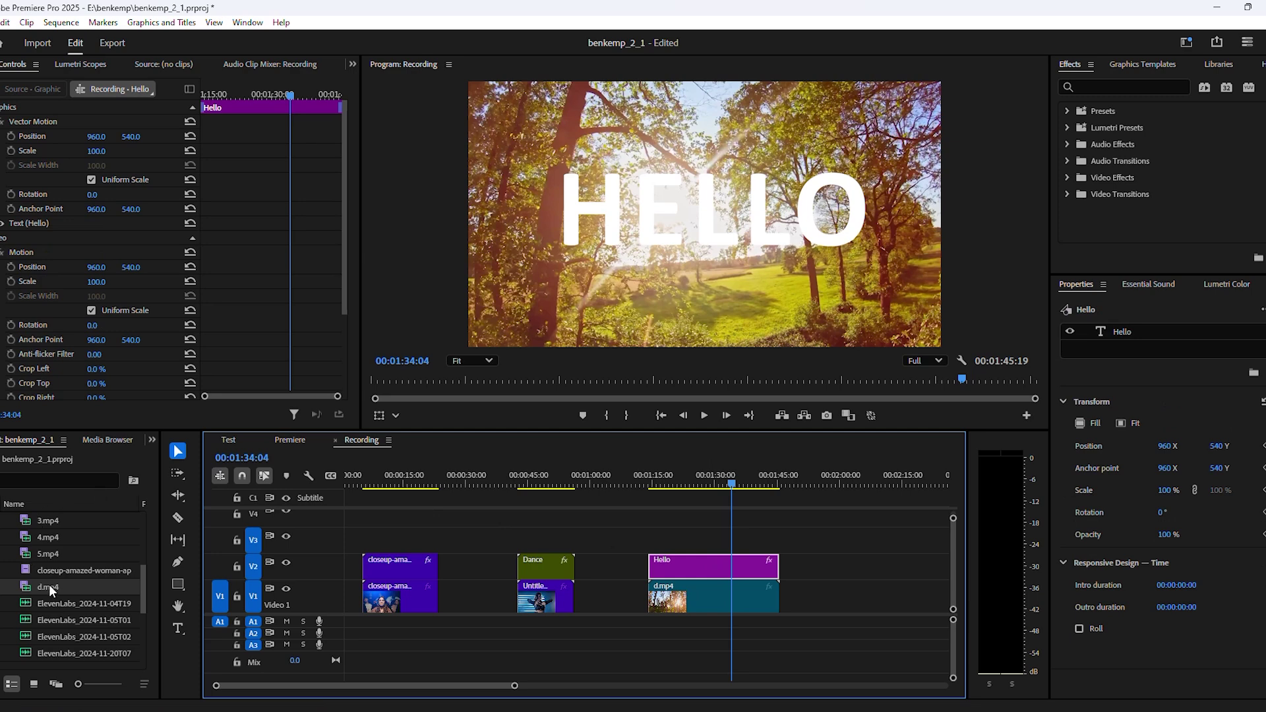
left_click(234, 24)
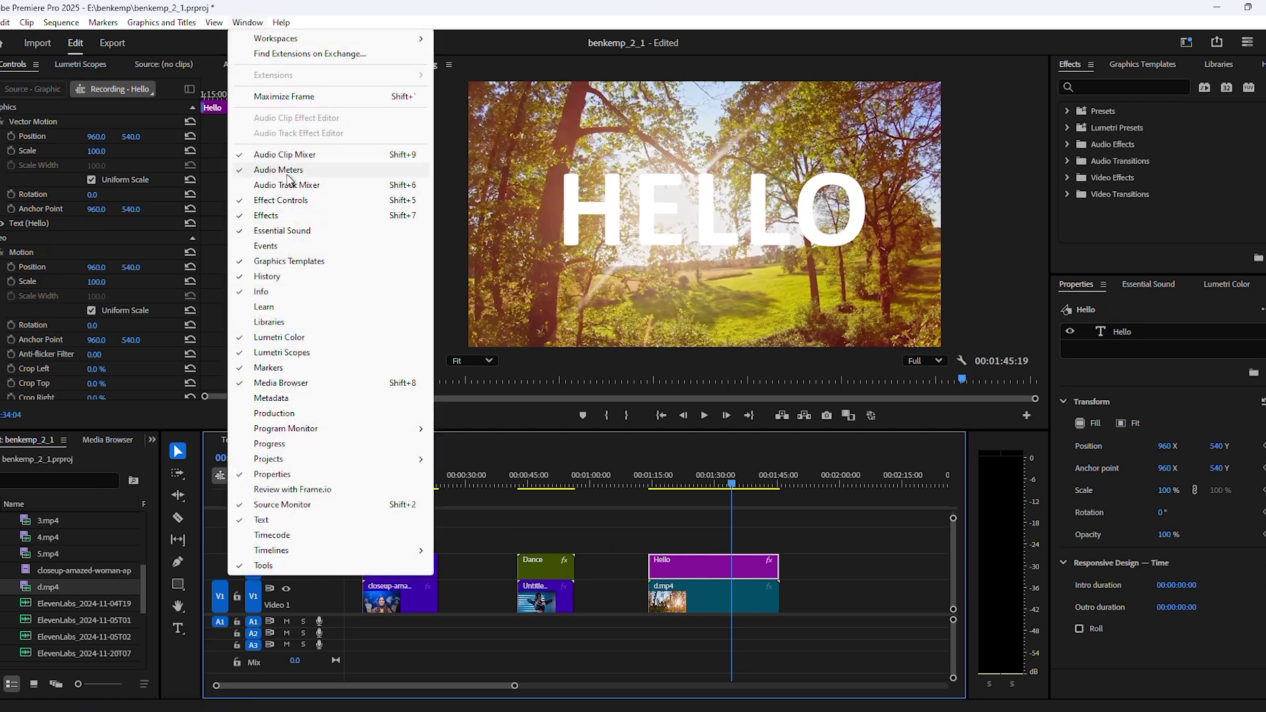
left_click(240, 19)
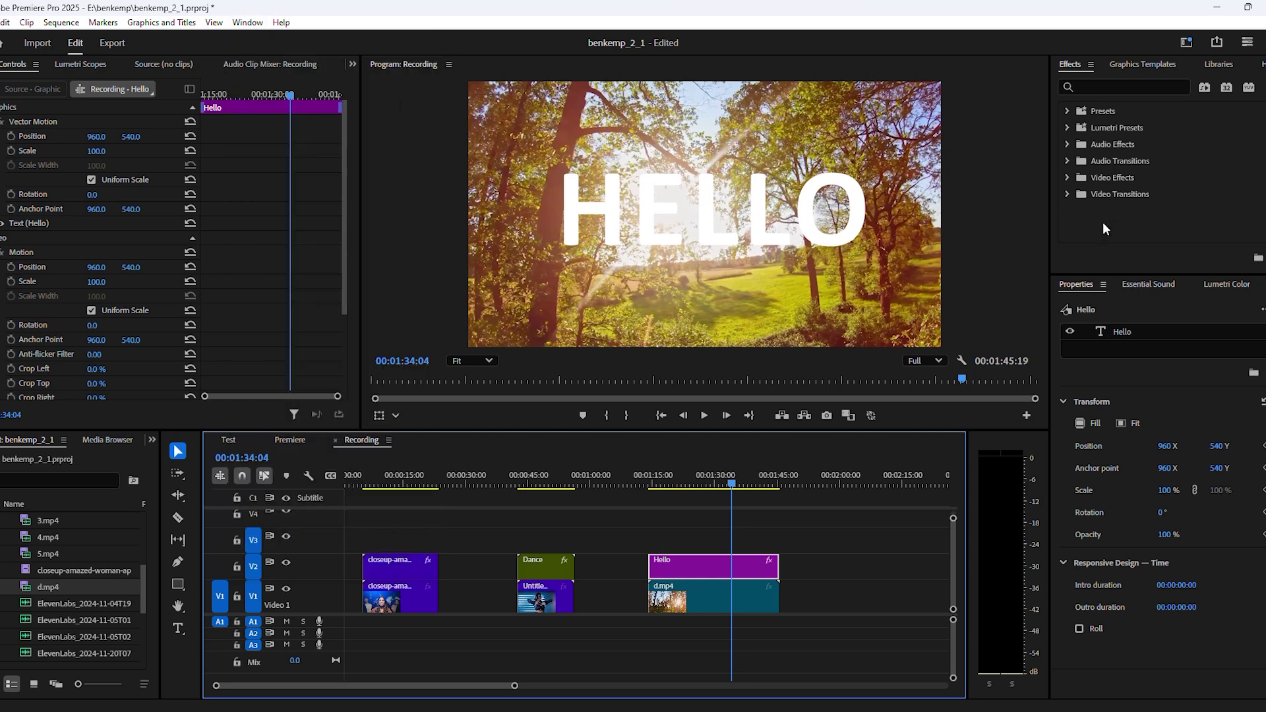
left_click(1133, 336)
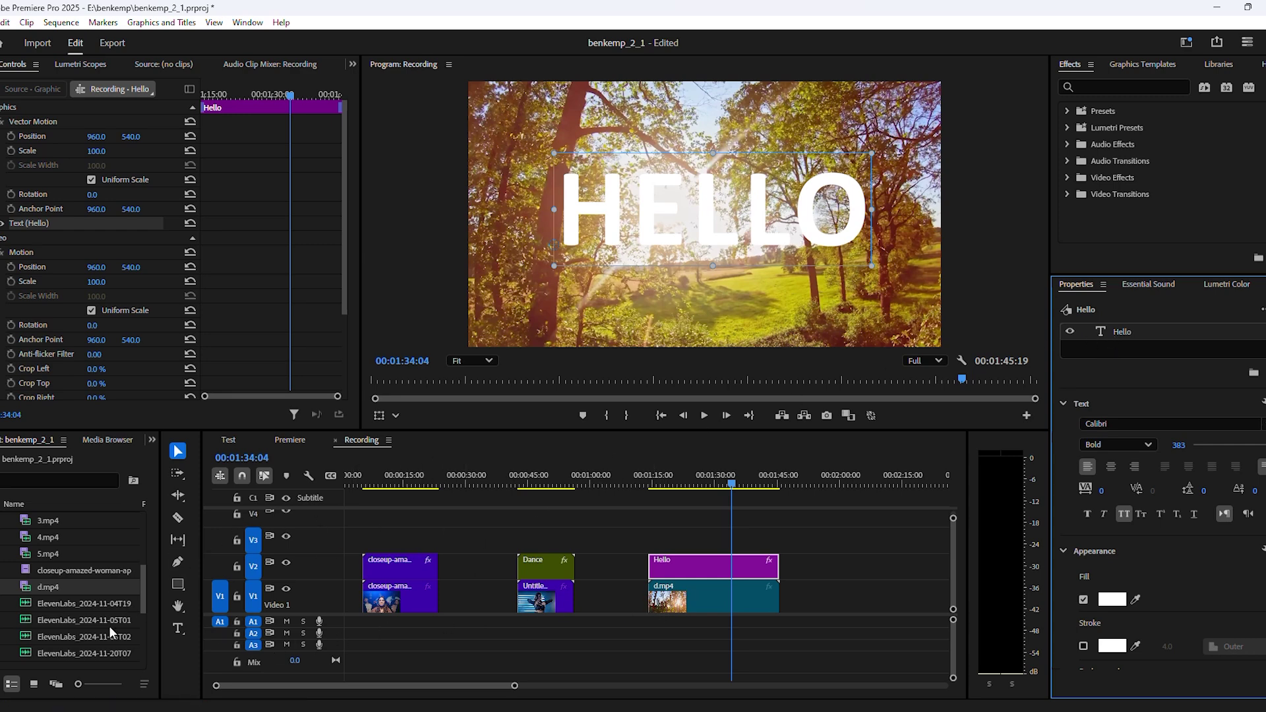
left_click(61, 590)
left_click_drag(271, 572, 1127, 340)
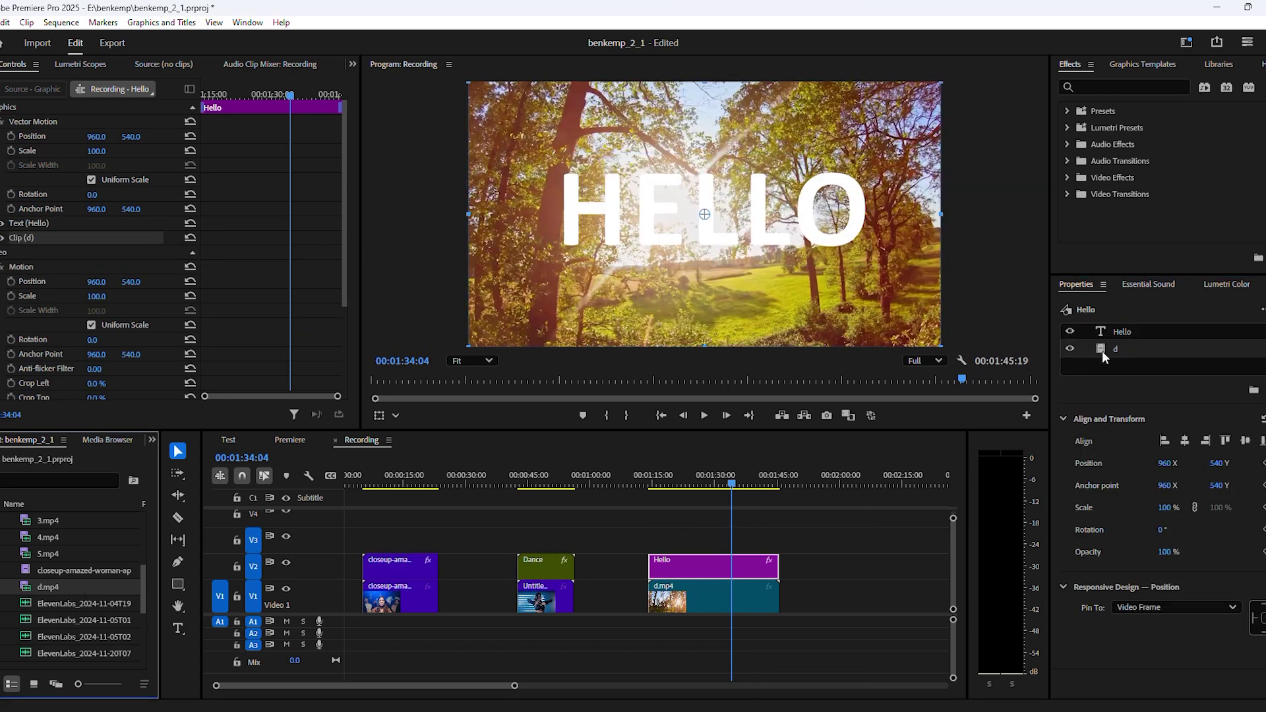
Enable Mask with Text for the Hello text layer so it masks the d layer beneath it.
left_click(1107, 329)
left_click(1109, 347)
left_click(1114, 332)
left_click(1114, 344)
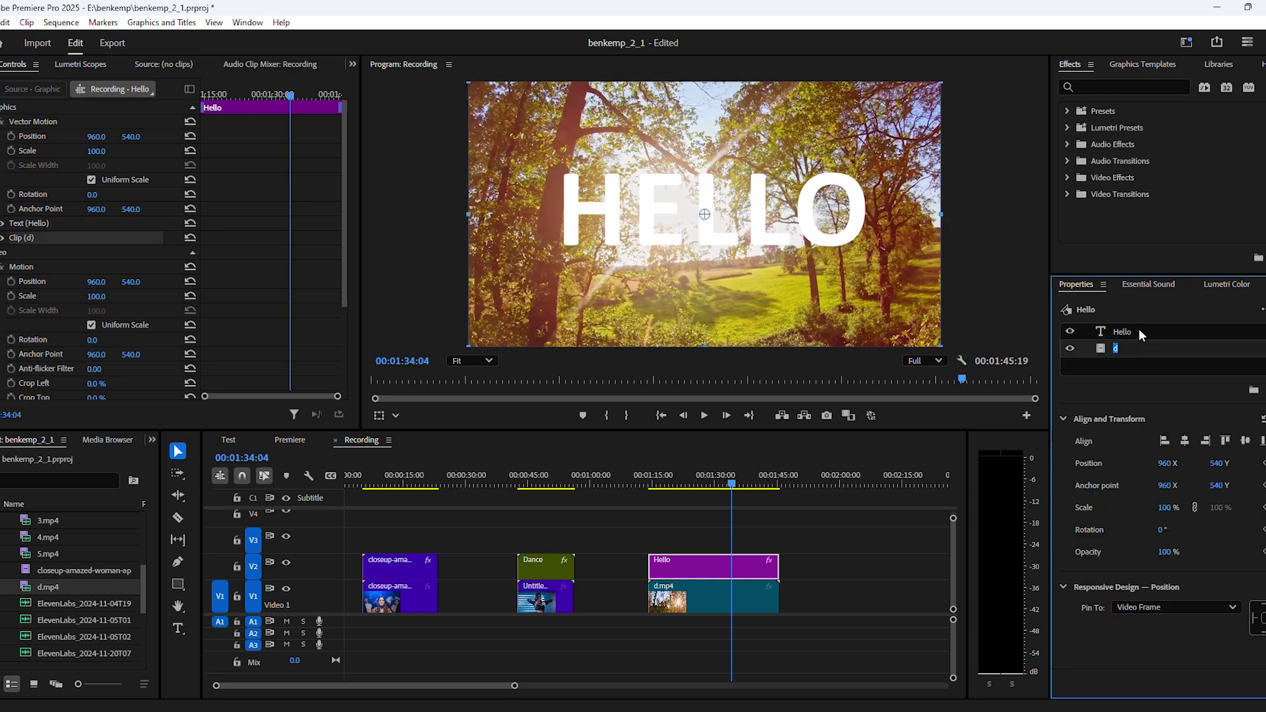
left_click(1138, 330)
scroll(1241, 525, "down", 1)
scroll(1169, 484, "down", 9)
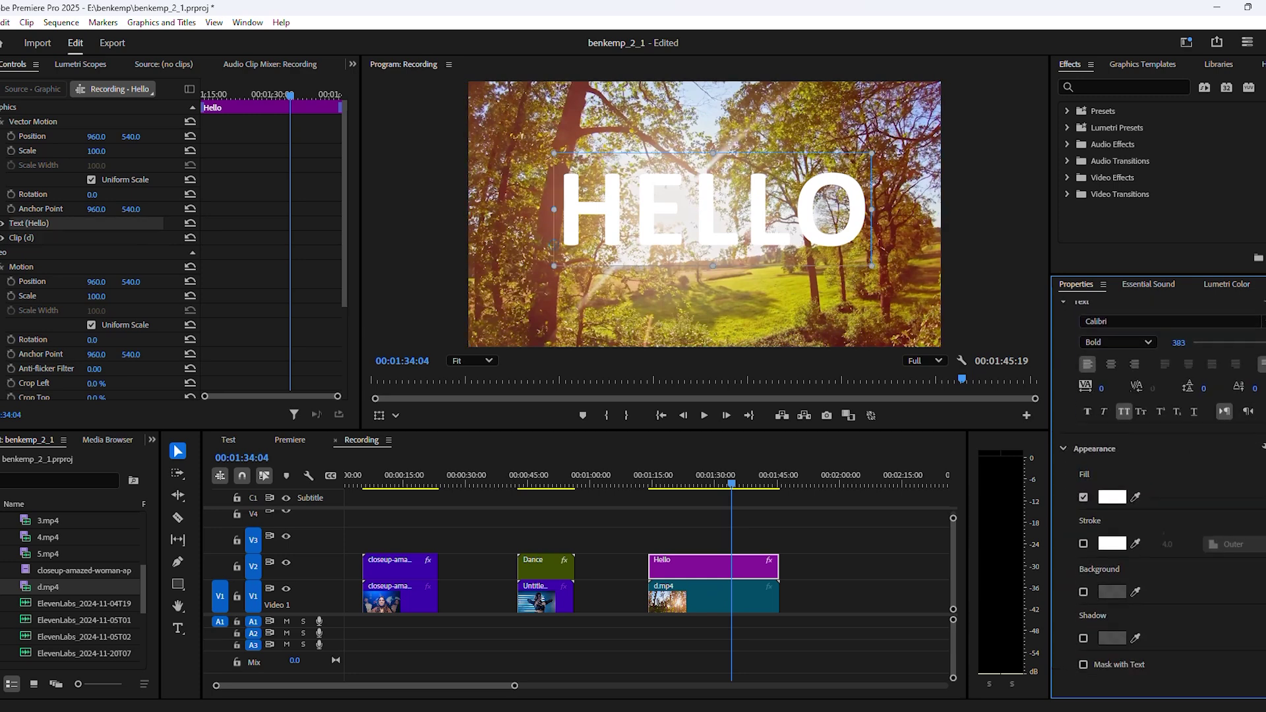
scroll(1160, 481, "up", 3)
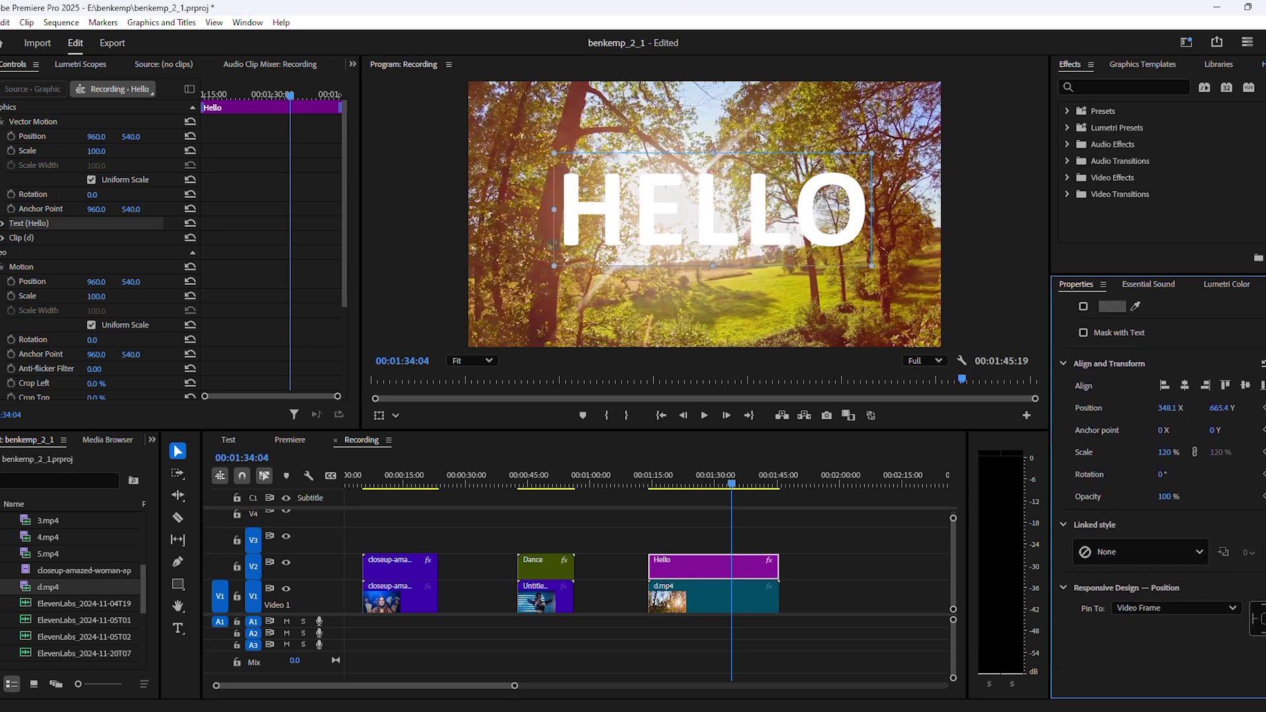
scroll(1160, 488, "up", 4)
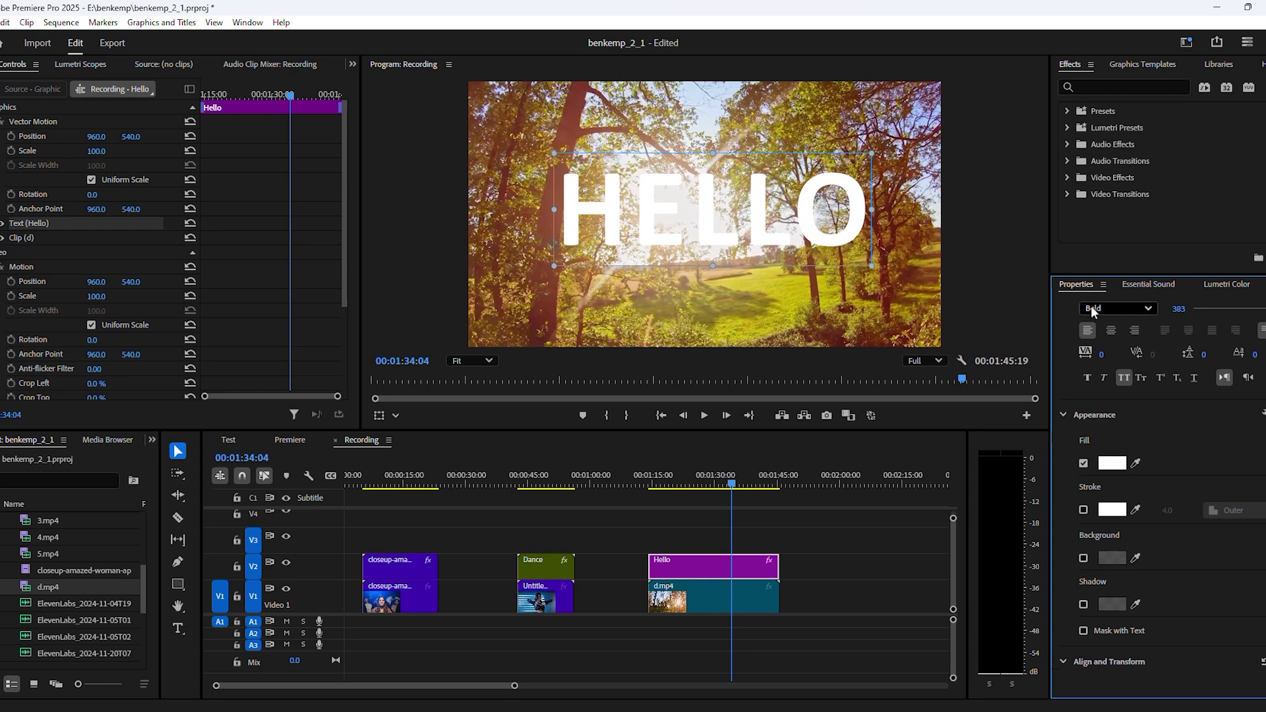
left_click(1084, 631)
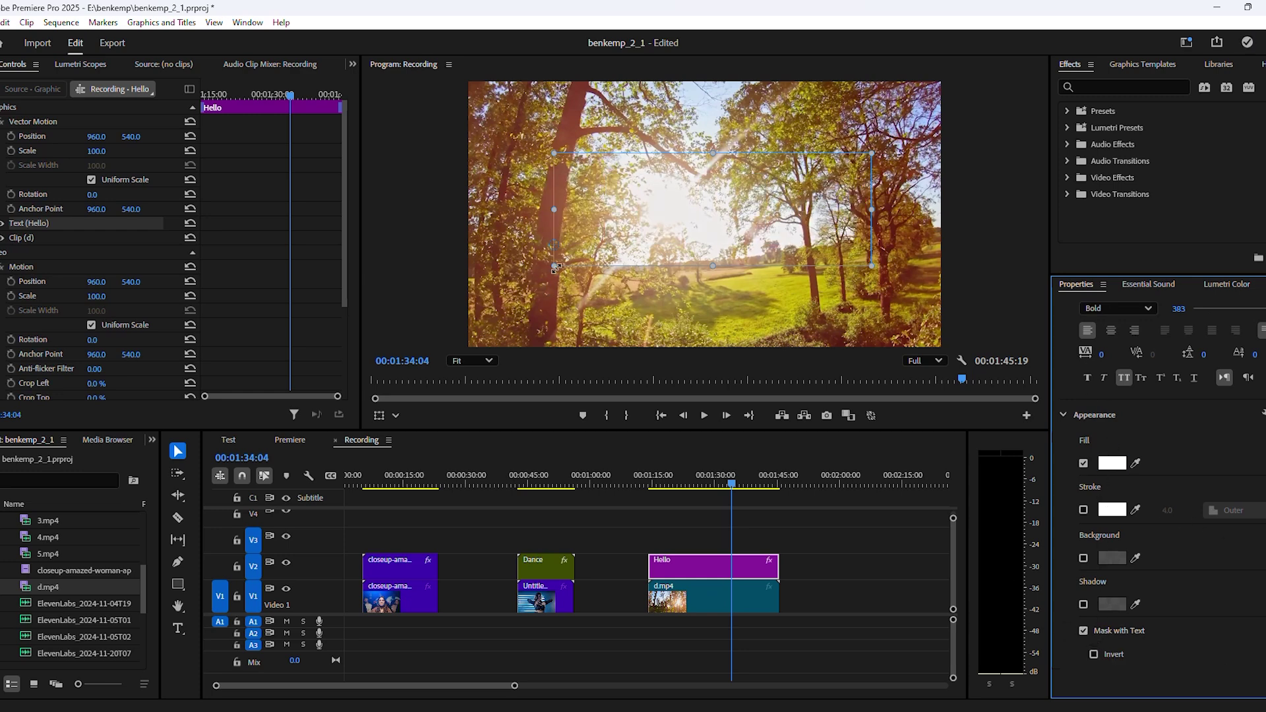
Enlarge the masked HELLO text slightly and shift it to recentre it in the frame.
mouse_move(555, 268)
left_mouse_down()
mouse_move(543, 282)
mouse_move(553, 270)
left_mouse_up()
left_click_drag(684, 251, 673, 256)
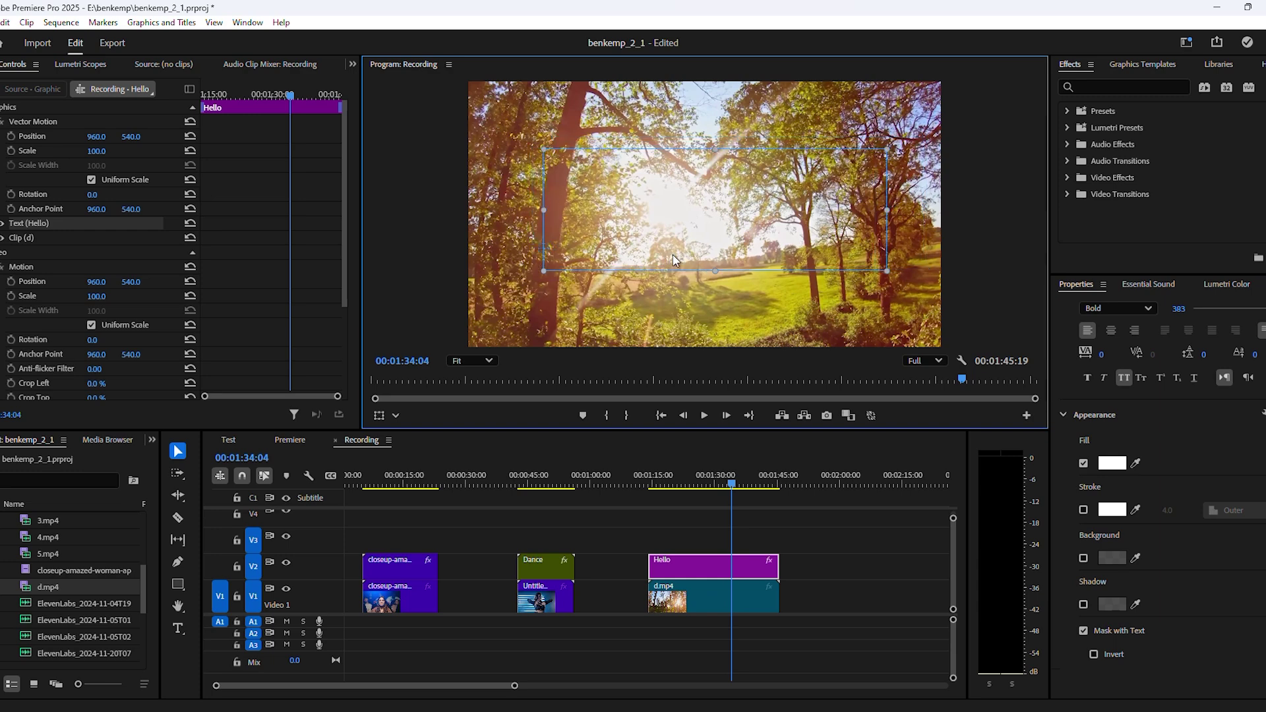
scroll(686, 571, "up", 5)
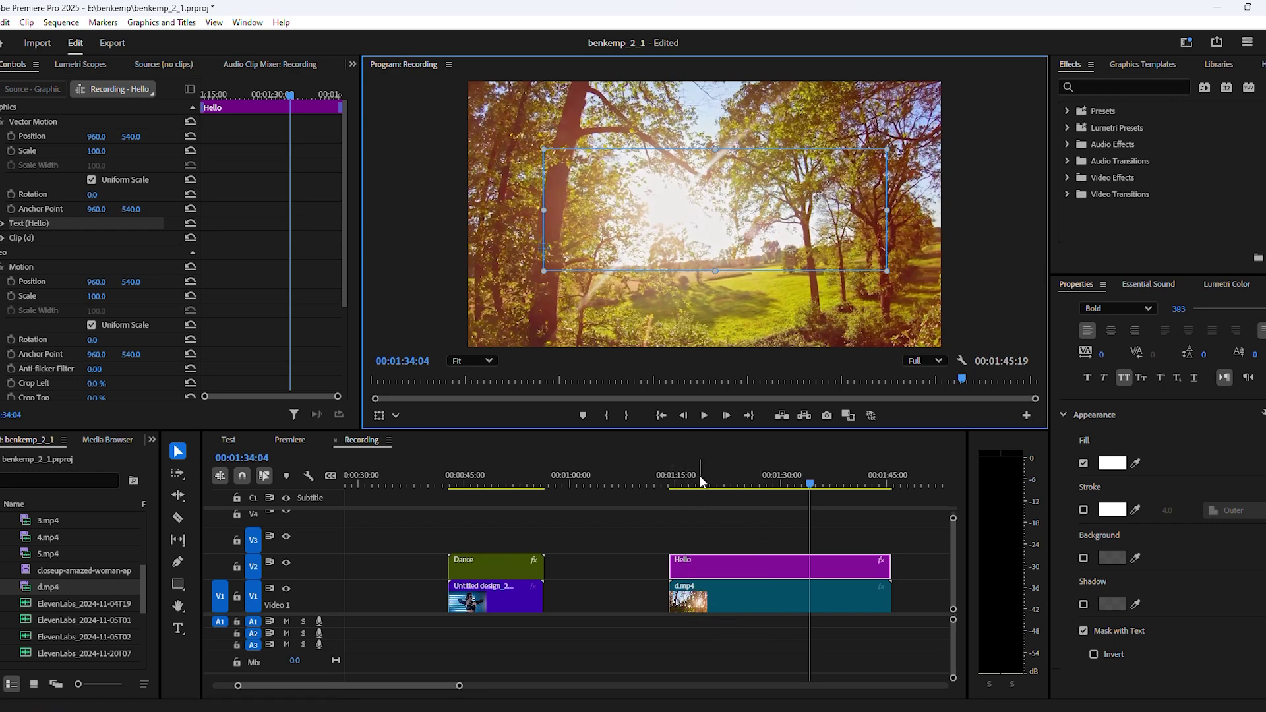
Nudge the Hello graphic on V2 several frames later so it starts slightly after the d.mp4 clip beneath it.
left_click_drag(725, 483, 678, 497)
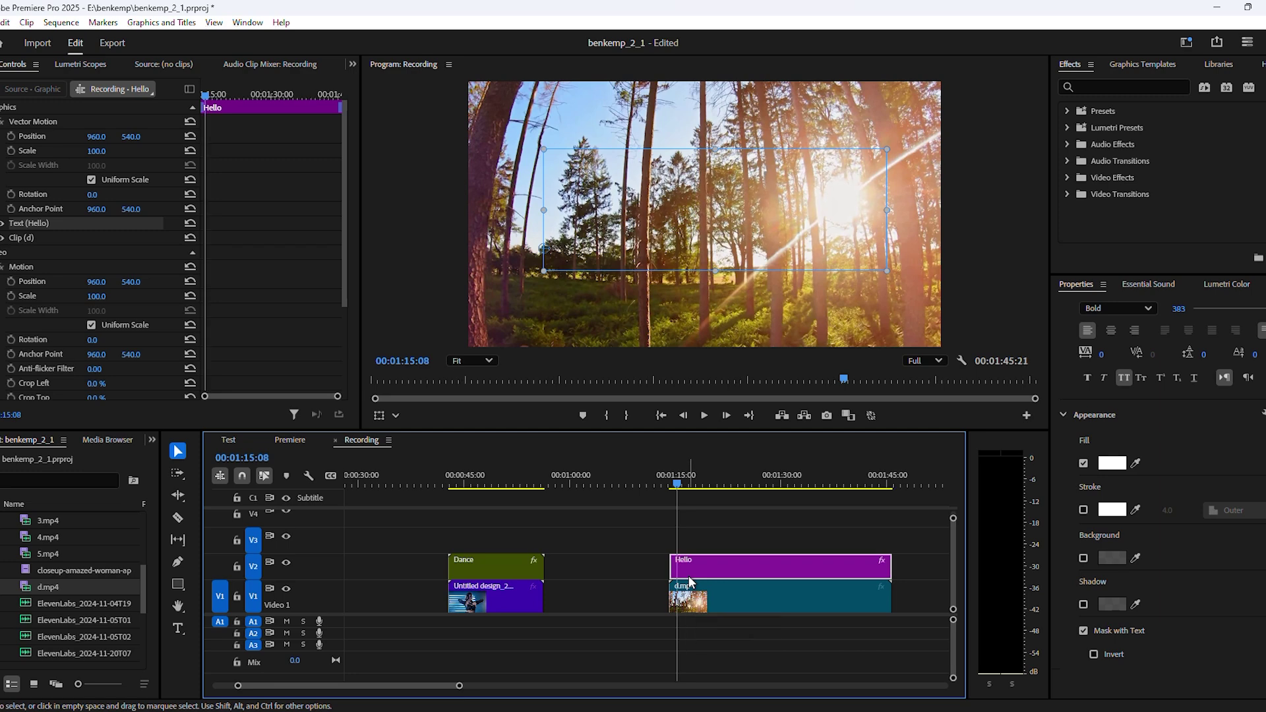
key("alt+Right")
key("alt+Right")
key("alt+Right")
key("alt+Right")
key("alt+Right")
key("alt+Right")
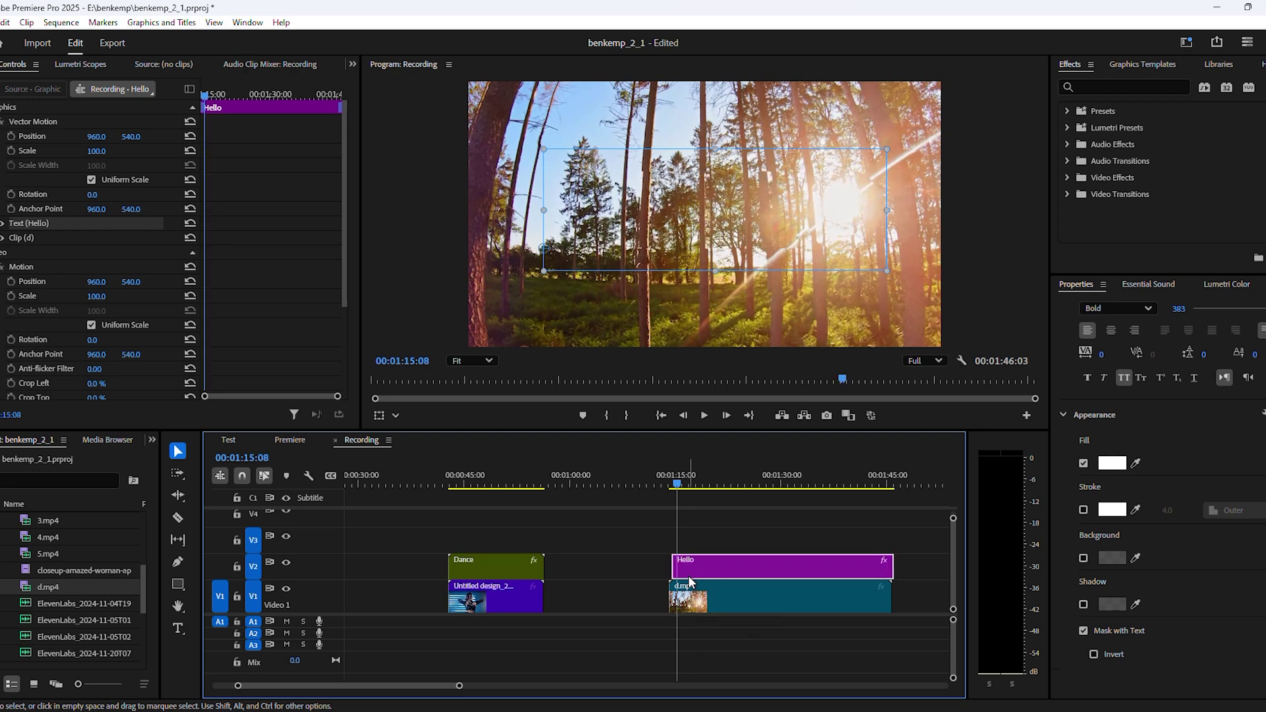
scroll(689, 577, "up", 3)
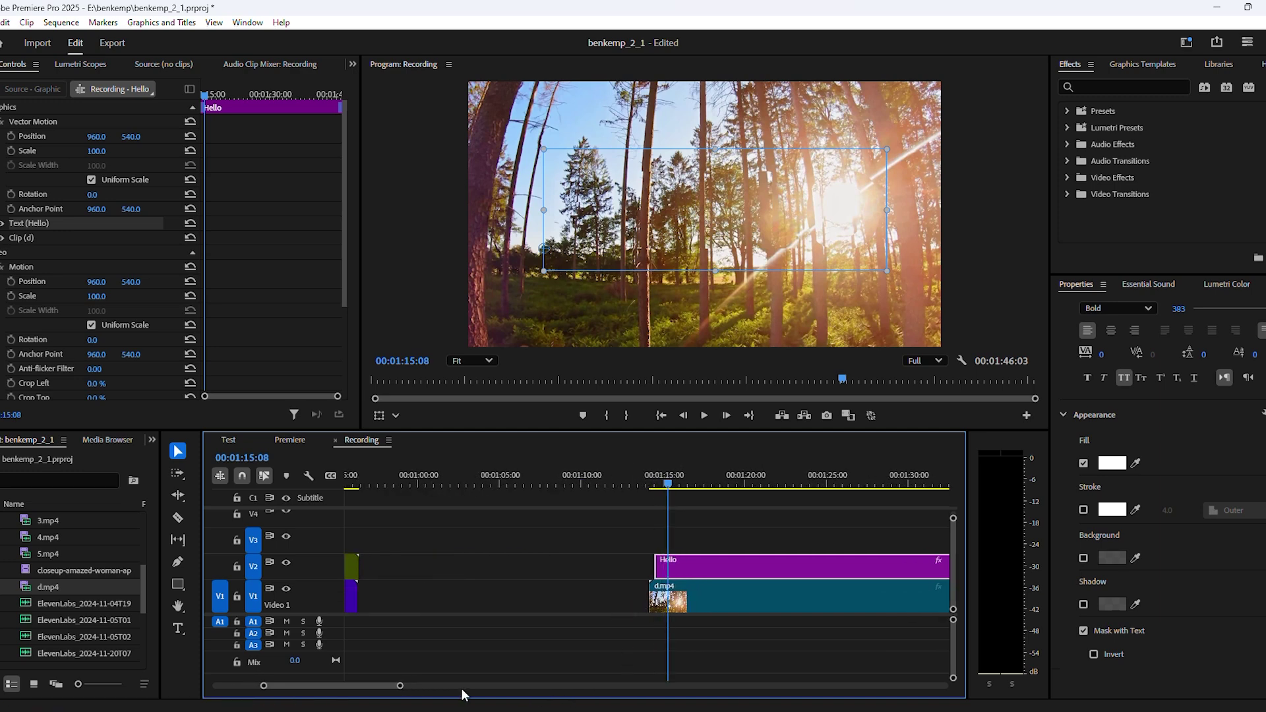
left_click_drag(378, 687, 426, 687)
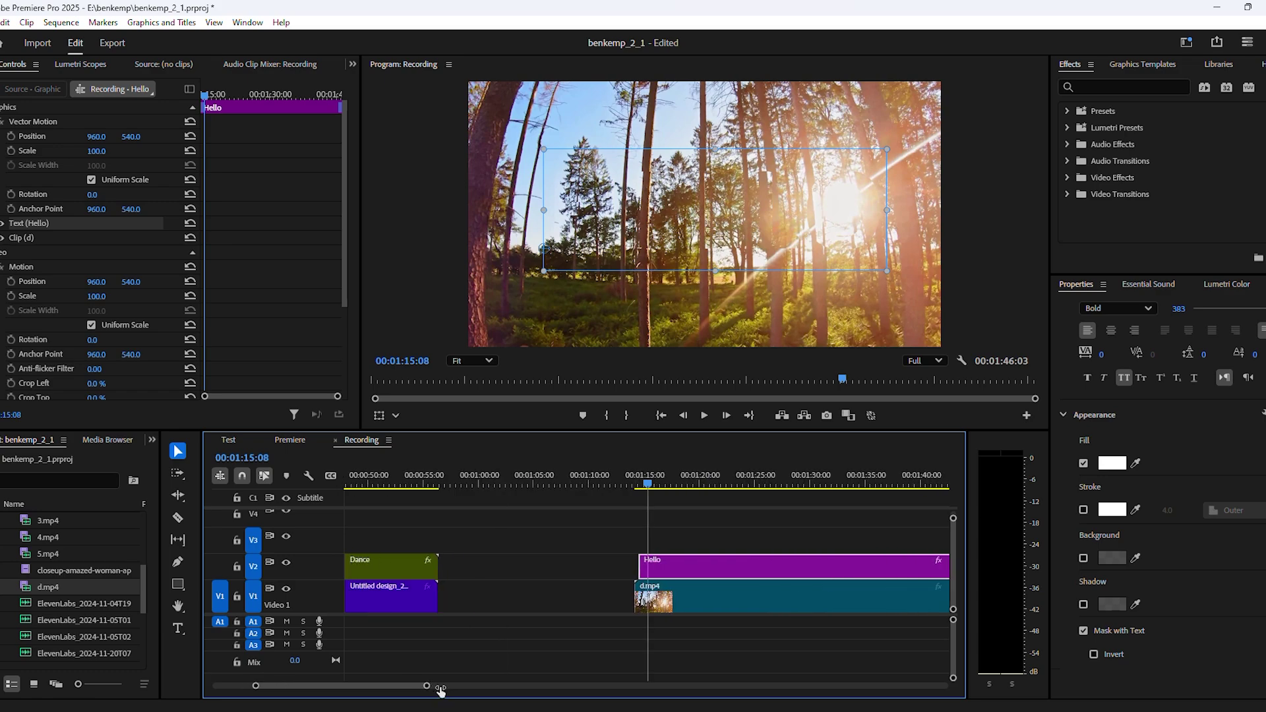
left_click_drag(655, 492, 692, 527)
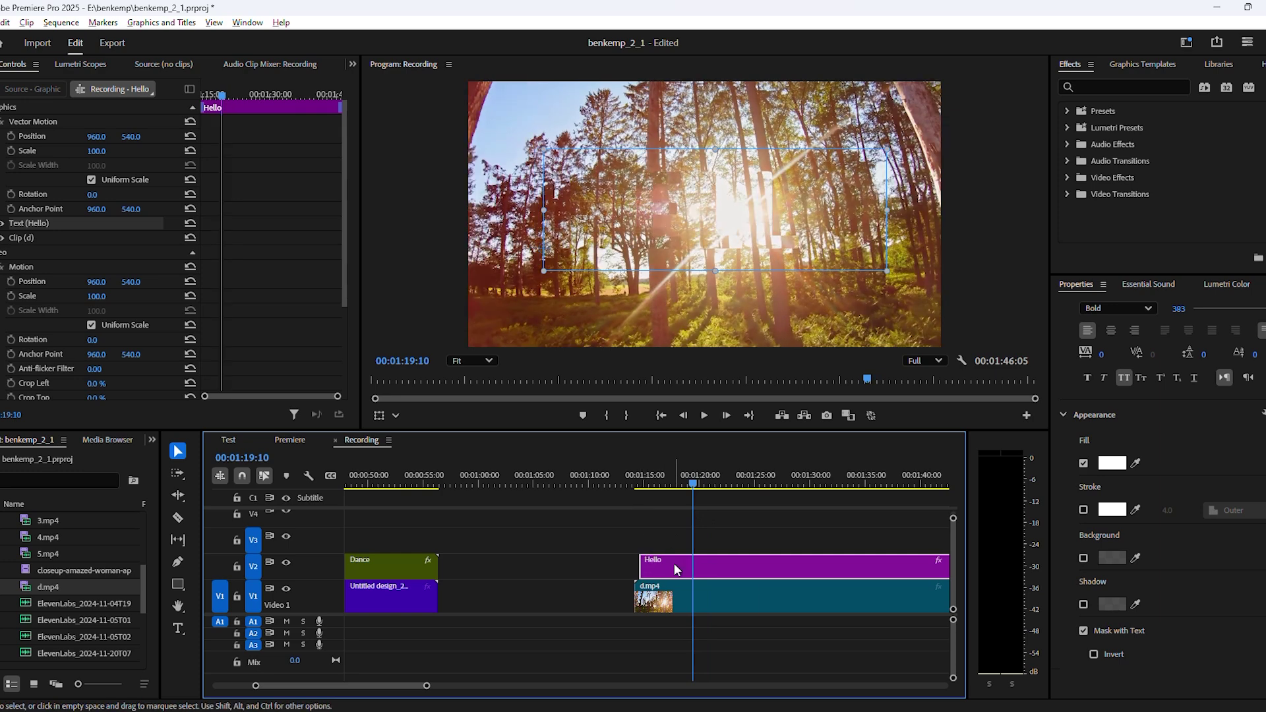
Duplicate the Hello graphic onto V3, set the copy's blend mode to Screen, and preview it.
left_click_drag(674, 564, 678, 547)
scroll(109, 360, "down", 5)
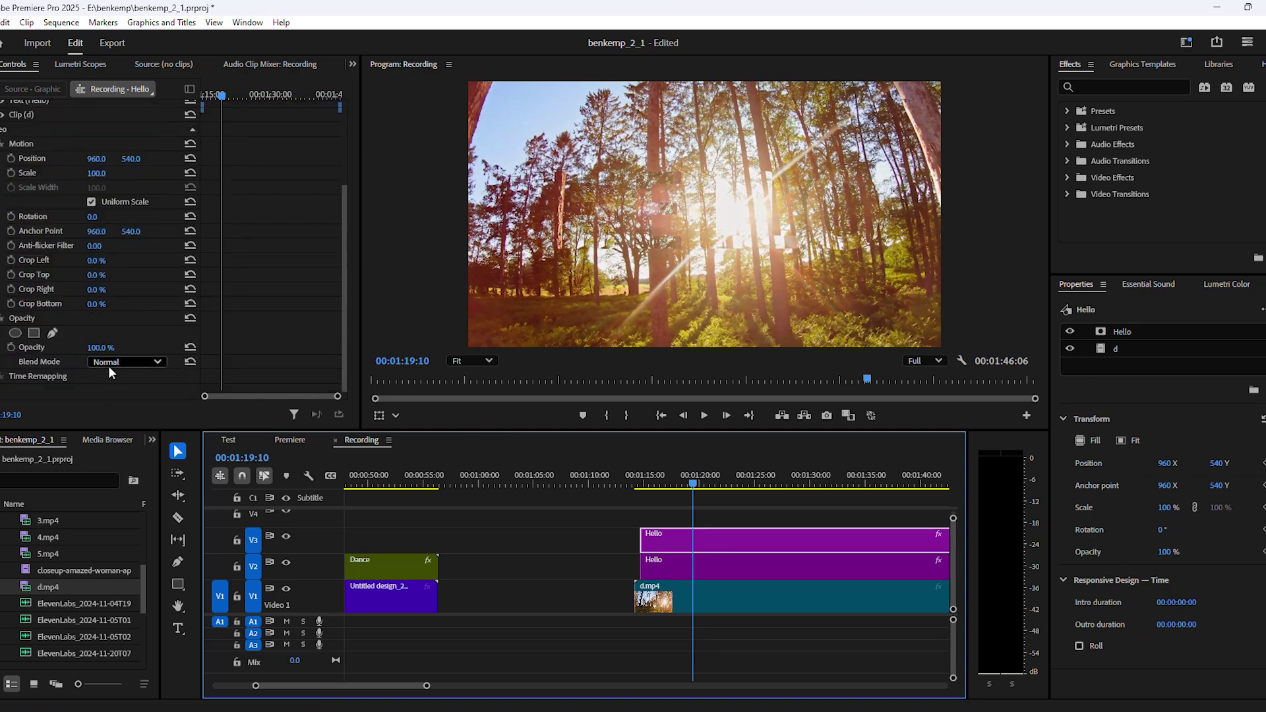
left_click(108, 365)
left_click(116, 157)
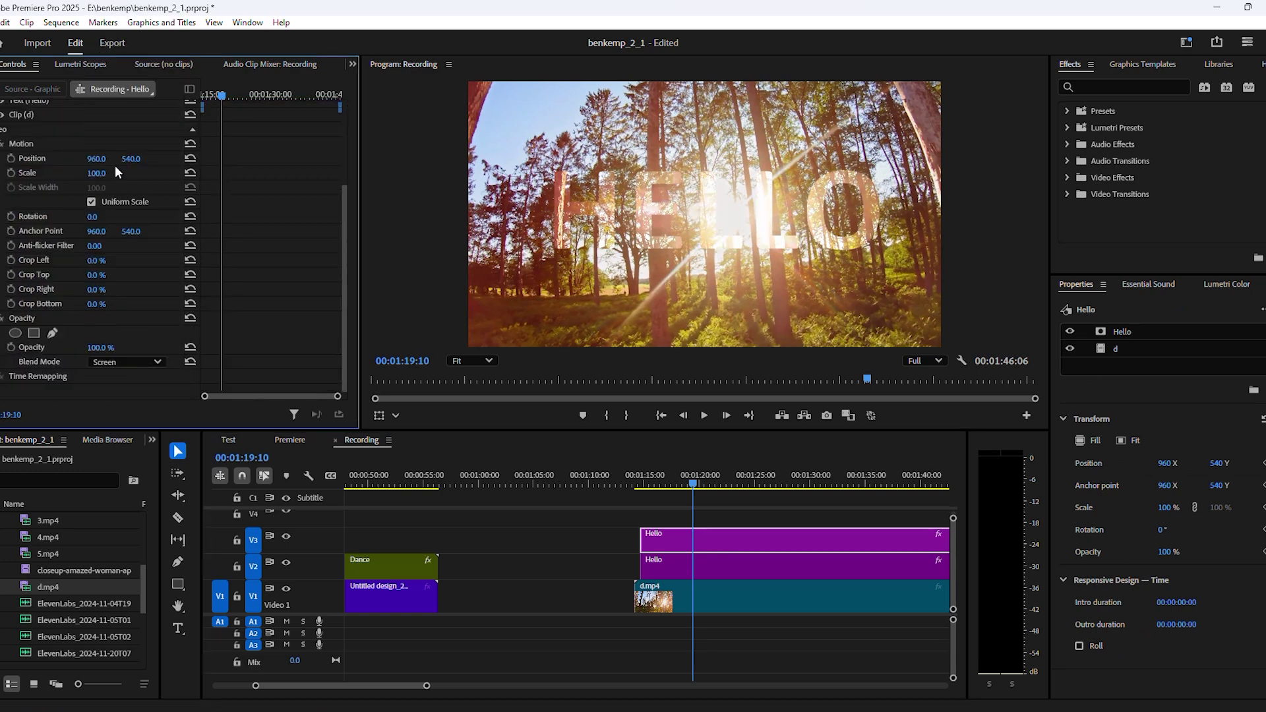
left_click_drag(694, 488, 663, 488)
key("space")
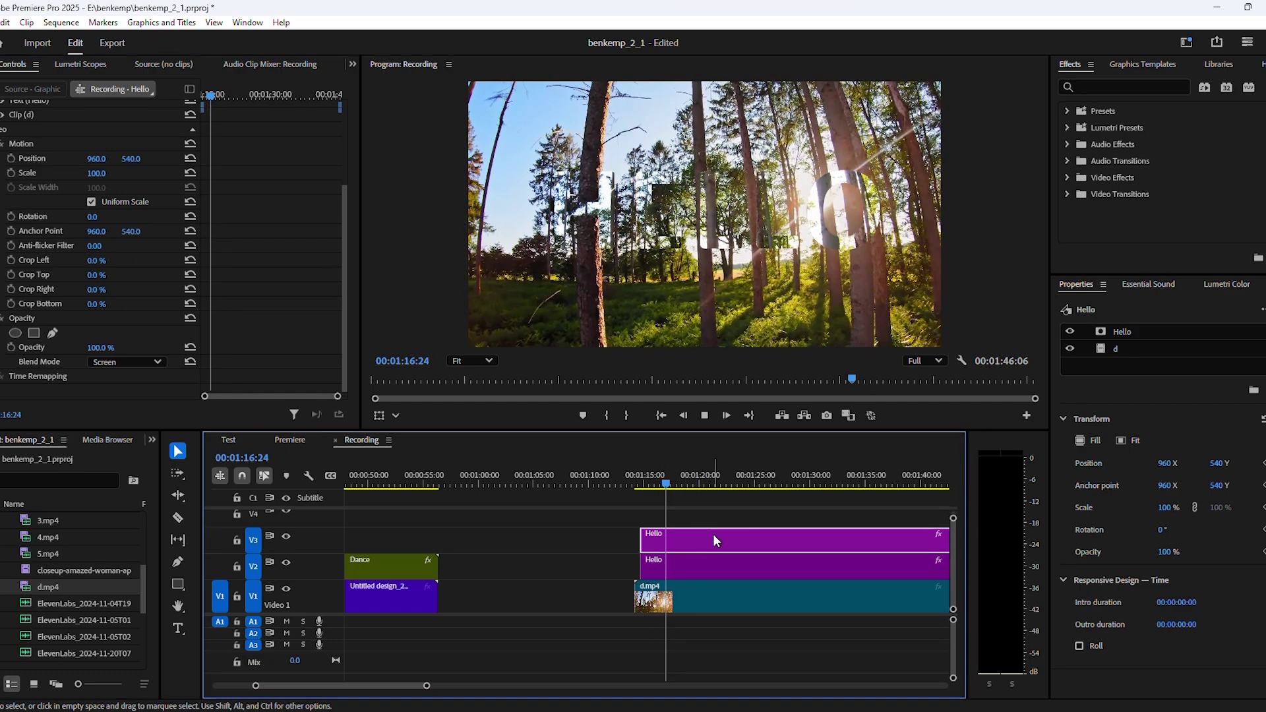
key("space")
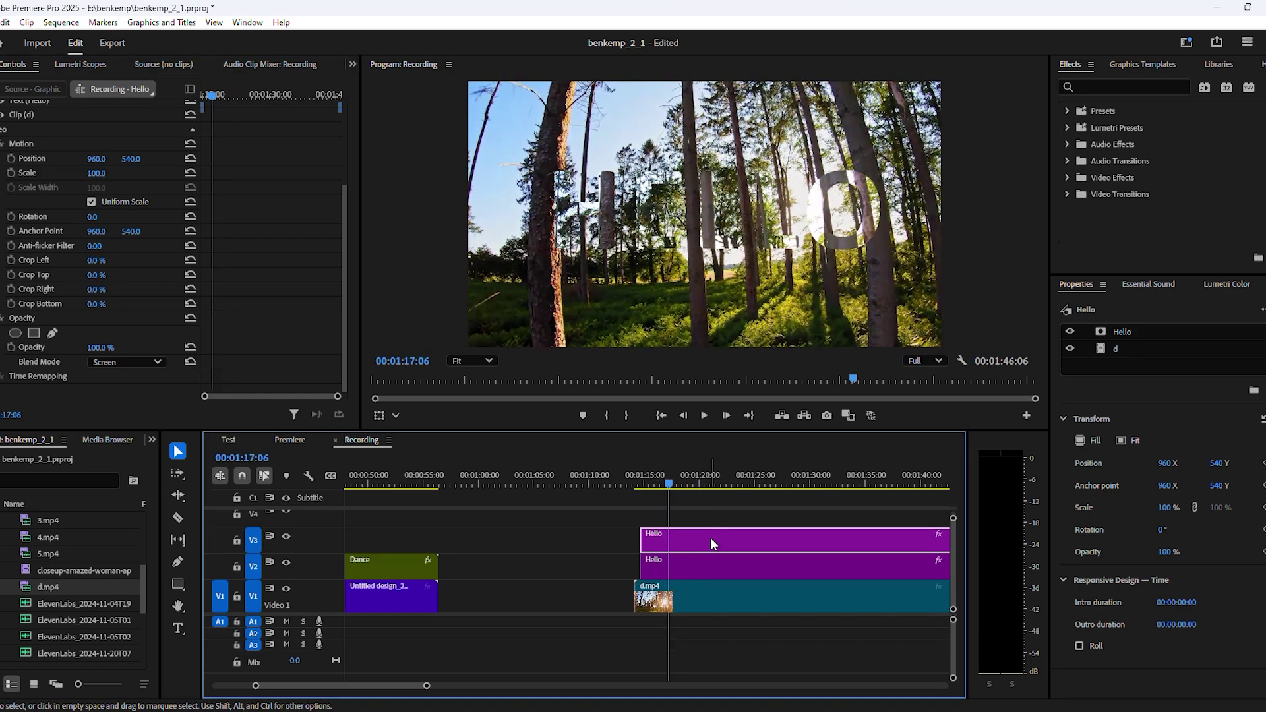
Draw a four-point opacity mask across the lower part of the V3 HELLO text and set its Mask Feather to 28.
left_click(52, 333)
left_click(744, 267)
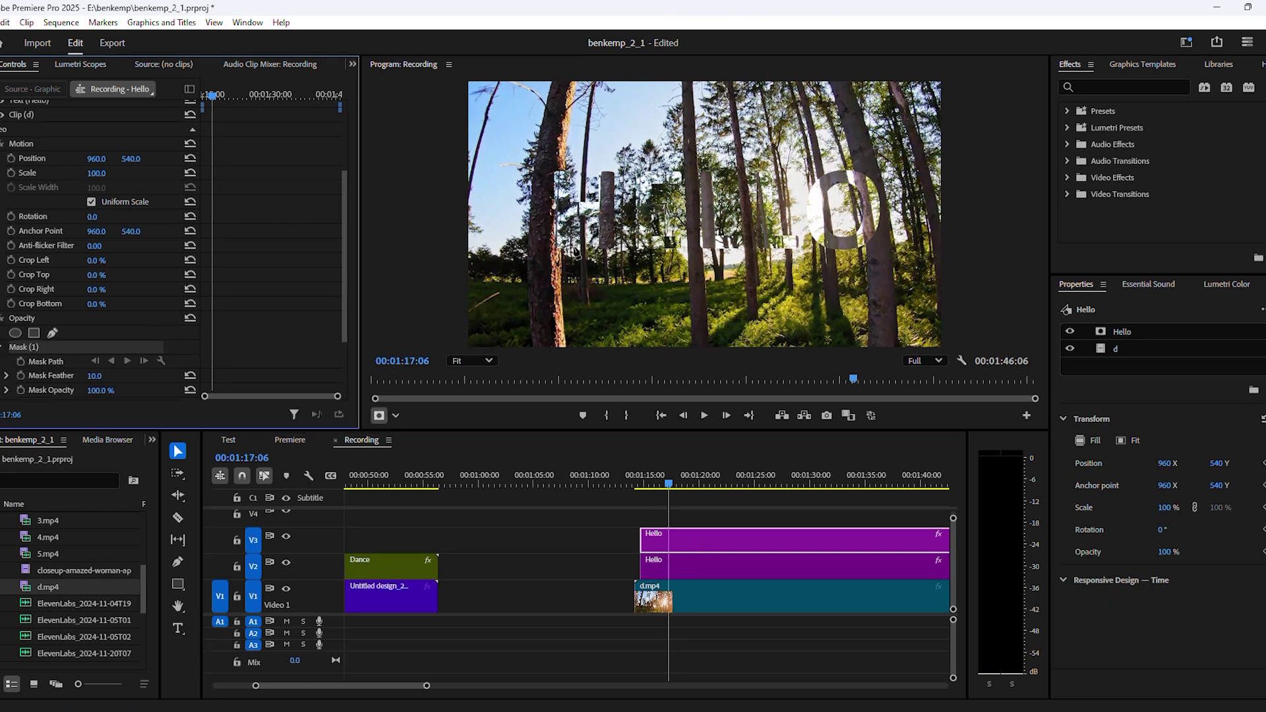
left_click(542, 241)
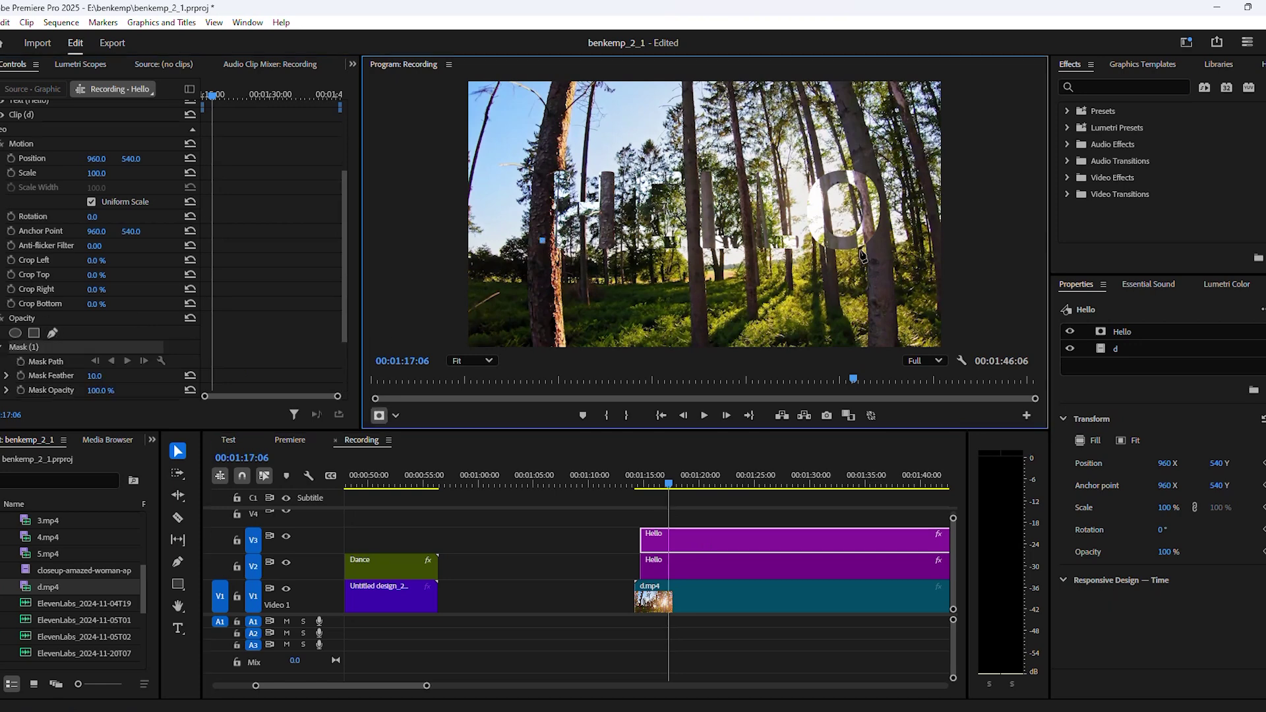
left_click(890, 233)
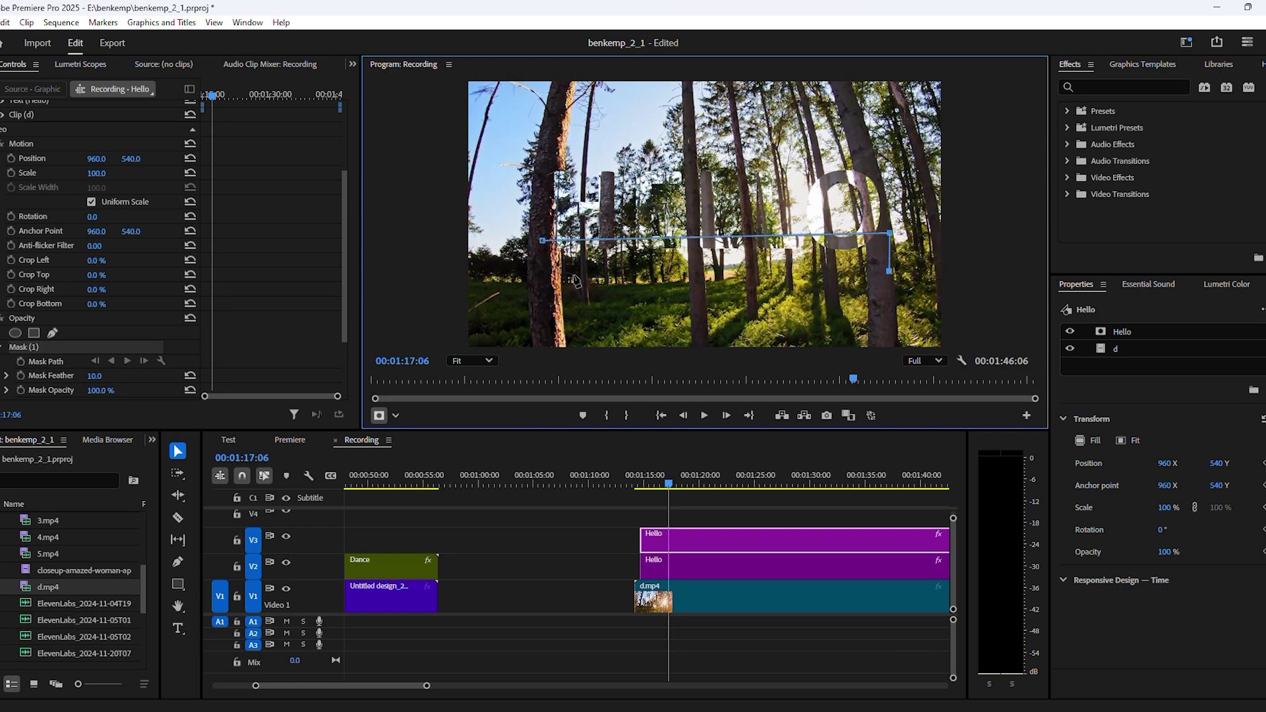
left_click(548, 270)
left_click(542, 241)
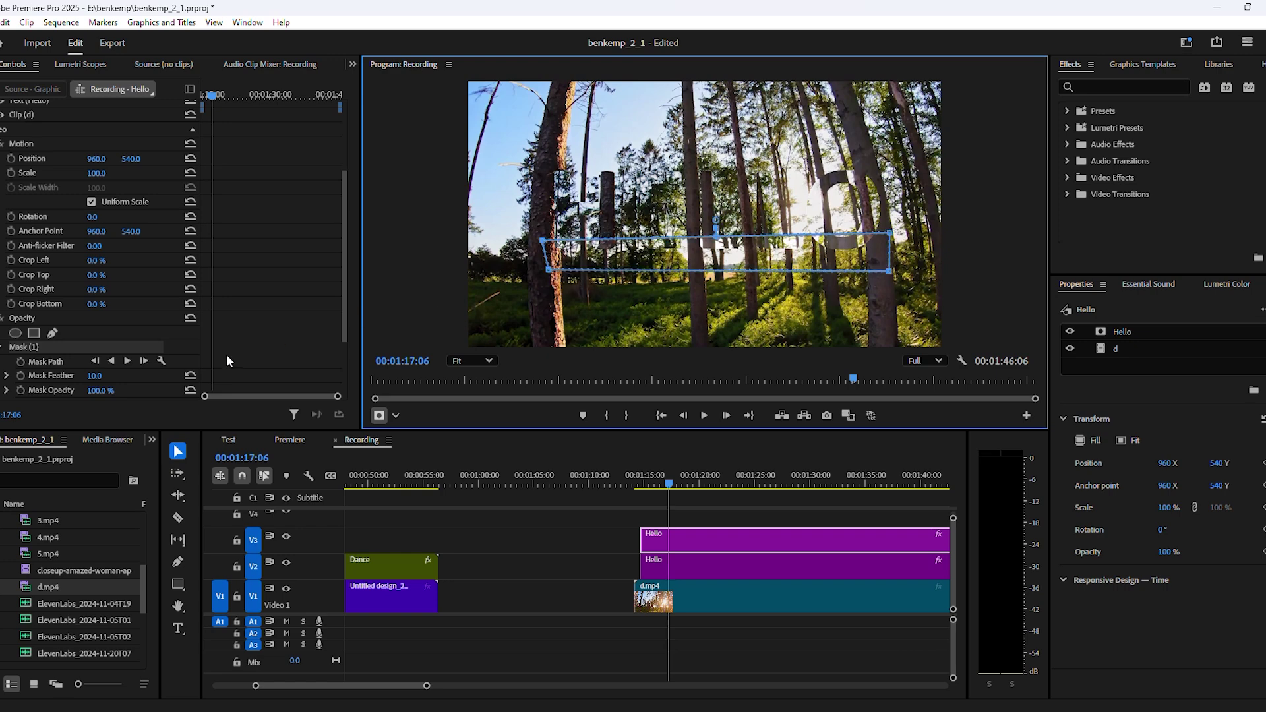
scroll(108, 377, "down", 2)
left_click_drag(94, 348, 106, 348)
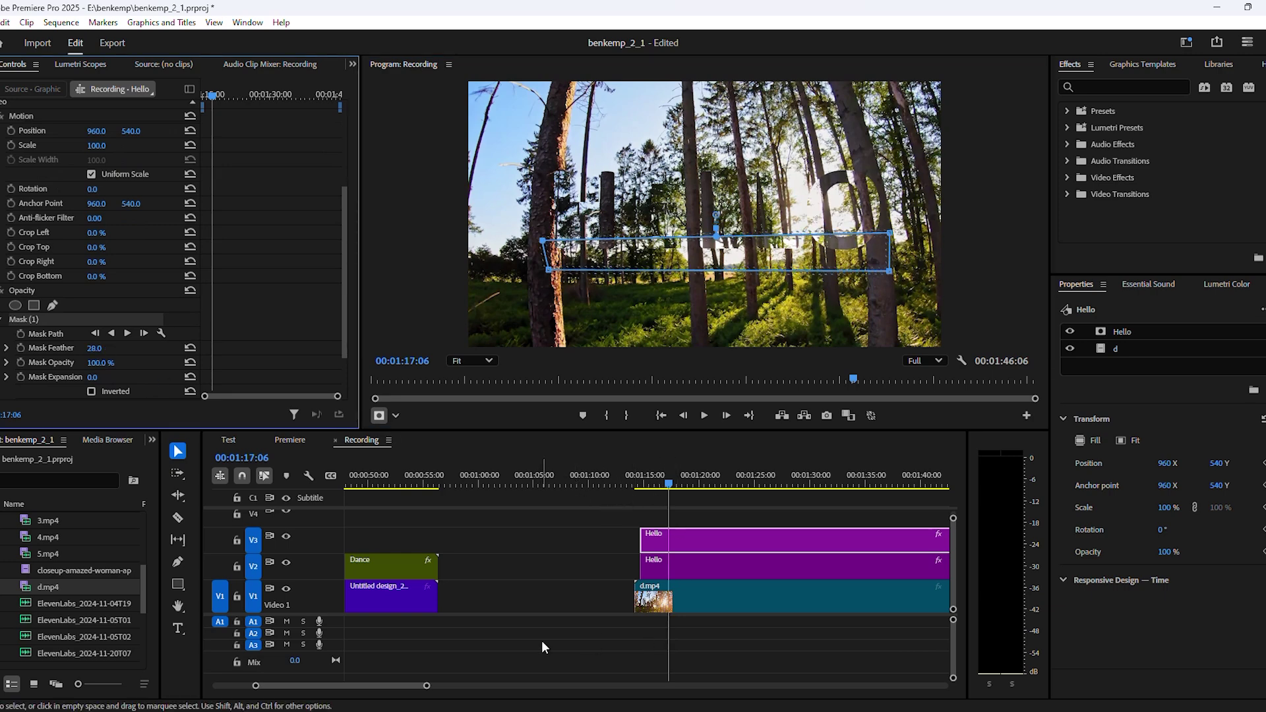
Raise the Lumetri Color exposure slightly on the V3 Hello graphic and on the V2 Hello graphic.
left_click_drag(426, 685, 486, 686)
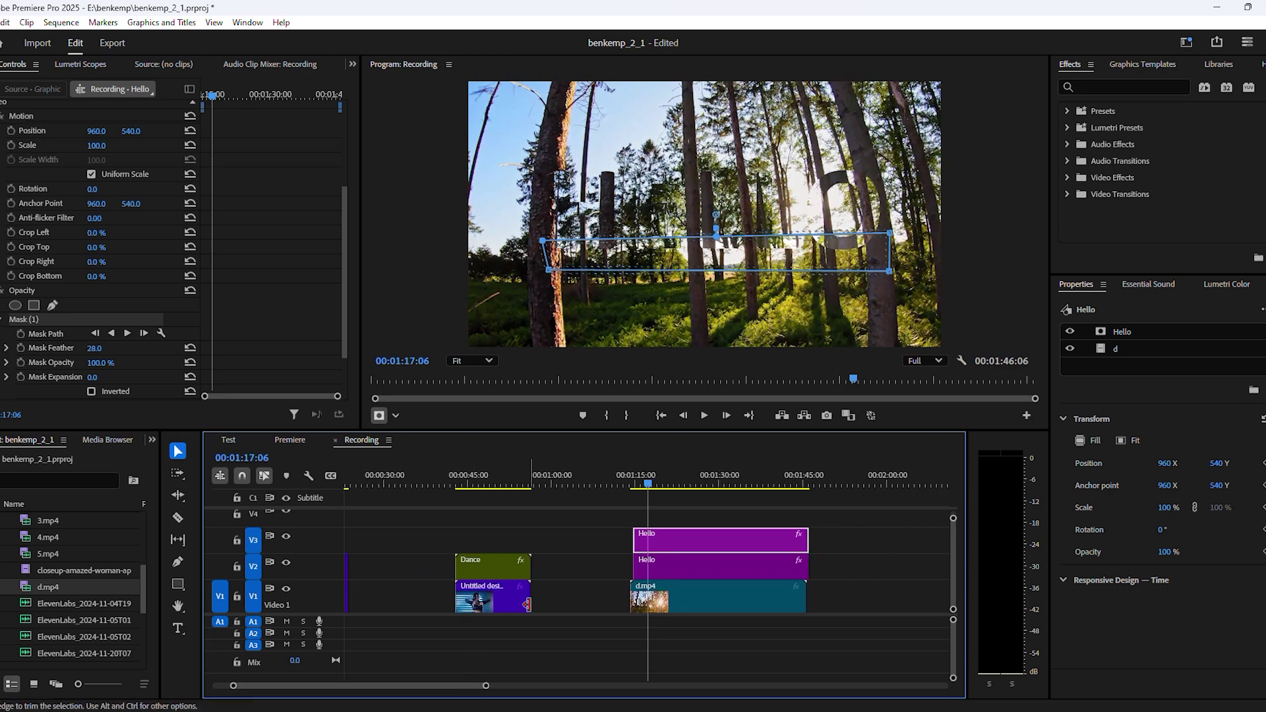
left_click(1226, 284)
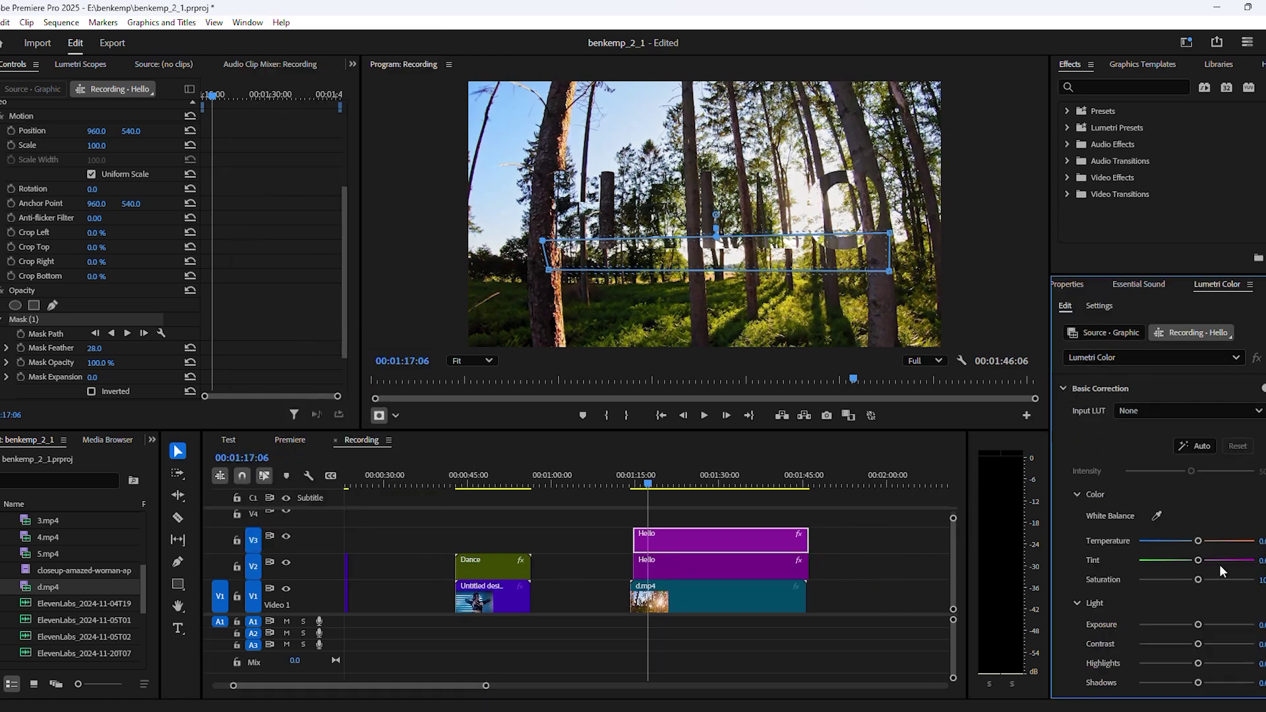
scroll(1193, 619, "down", 1)
left_click_drag(1206, 596, 1211, 600)
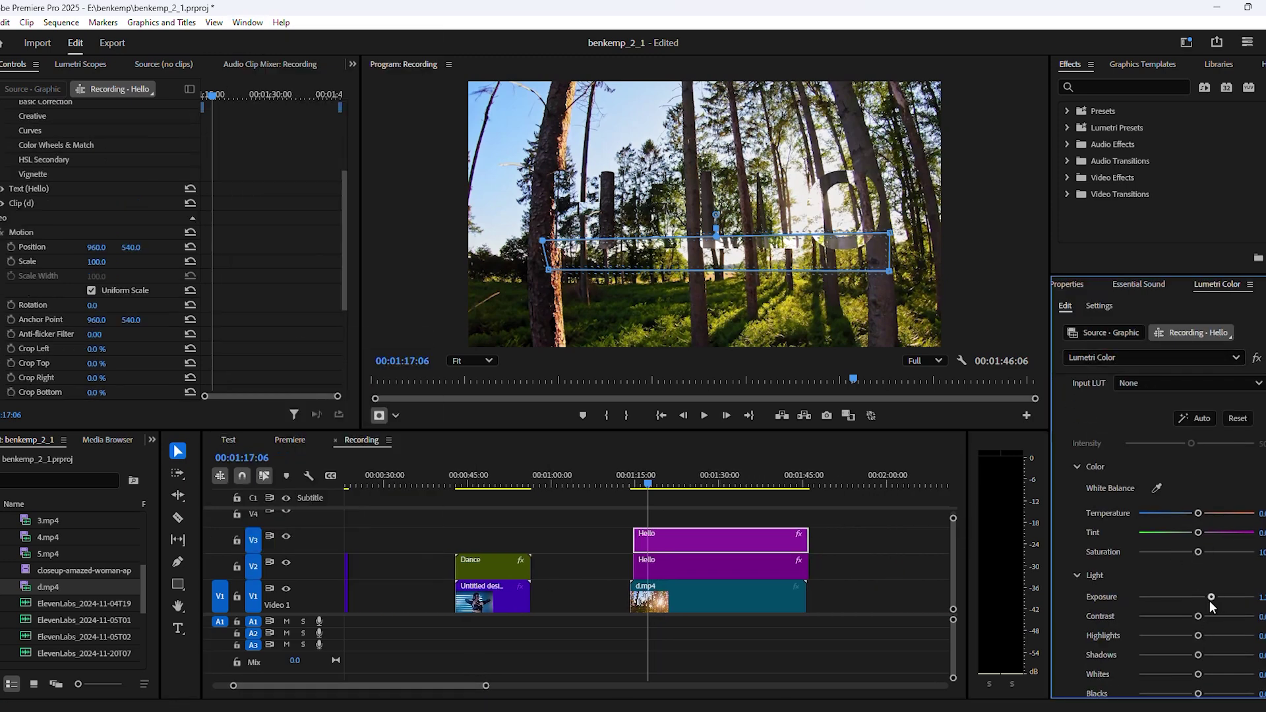
left_click(758, 567)
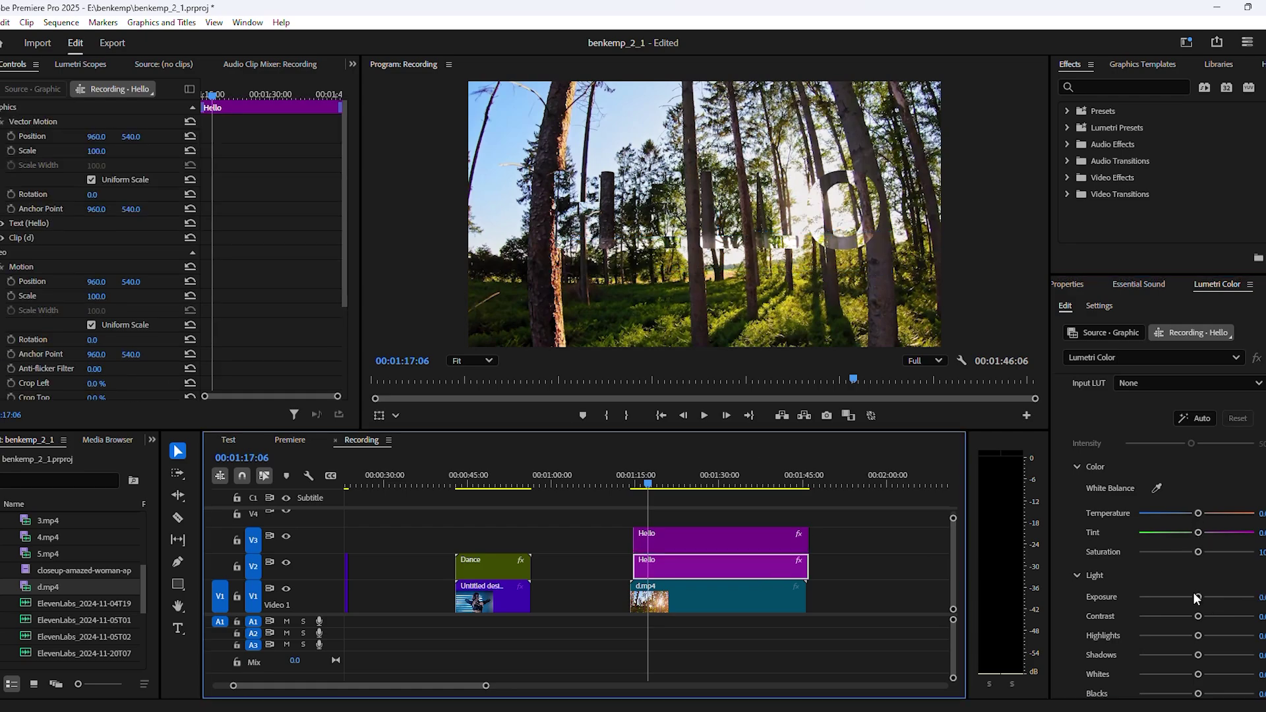
left_click_drag(1193, 593, 1209, 595)
key("space")
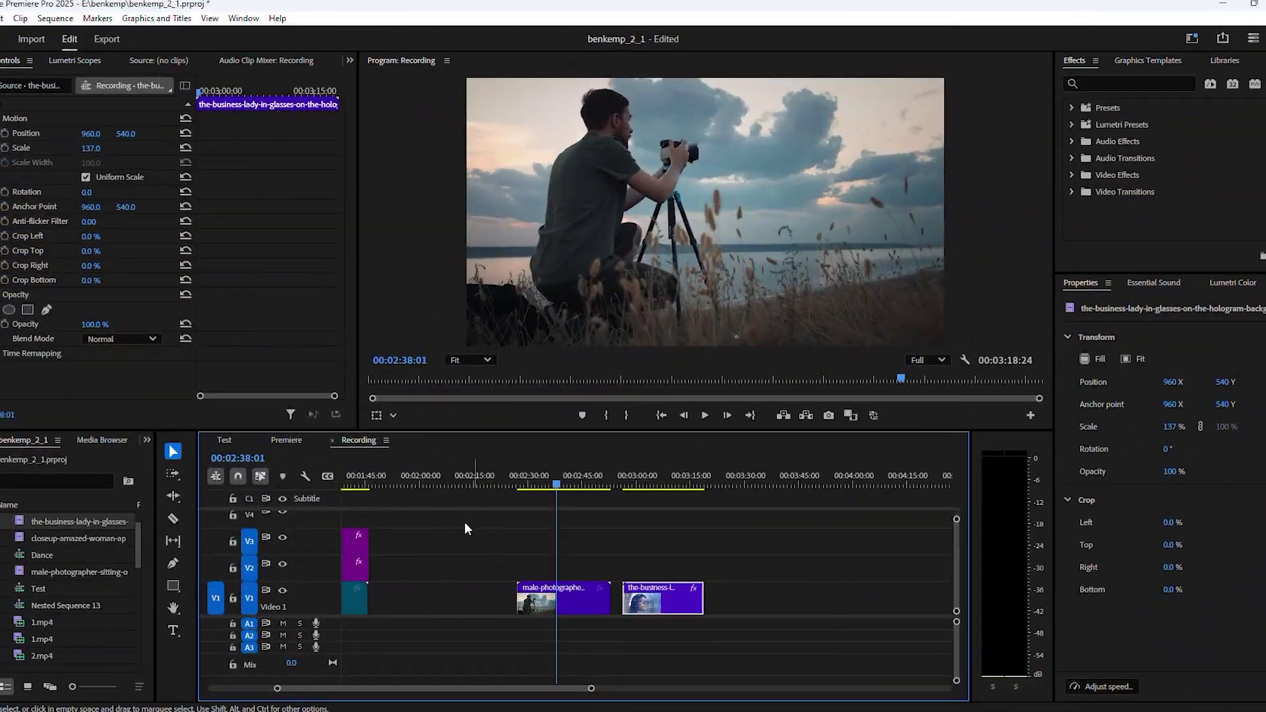
Move the business-lady clip onto V2 directly above the male-photographer clip, aligned to its start.
left_click_drag(557, 480, 539, 507)
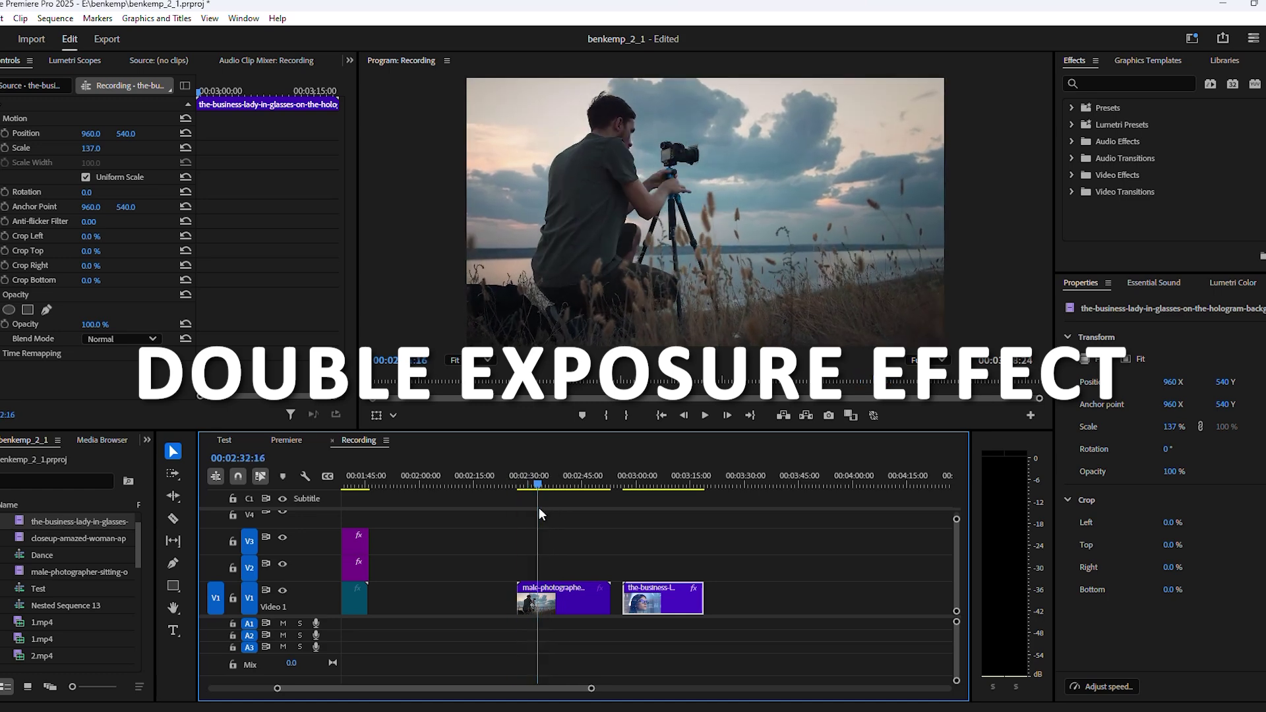
left_click(560, 597)
left_click(643, 582)
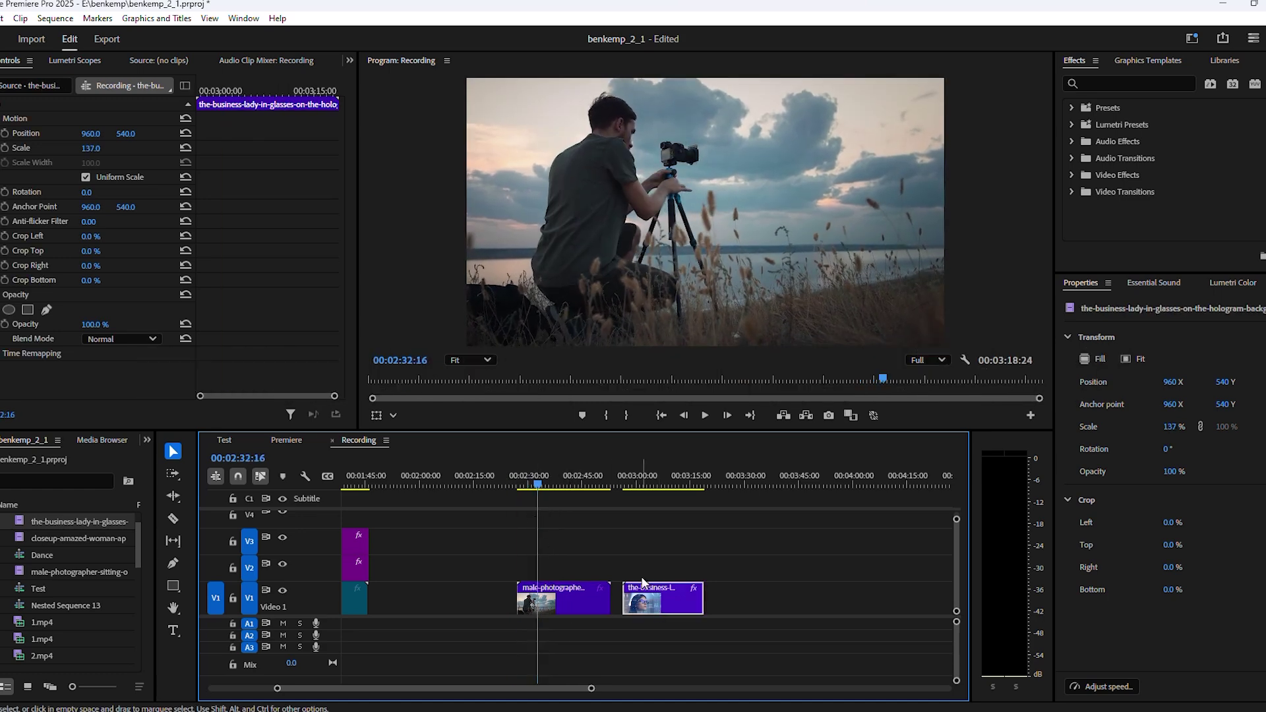
left_click_drag(532, 473, 538, 524)
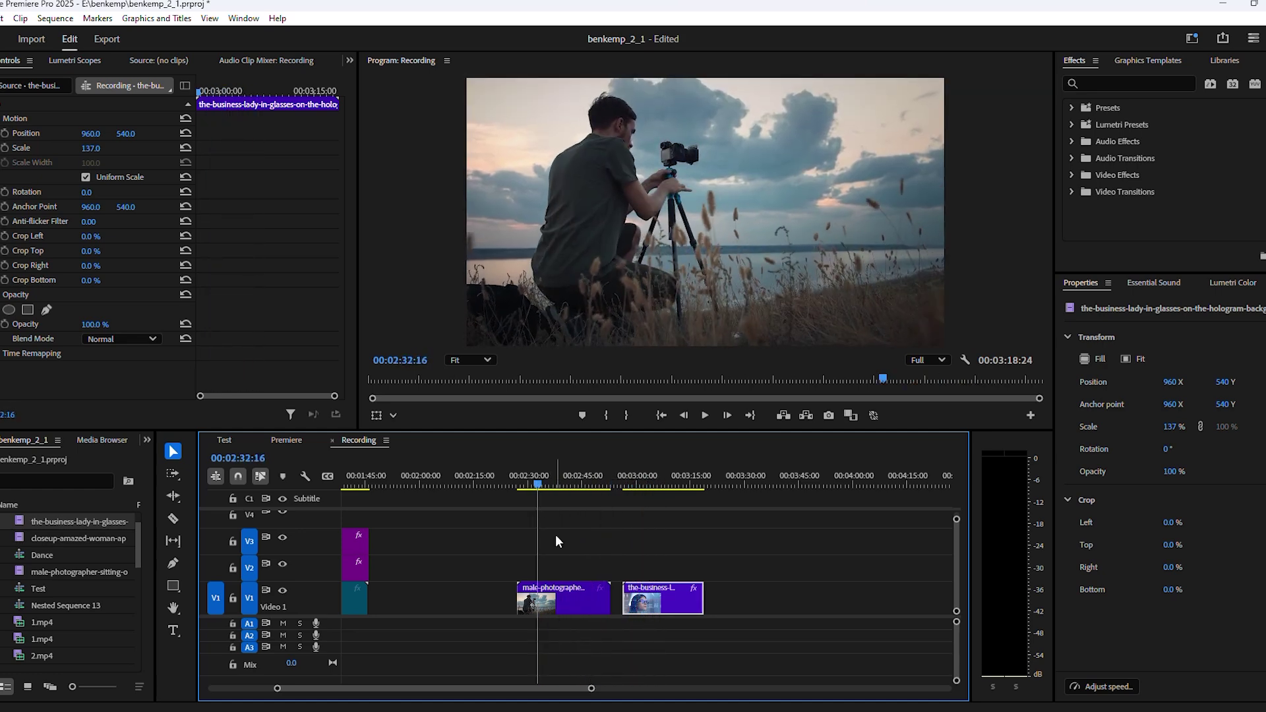
left_click_drag(648, 601, 561, 560)
mouse_move(538, 482)
left_mouse_down()
mouse_move(527, 480)
mouse_move(541, 485)
left_mouse_up()
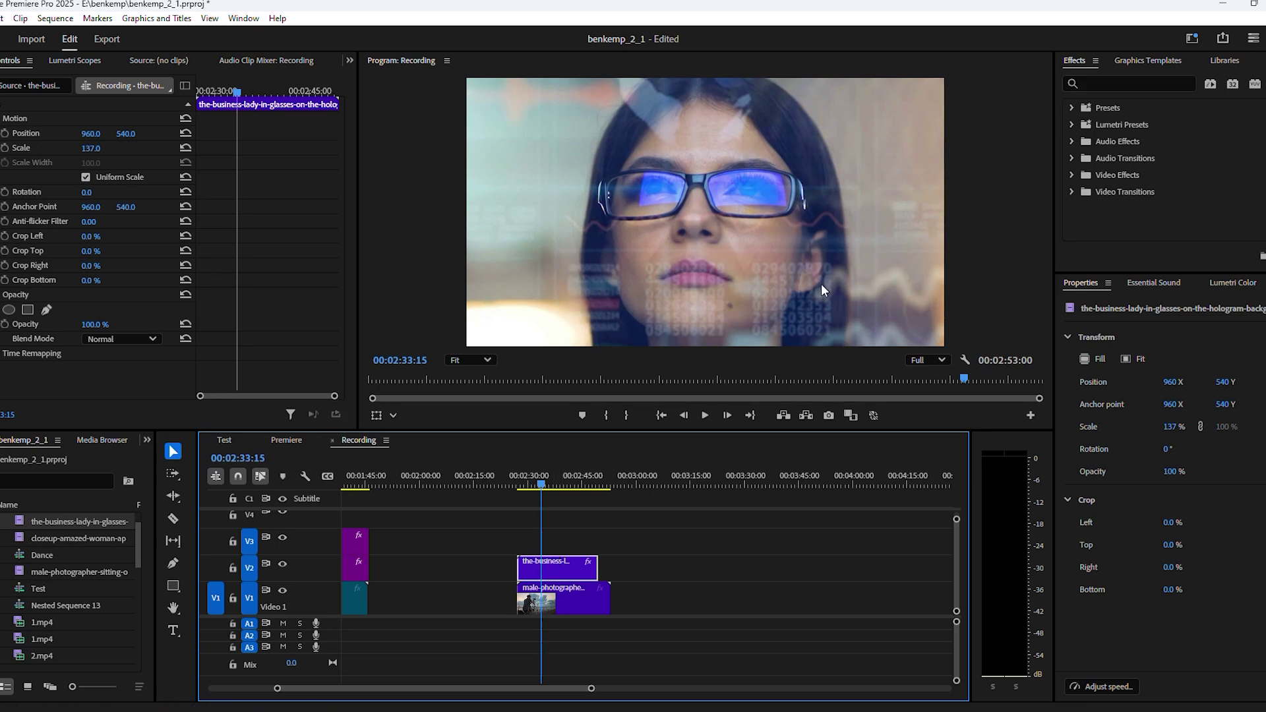
Set the business-lady clip's blend mode to Multiply and its scale to 182.
left_click(112, 339)
left_click(120, 411)
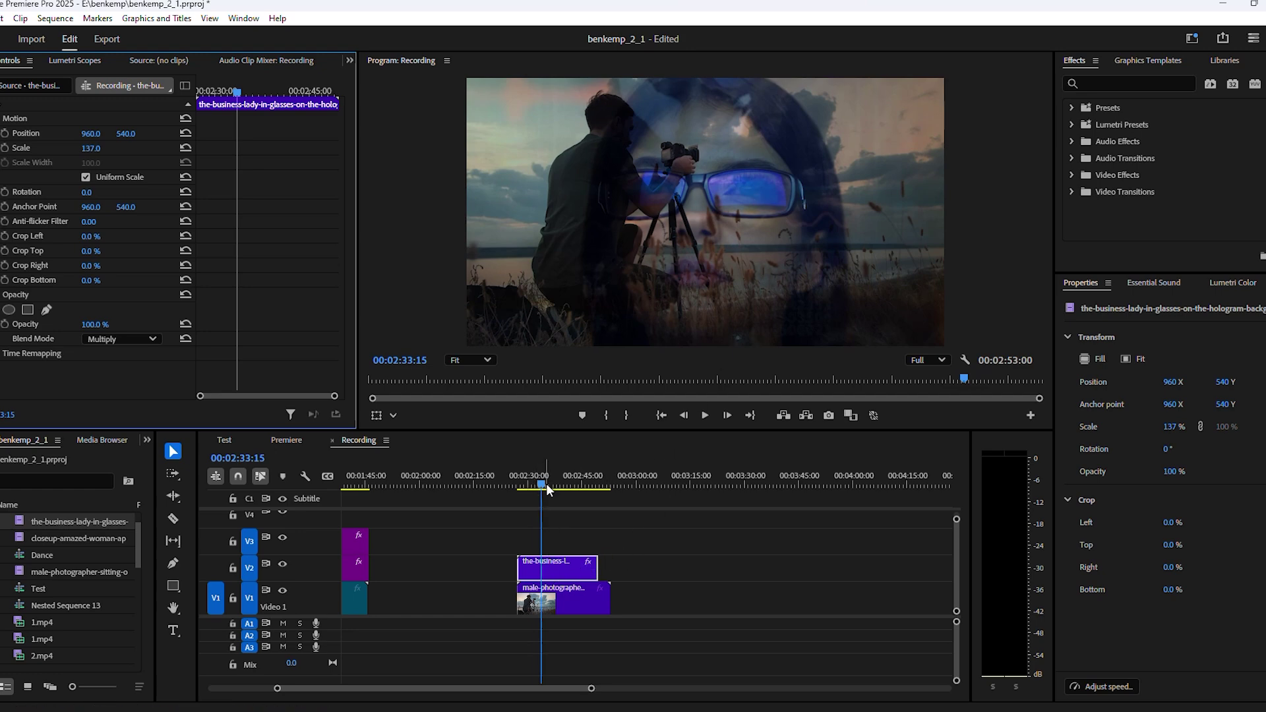
mouse_move(546, 484)
left_mouse_down()
mouse_move(570, 484)
mouse_move(547, 484)
left_mouse_up()
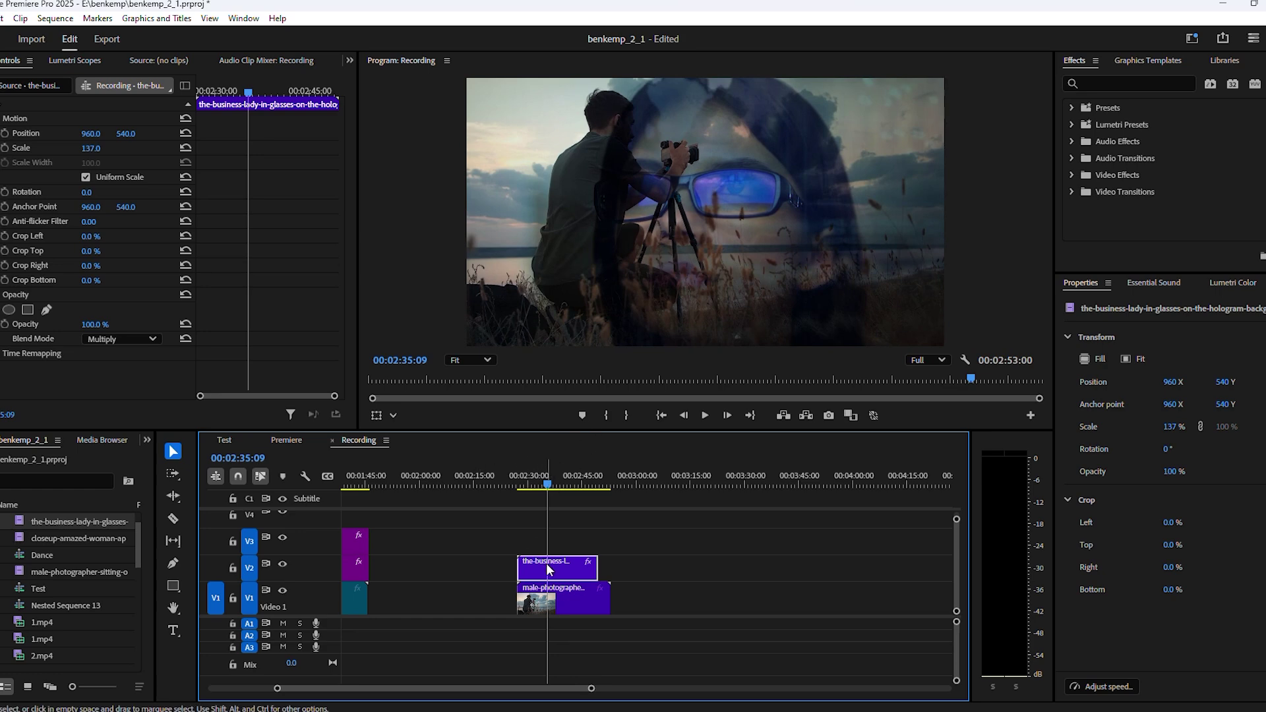
left_click_drag(104, 150, 134, 150)
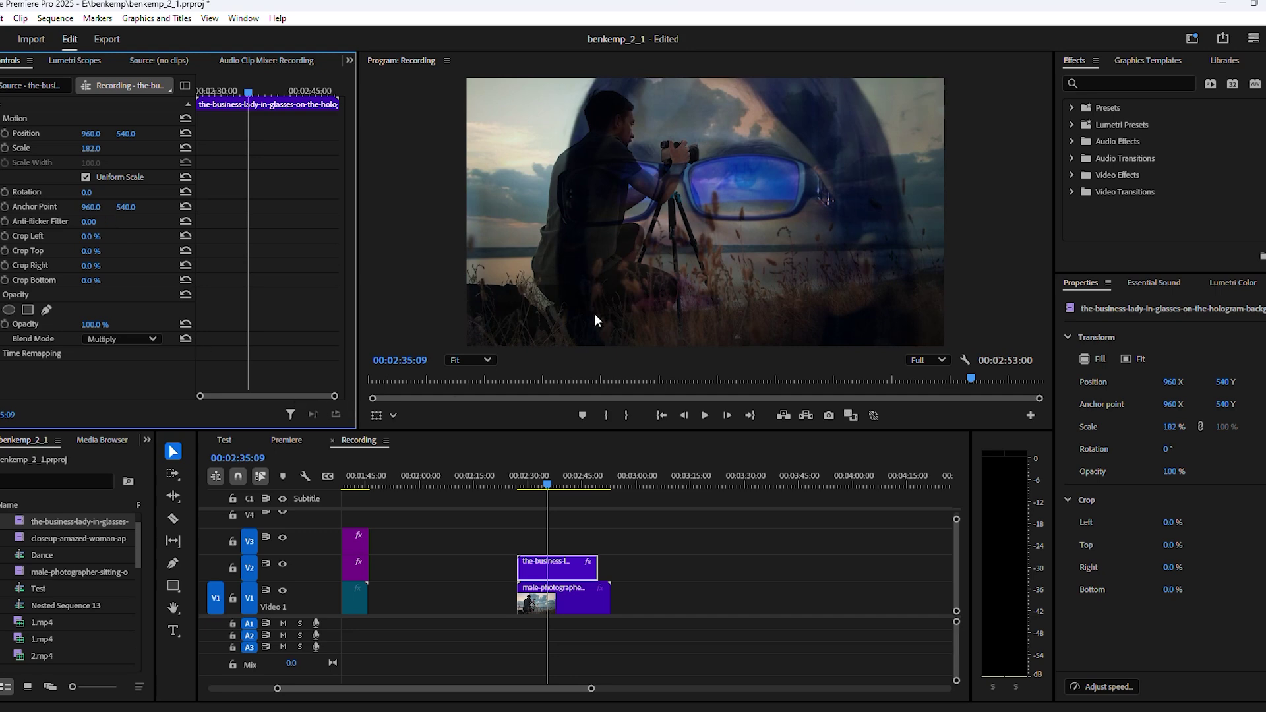
Shape the Lumetri RGB curve of the business-lady clip into a steep S for more contrast and preview the double exposure.
left_click(230, 20)
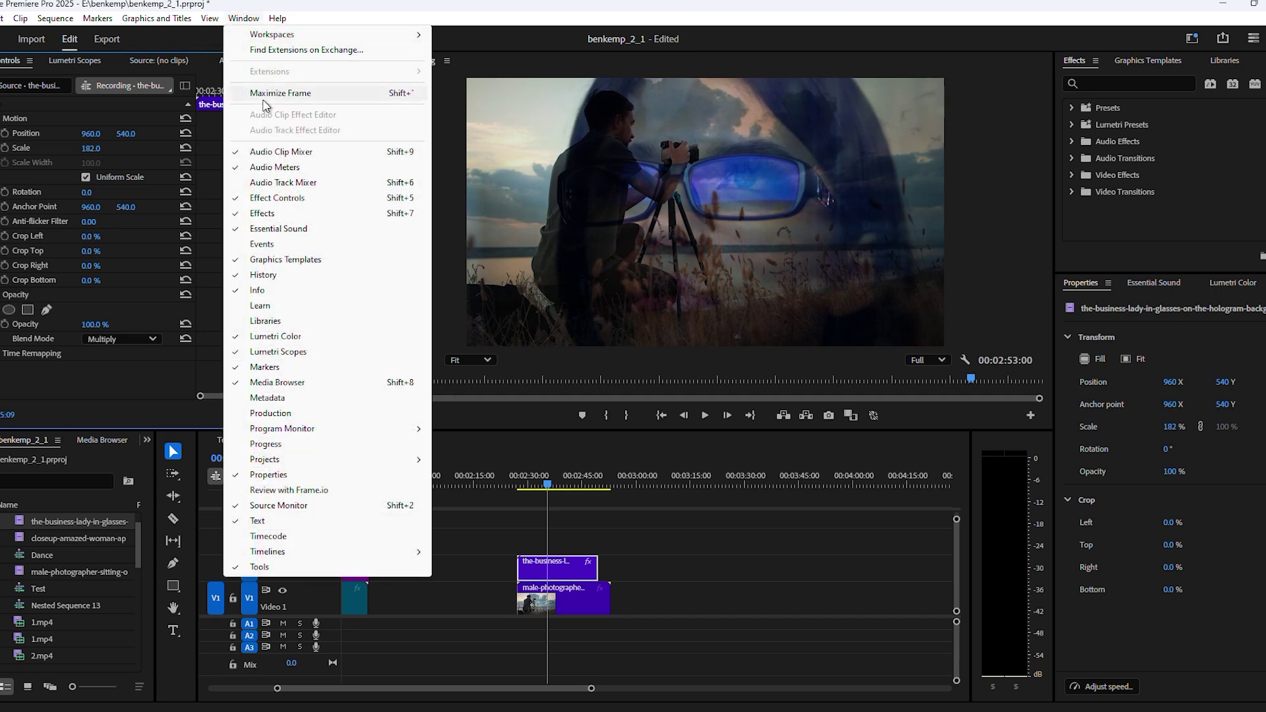
left_click(310, 340)
scroll(1161, 527, "down", 1)
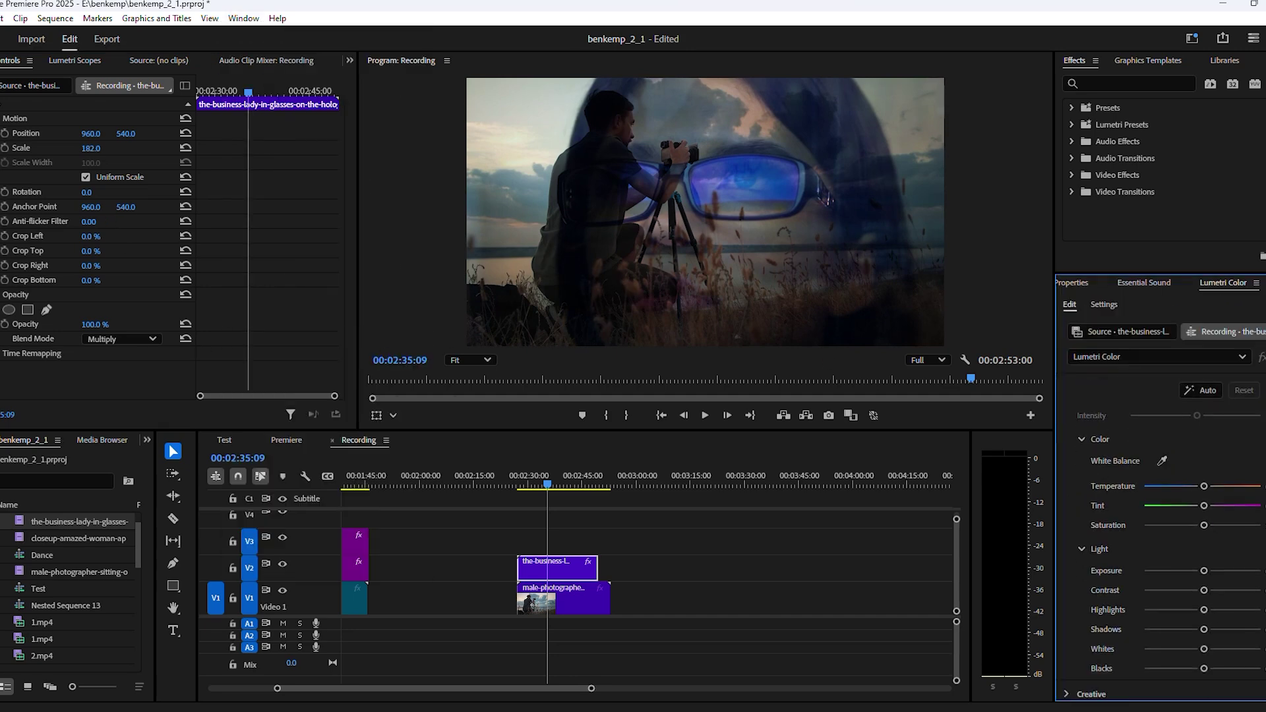
left_click(1087, 437)
left_click(1082, 466)
left_click(1072, 520)
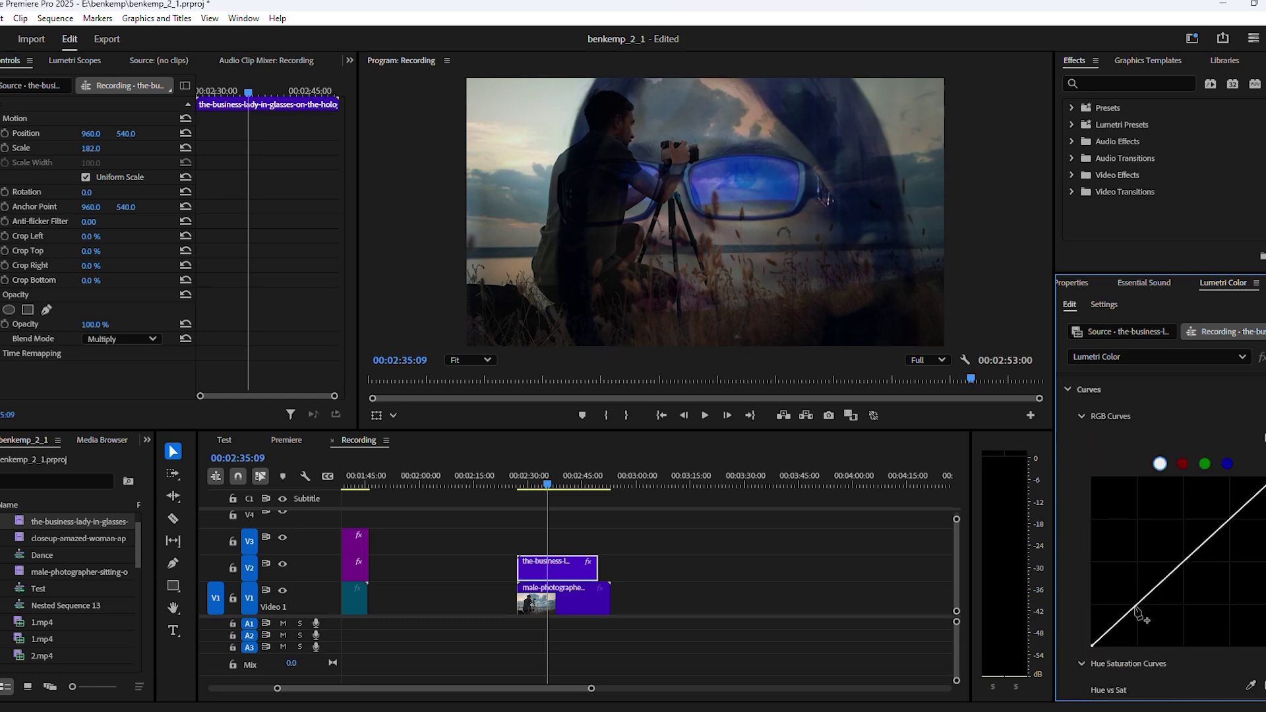
left_click_drag(1137, 613, 1141, 639)
left_click_drag(1248, 535, 1216, 491)
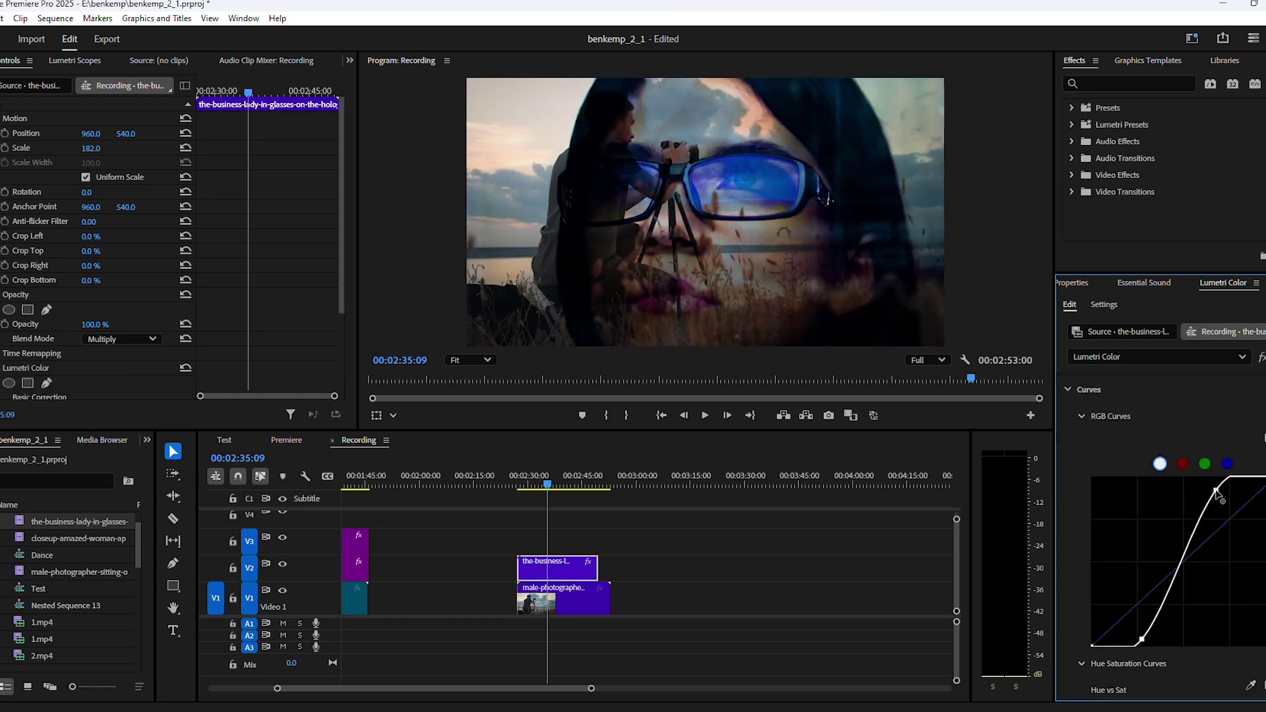
left_click(521, 483)
key("space")
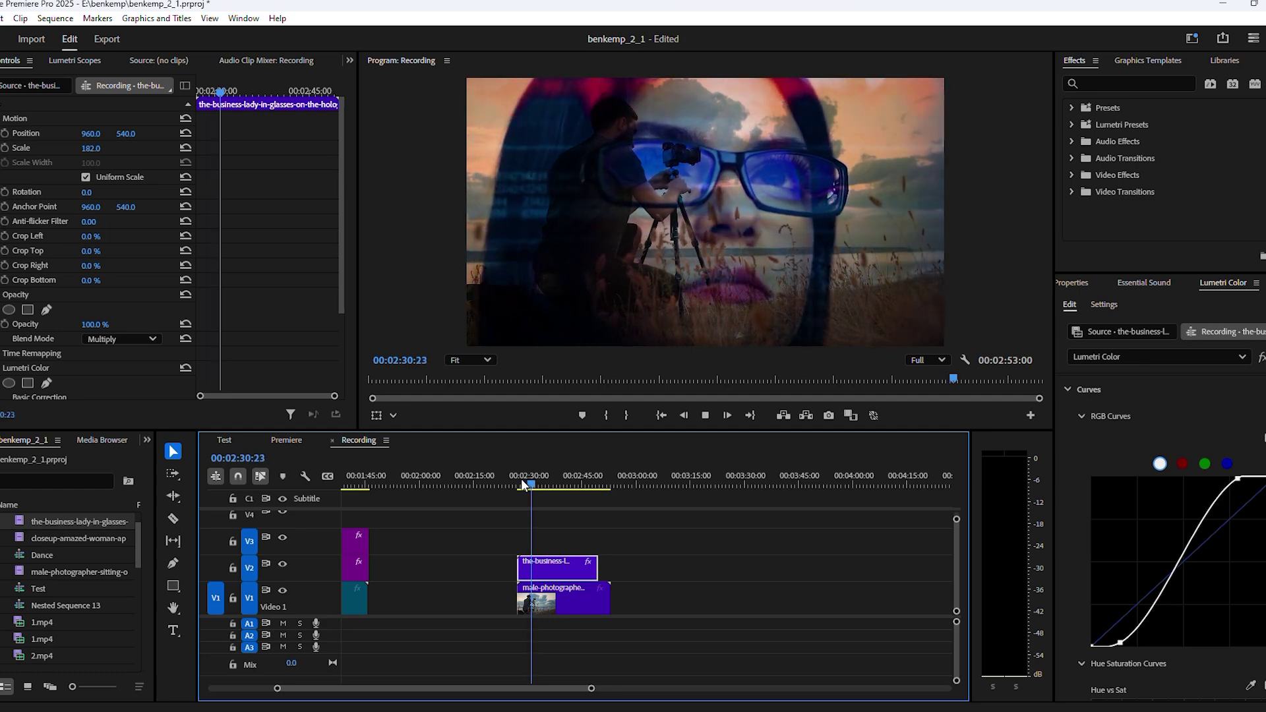
key("space")
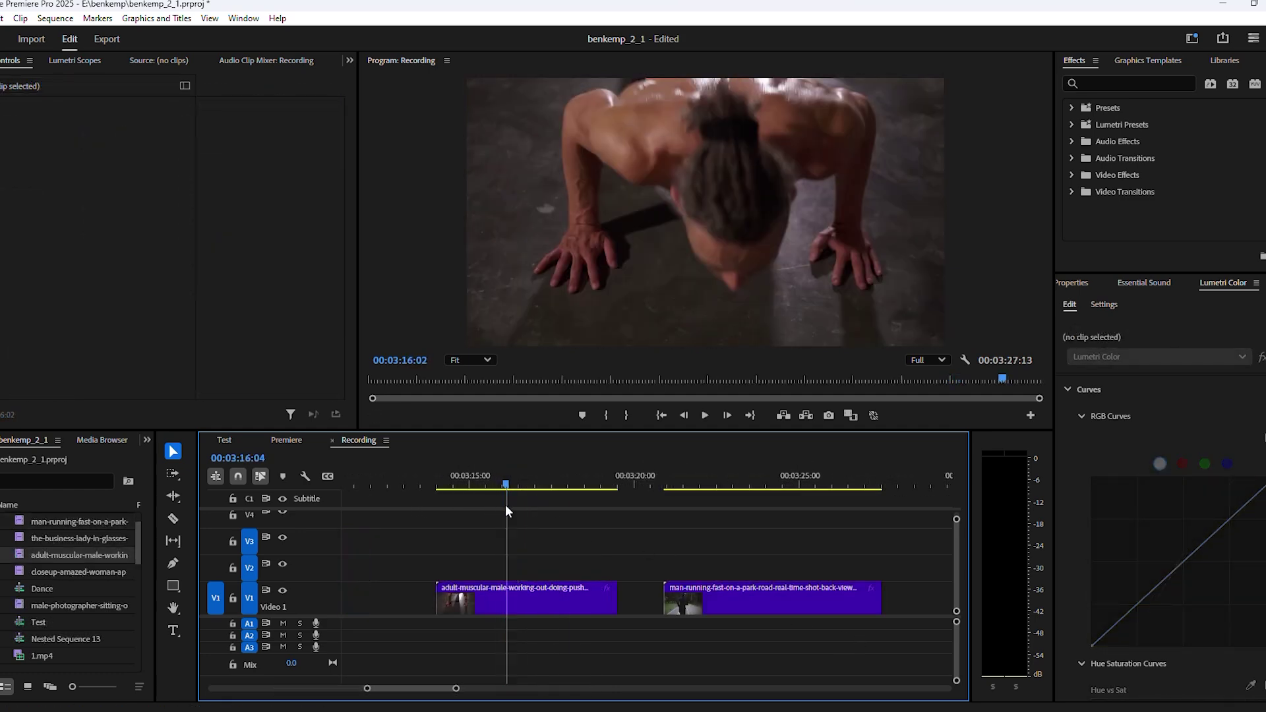
Move the push-up clip to V2, slide the running clip on V1 earlier to overlap its end, and place the playhead at the overlap's start.
left_click_drag(505, 505, 567, 552)
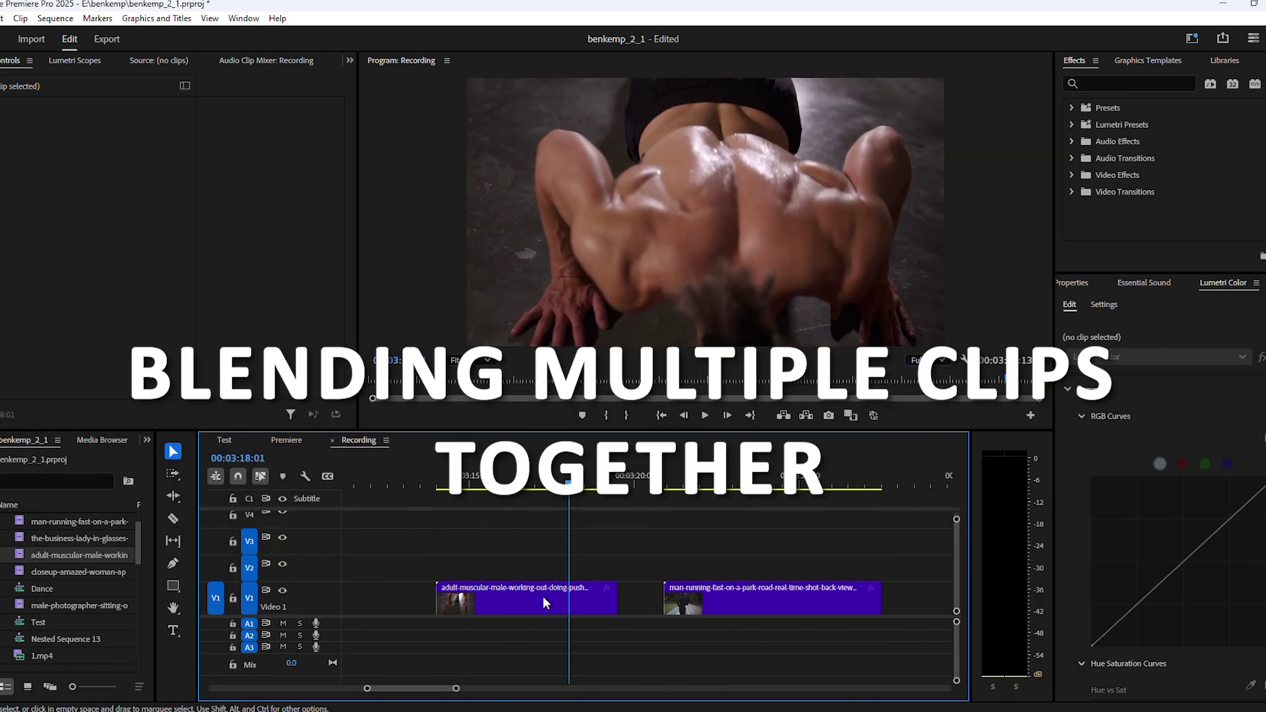
left_click_drag(544, 602, 545, 571)
left_click_drag(684, 603, 622, 604)
left_click_drag(585, 488, 591, 513)
left_click(599, 569)
key("=")
scroll(613, 535, "up", 1)
key("space")
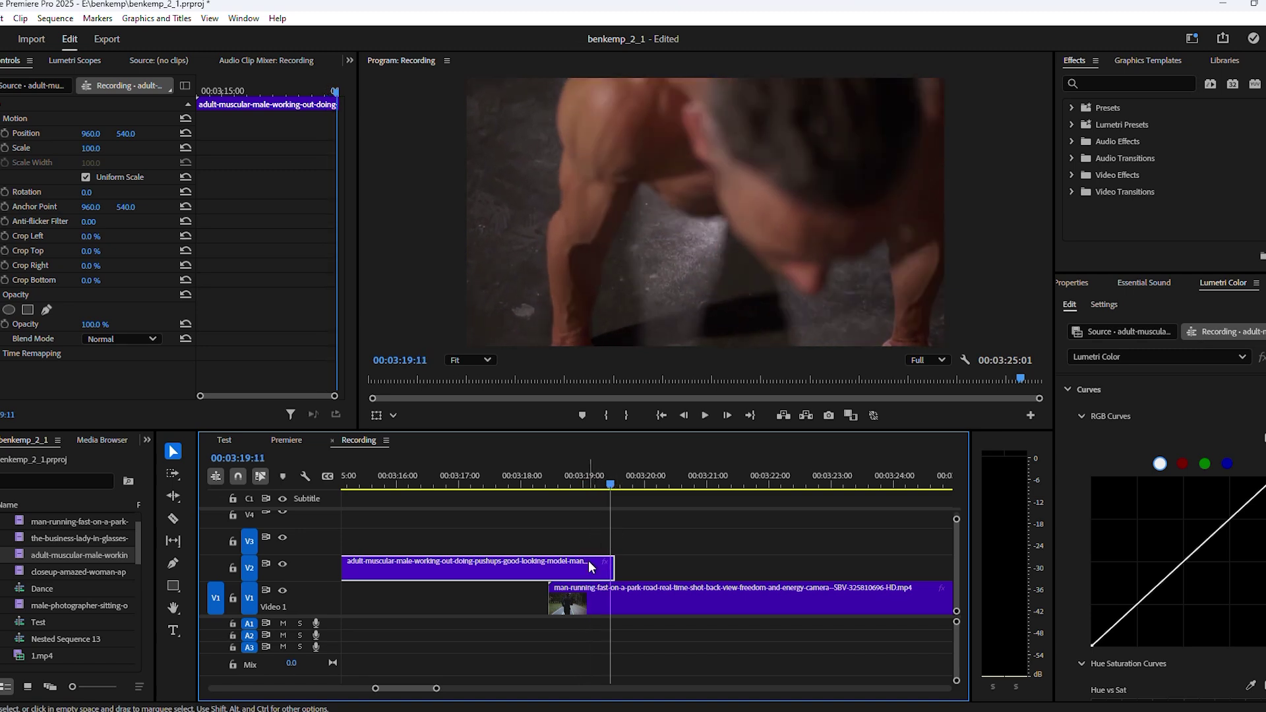
left_click_drag(545, 486, 550, 488)
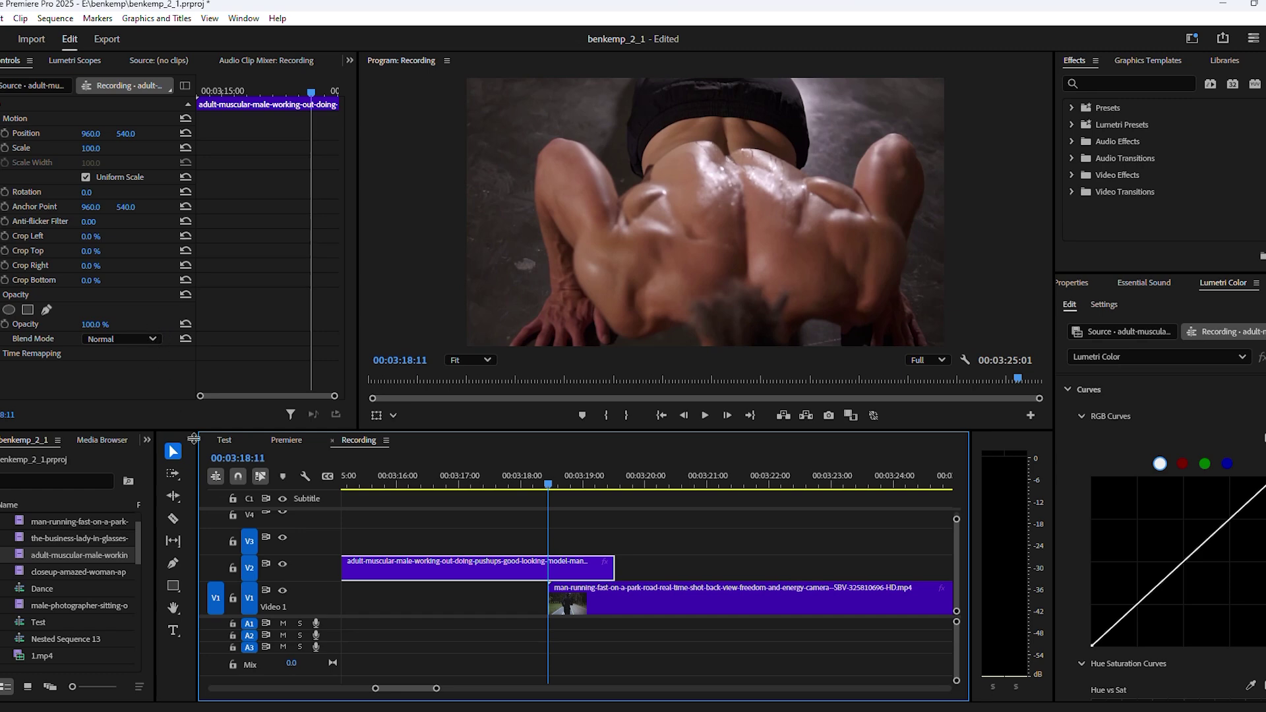
Create a white 1920 × 1080, 25 fps color matte and place it on V3 over the overlap, trimmed to the overlap's length.
right_click(125, 652)
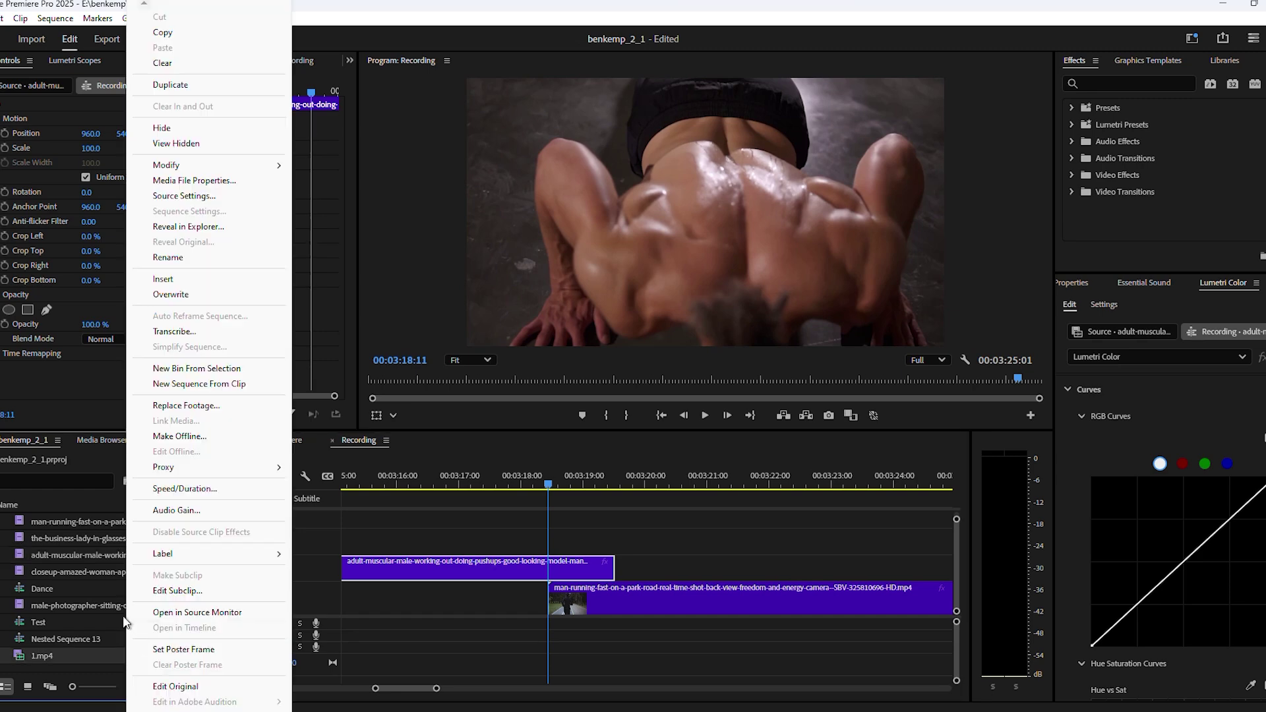
right_click(2, 515)
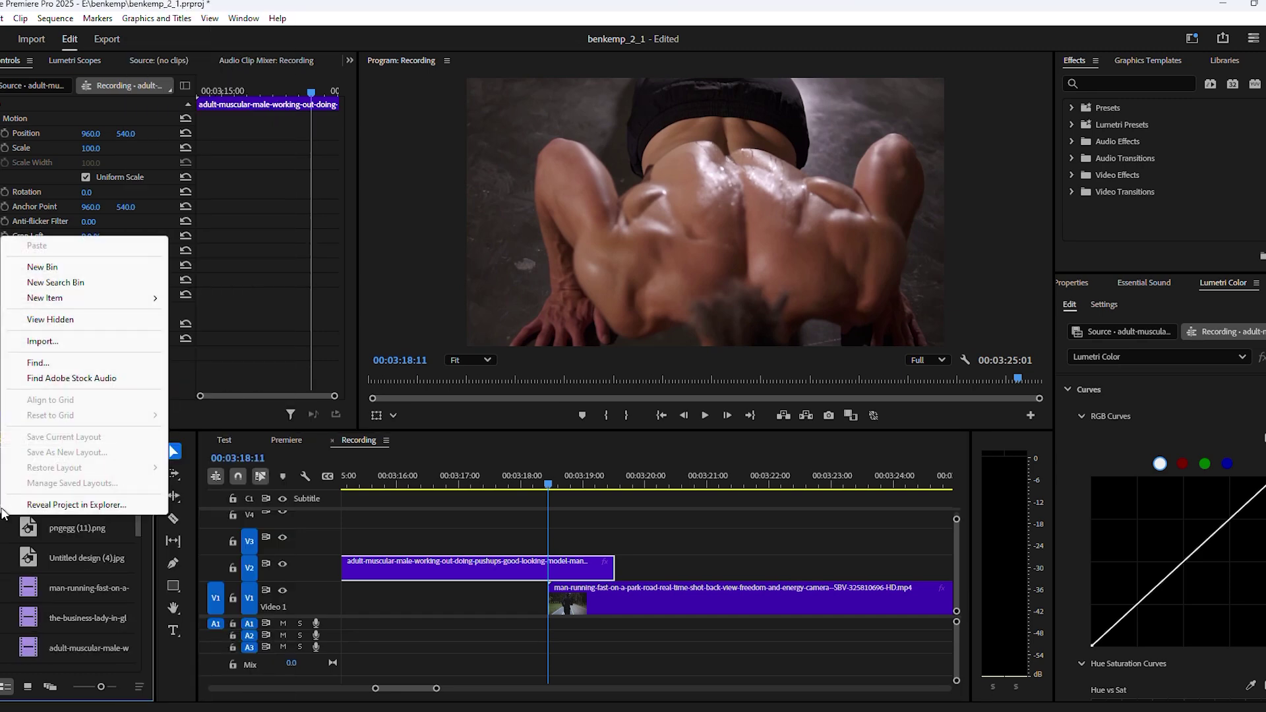
mouse_move(56, 298)
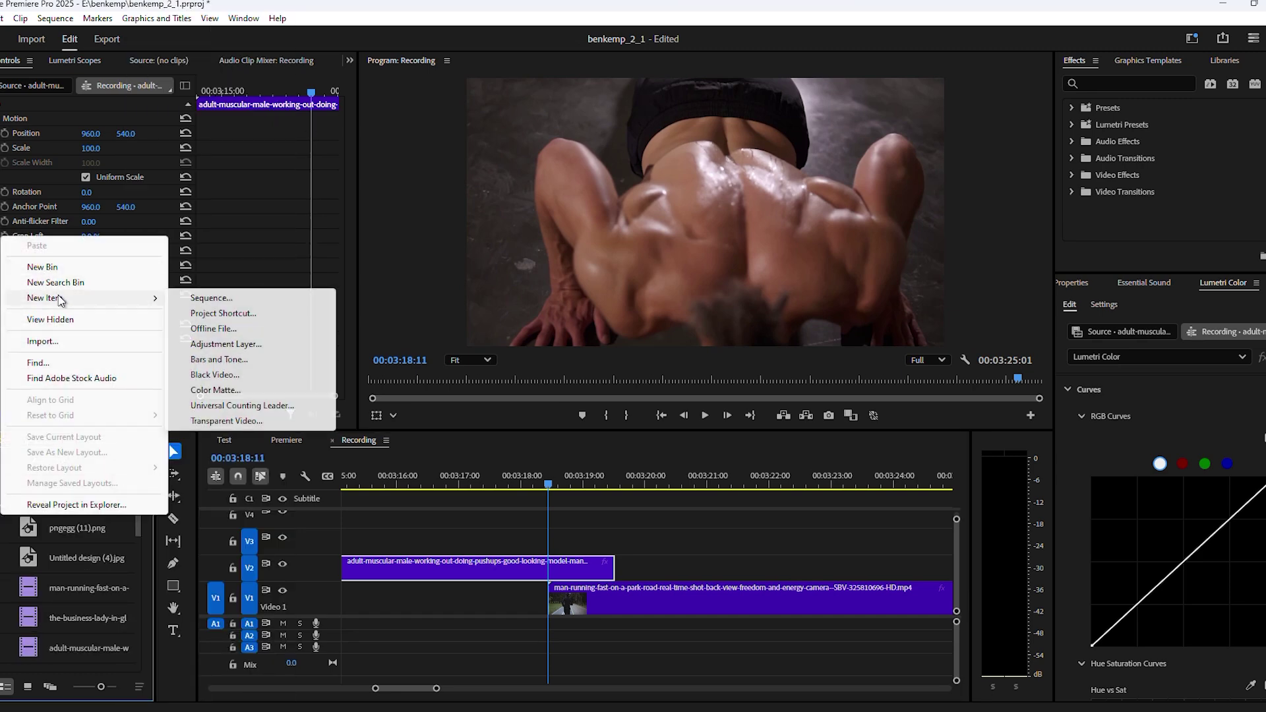
left_click(218, 391)
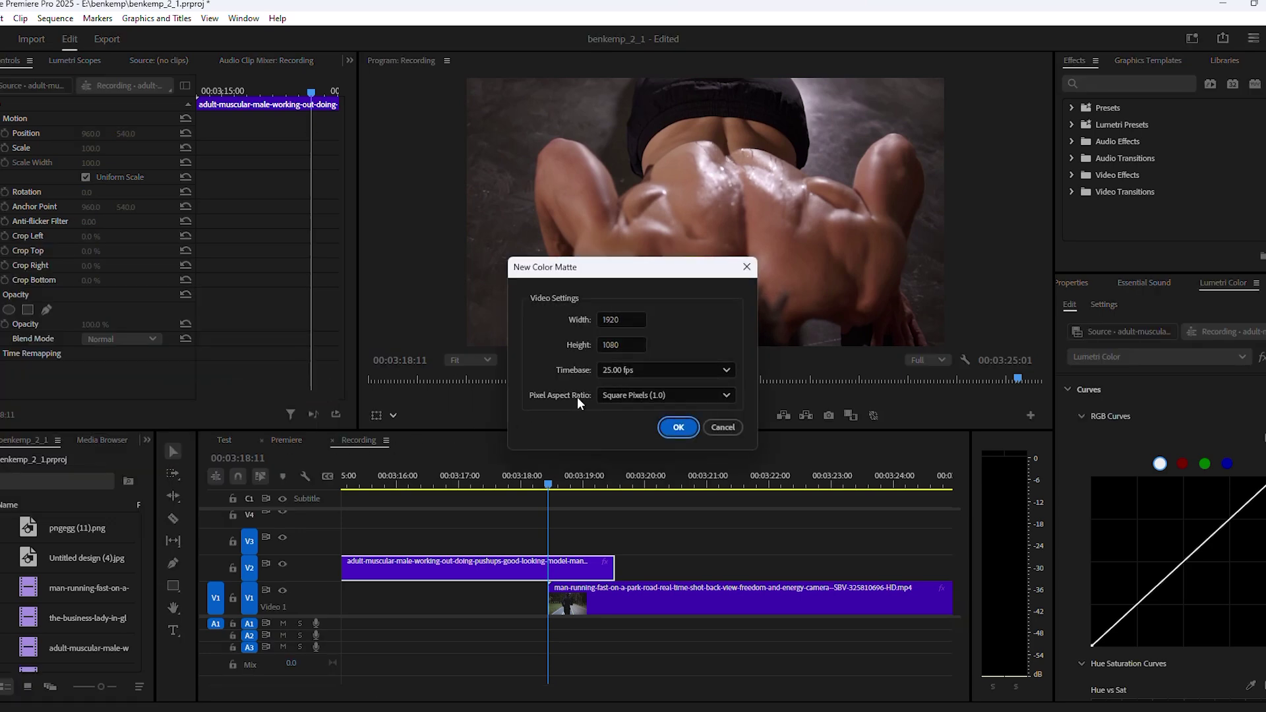
left_click(675, 426)
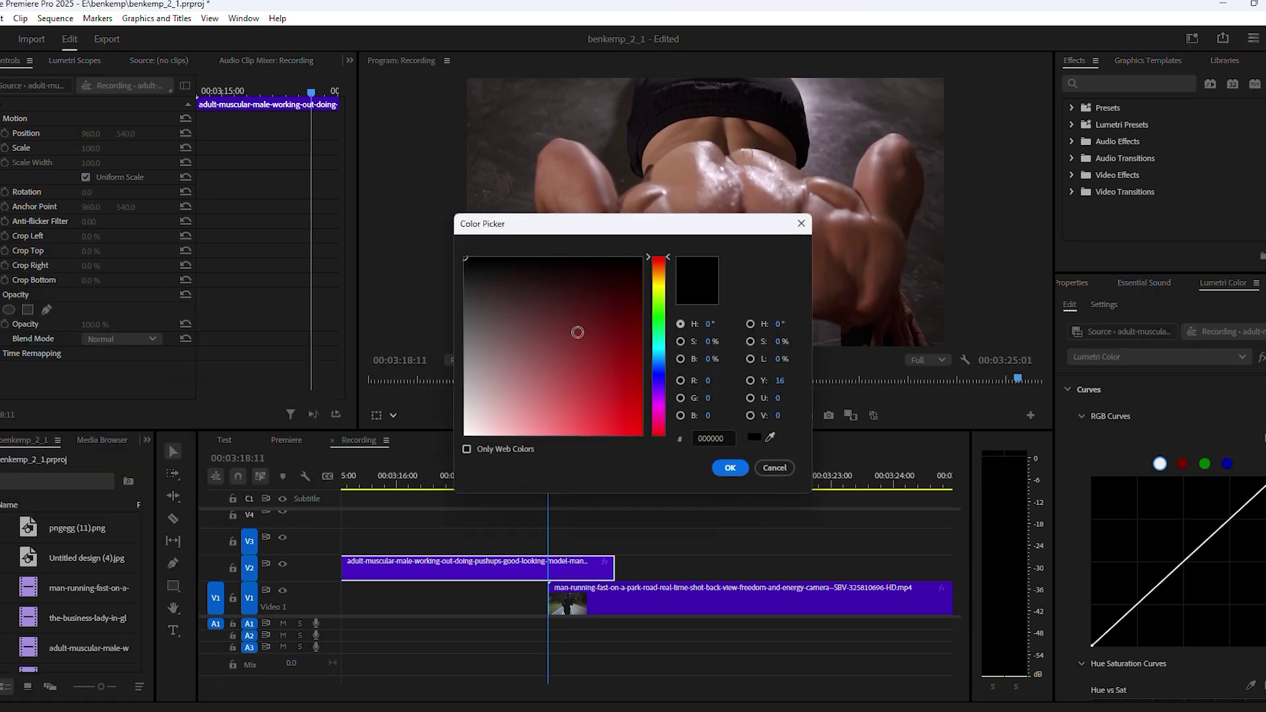
left_click(732, 468)
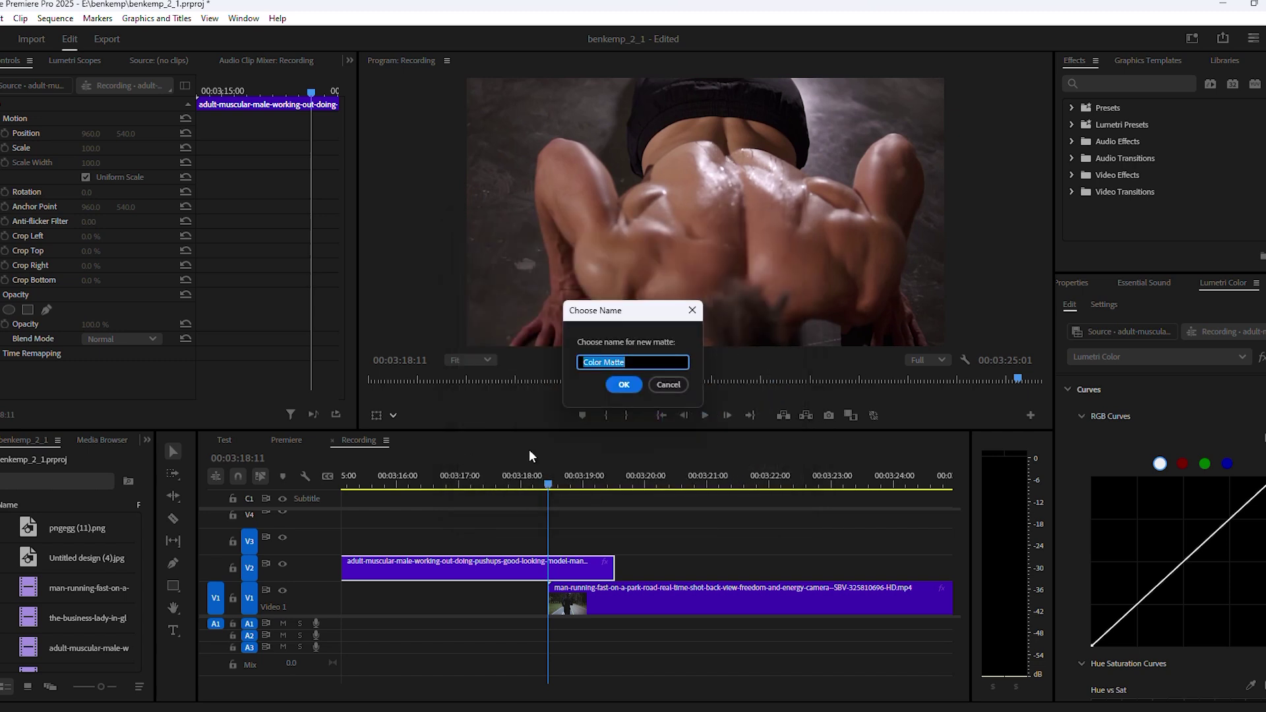
left_click(616, 388)
left_click_drag(55, 528, 599, 552)
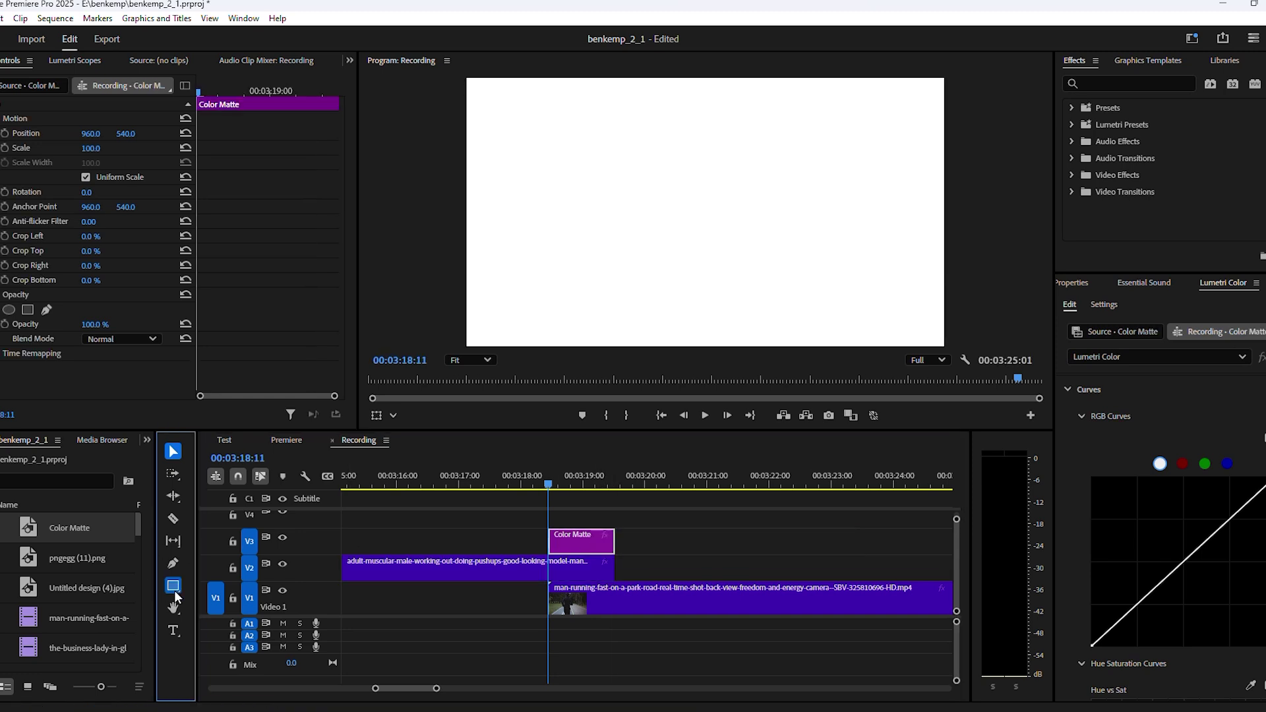
Draw a large circle over the white matte with the Ellipse tool and move it to the middle of the frame.
left_click_drag(172, 586, 218, 600)
left_click_drag(601, 141, 801, 302)
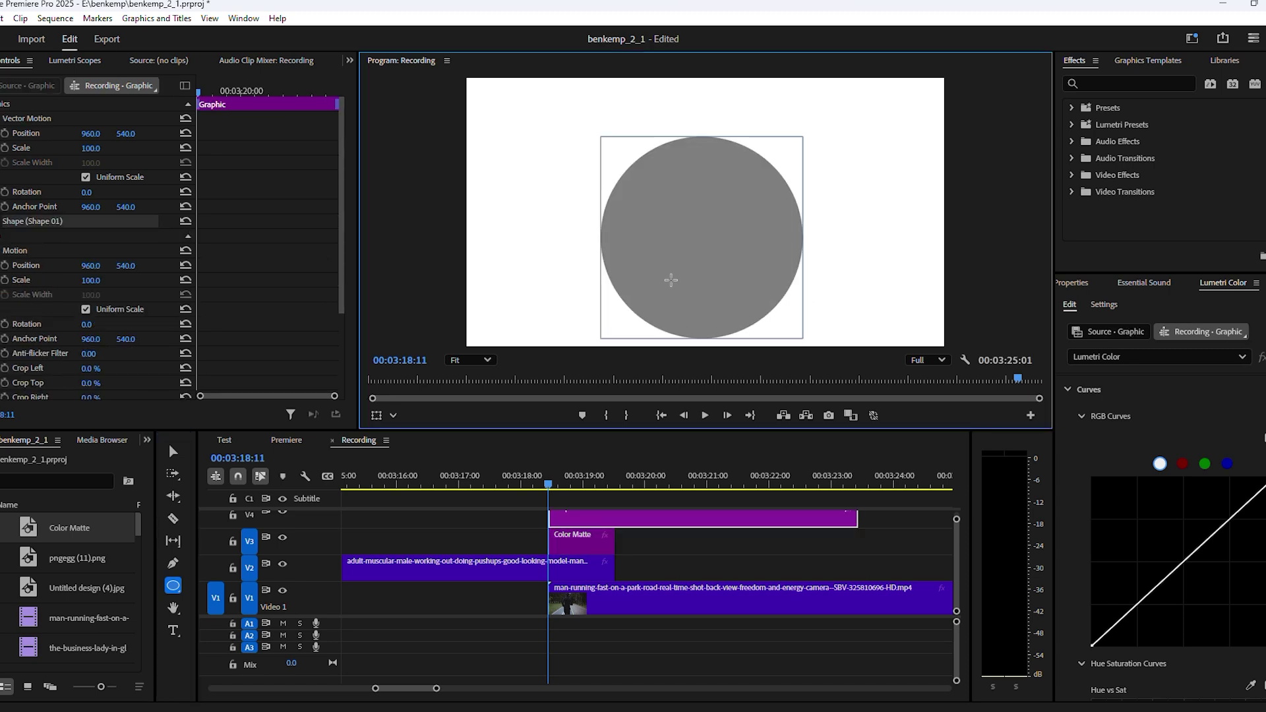
left_click(173, 451)
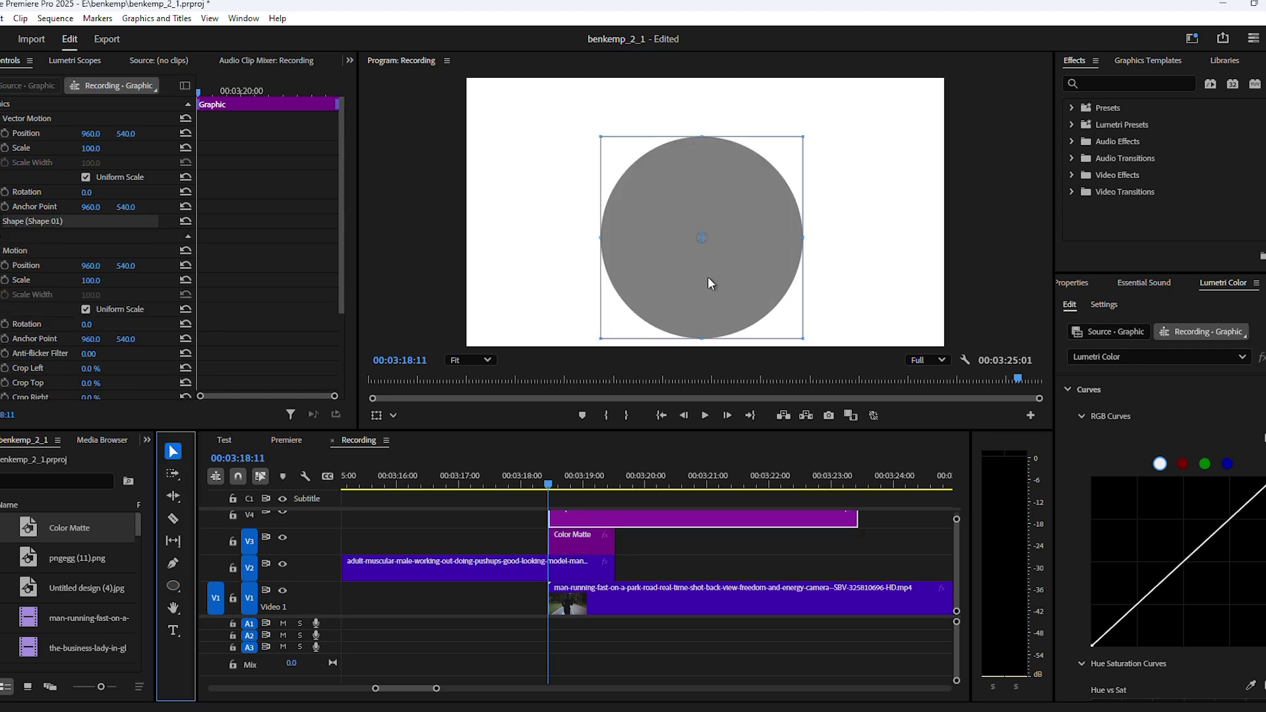
left_click_drag(709, 282, 711, 250)
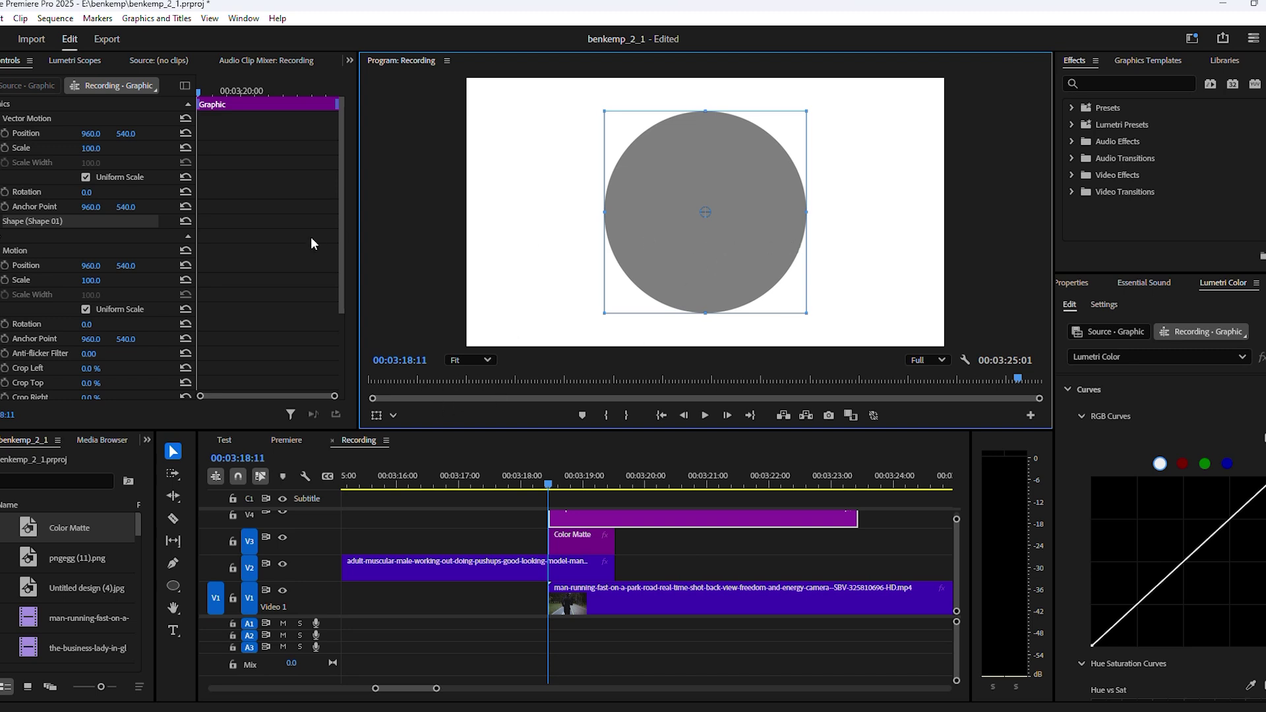
Set the circle's fill color to black (000000) and deselect the shape.
left_click(2, 221)
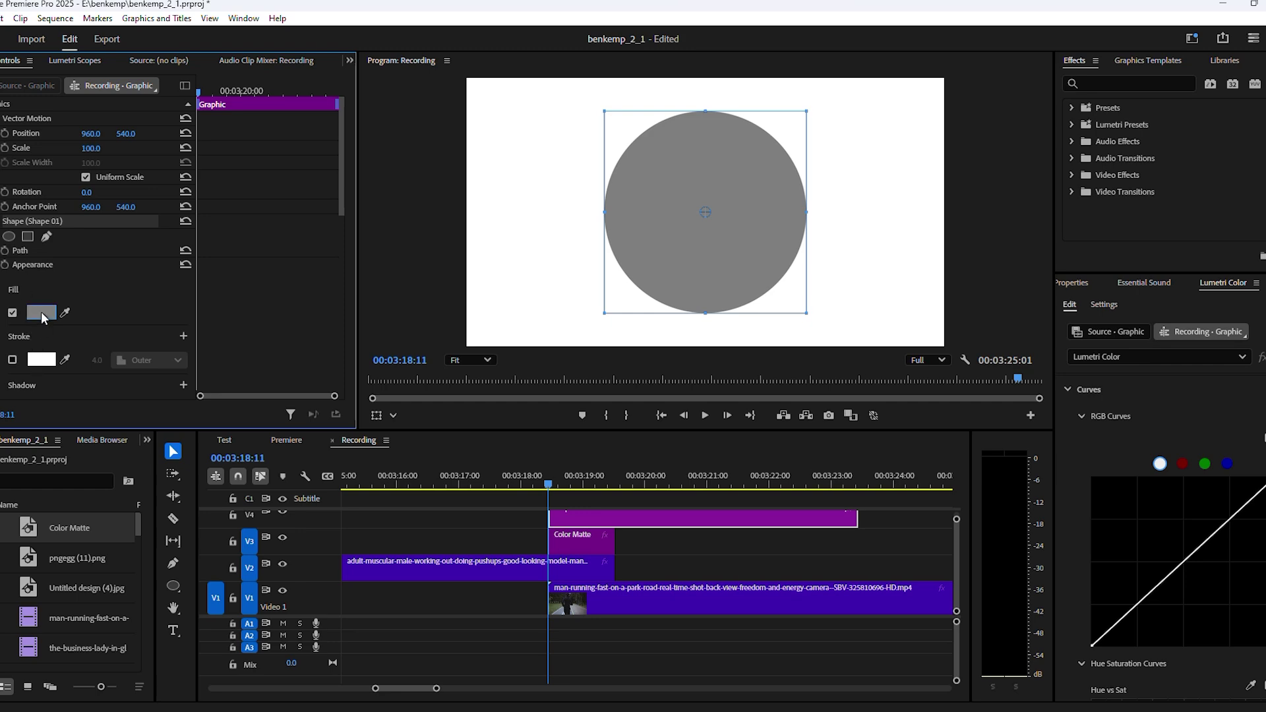
left_click(43, 315)
left_click_drag(517, 305, 465, 231)
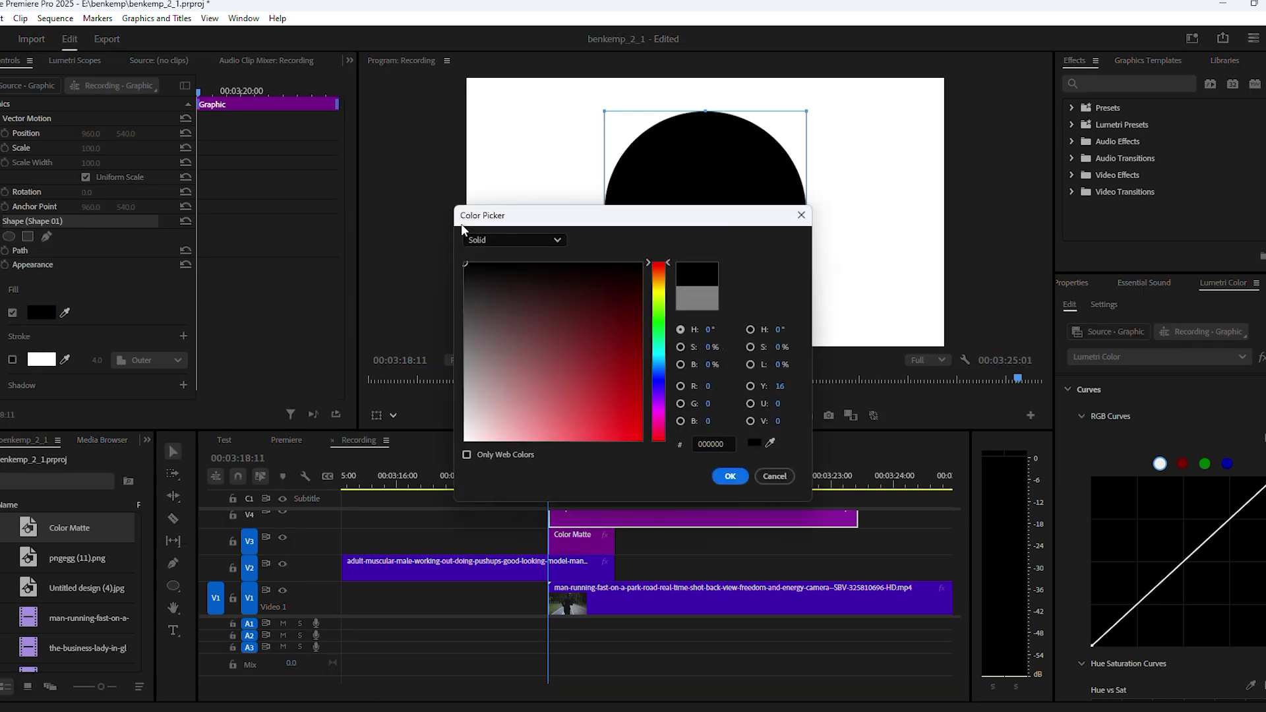
left_click(730, 475)
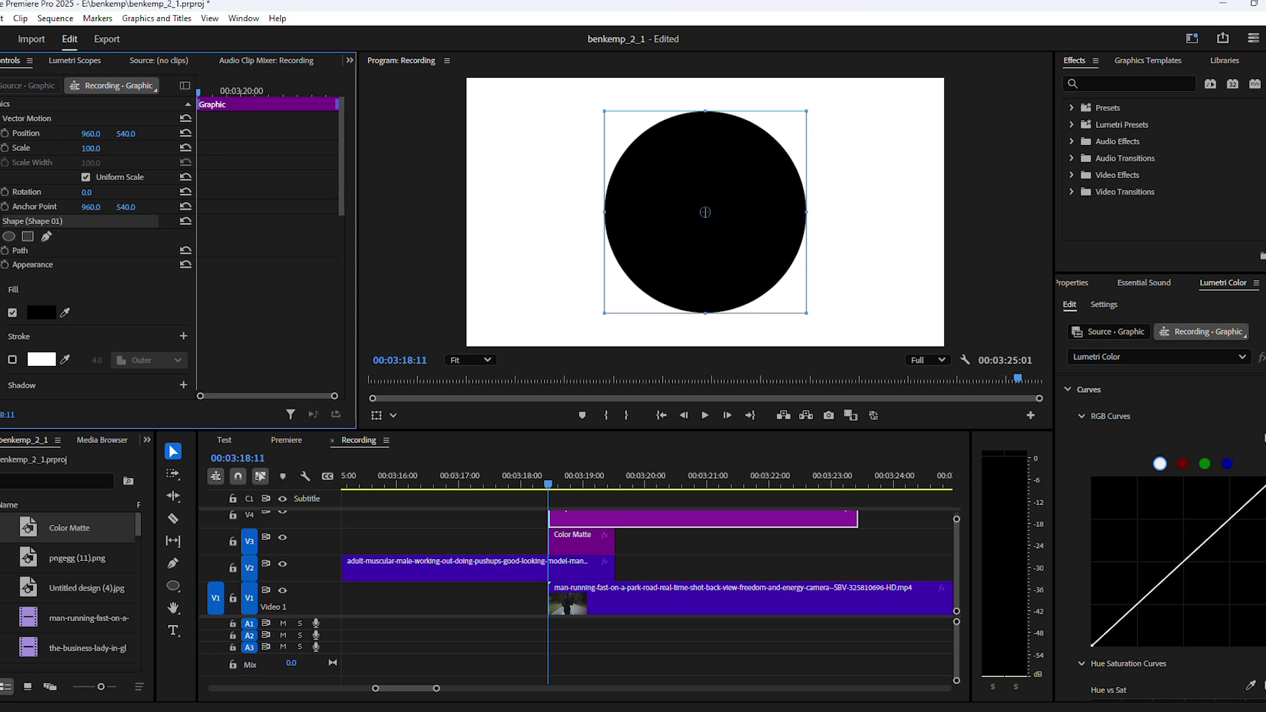
key("Escape")
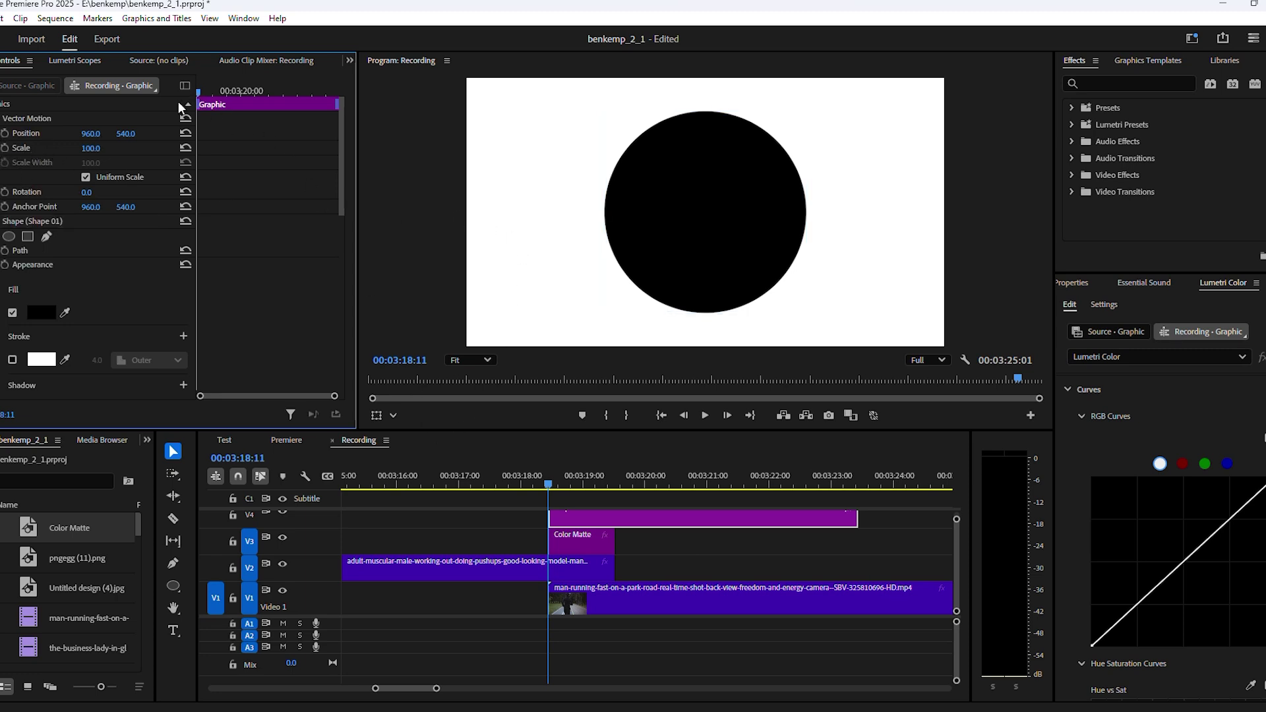
Trim the circle graphic to the overlap and keyframe its Vector Motion scale at 0 at the overlap's start.
left_click(4, 148)
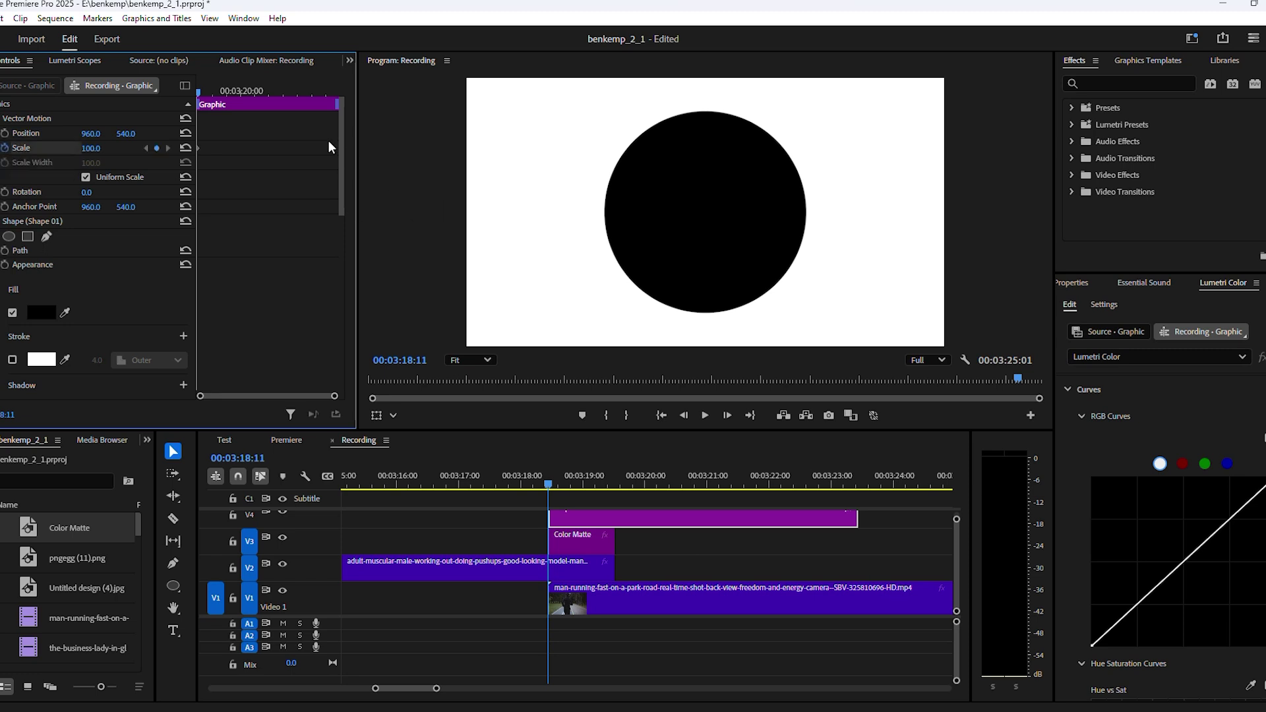
scroll(659, 527, "up", 2)
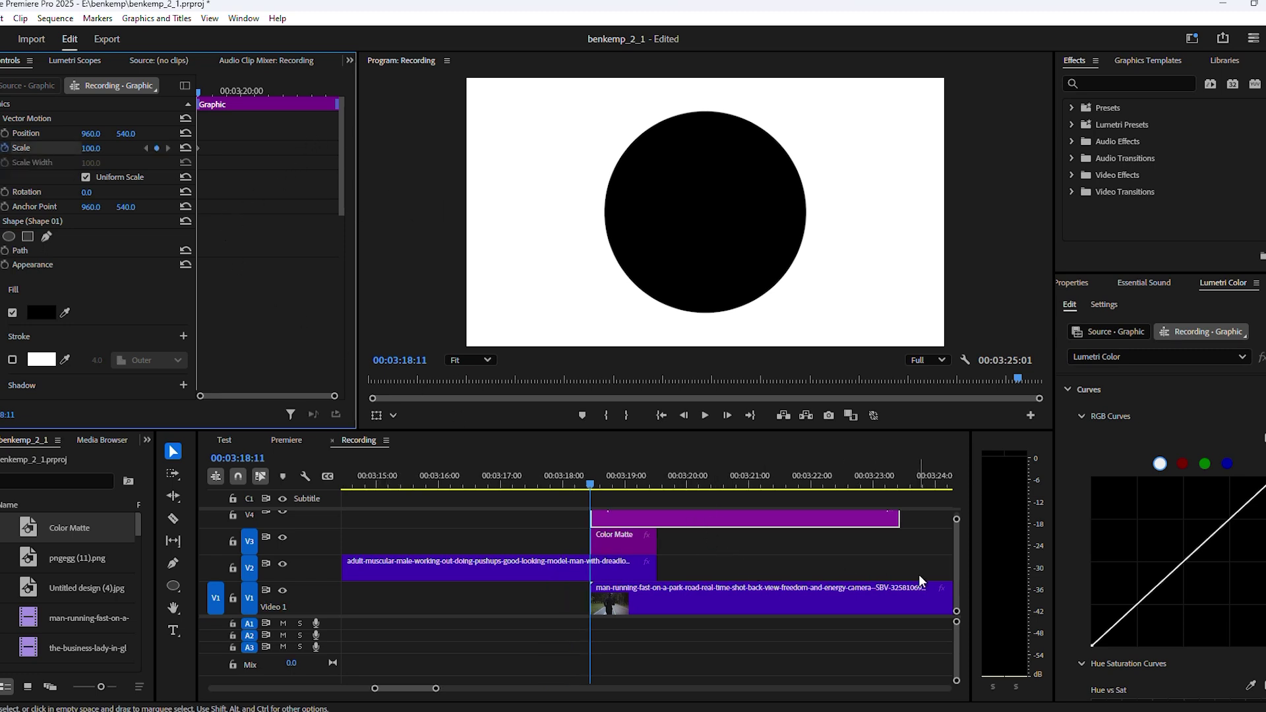
scroll(903, 577, "up", 1)
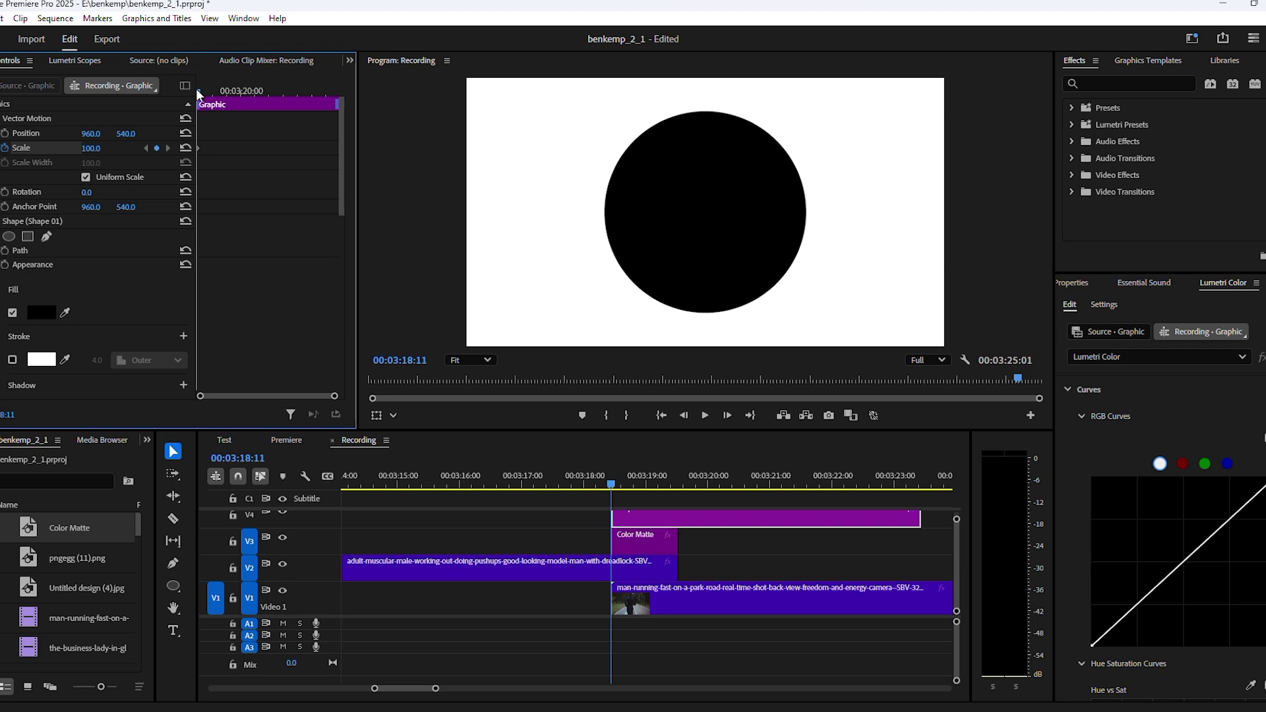
left_click_drag(198, 93, 230, 104)
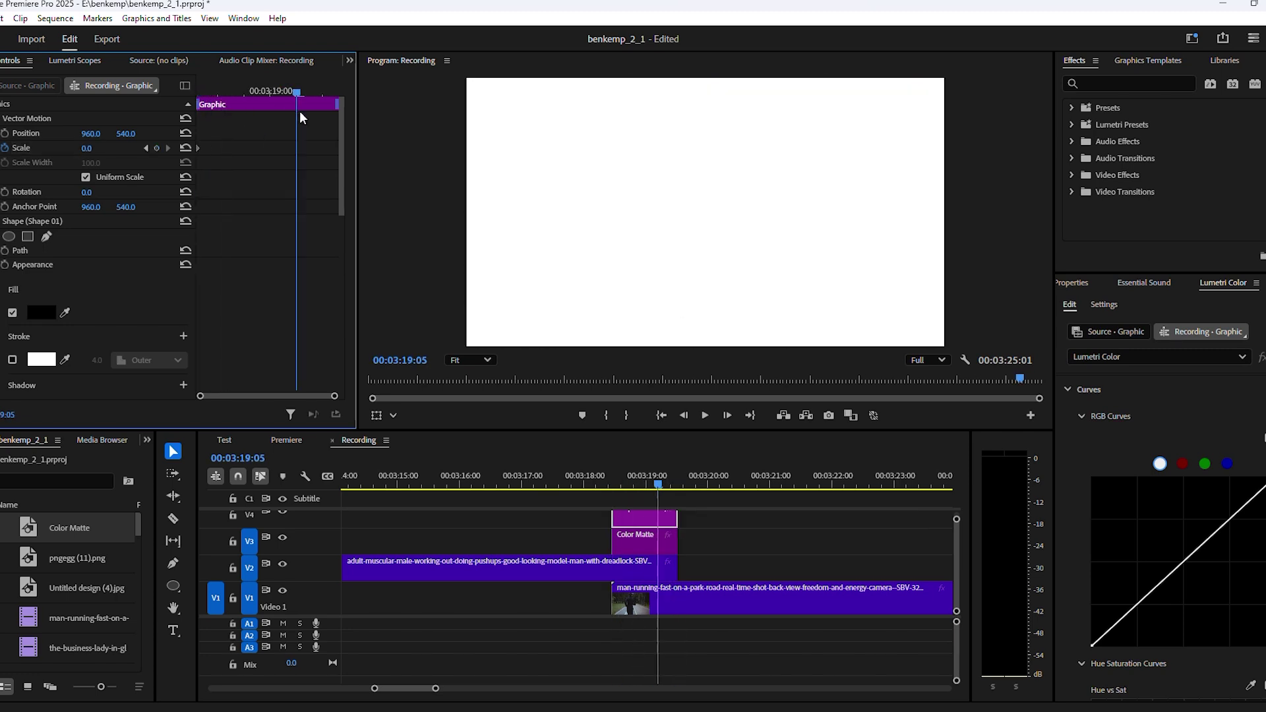
left_click_drag(299, 113, 334, 122)
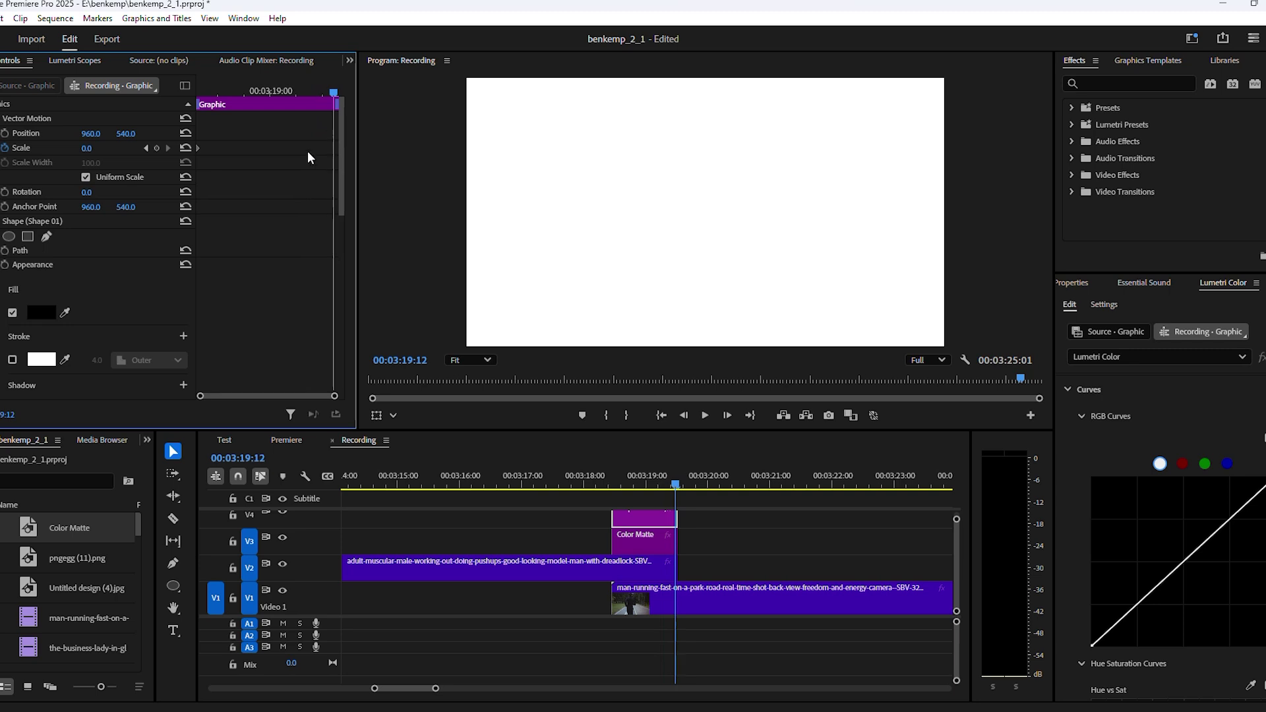
Set the circle graphic's scale to 355 at 00:03:19:12 so the black circle fills the frame.
left_click(106, 147)
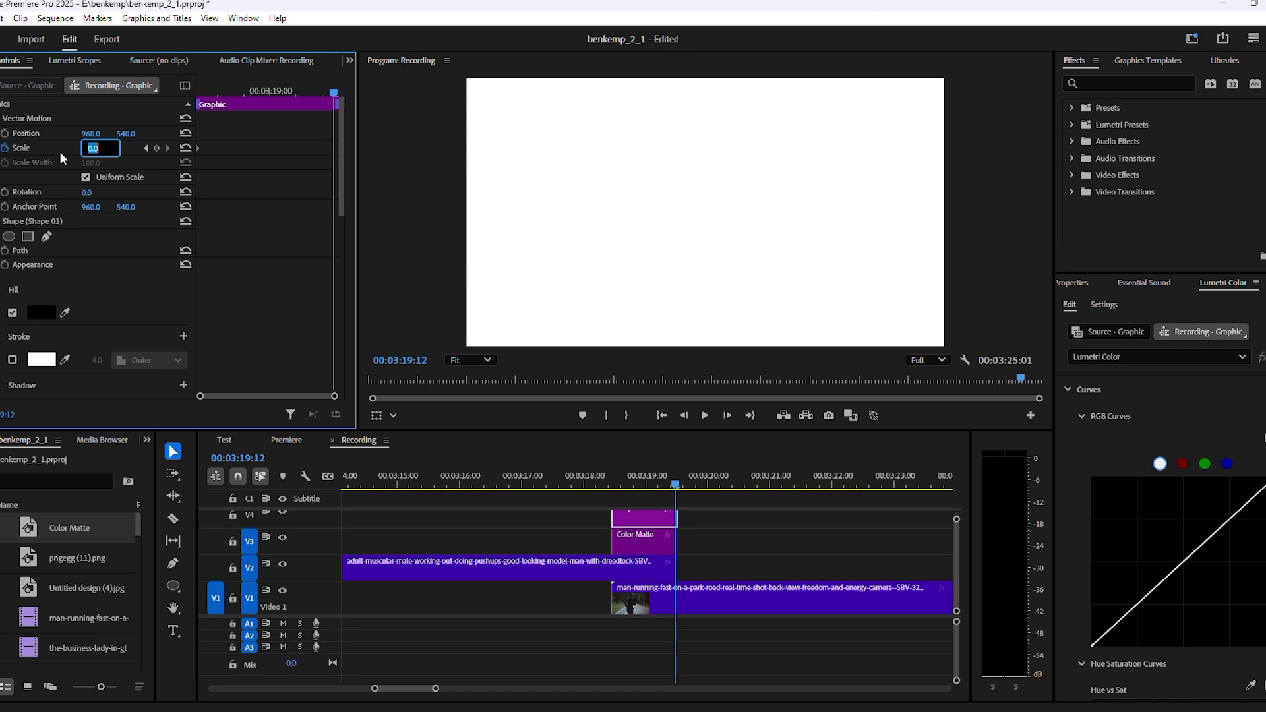
left_click(126, 151)
left_click_drag(95, 149, 329, 149)
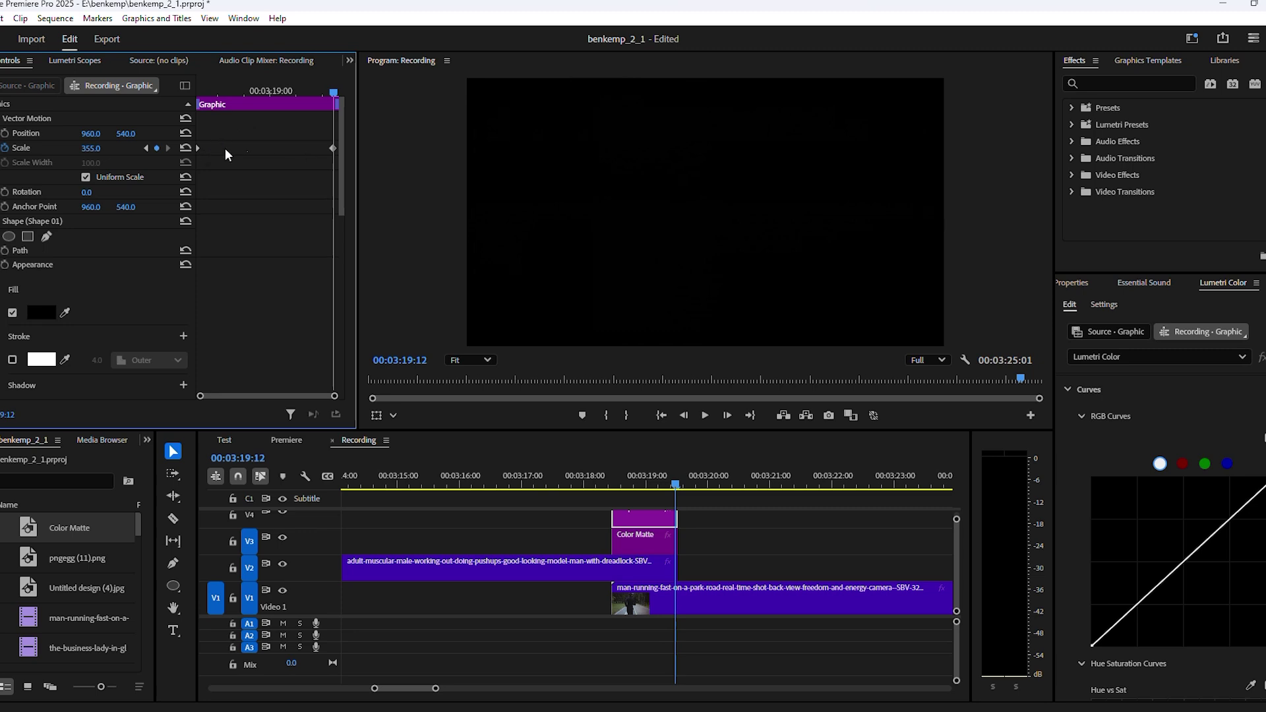
Apply Ease Out to the first scale keyframe and expand the scale's value and velocity graphs.
right_click(198, 153)
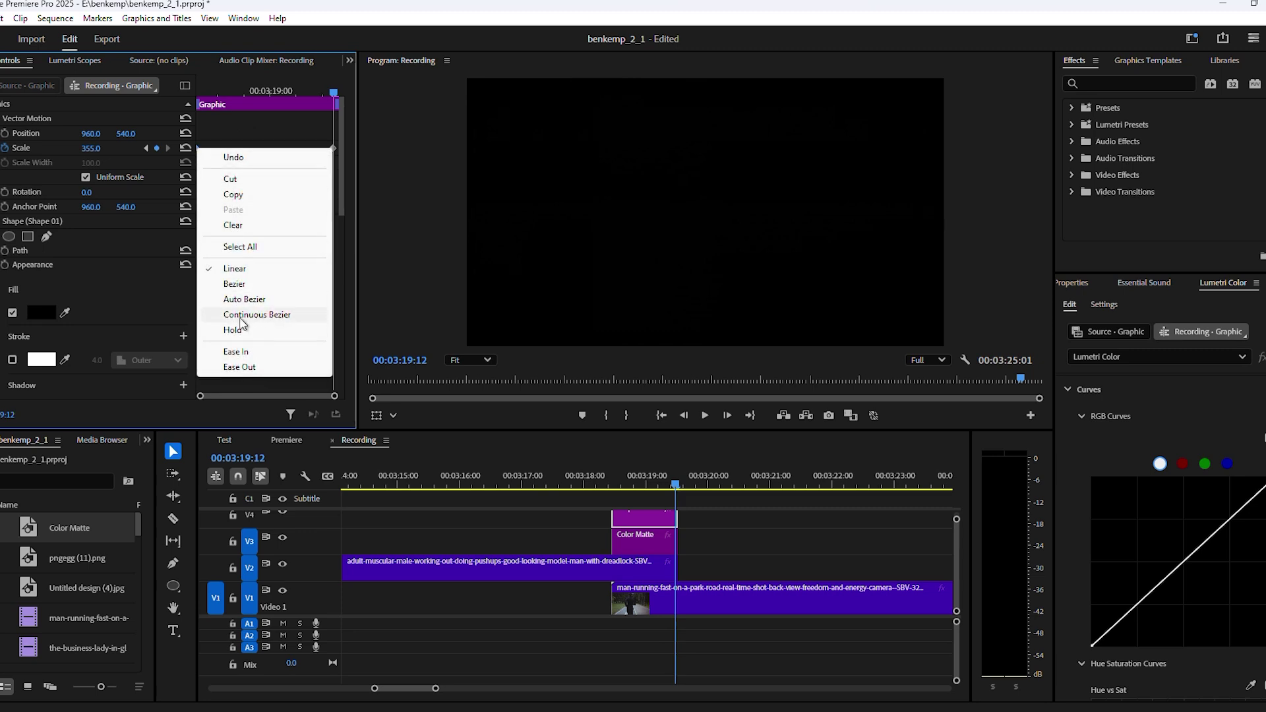
left_click(238, 367)
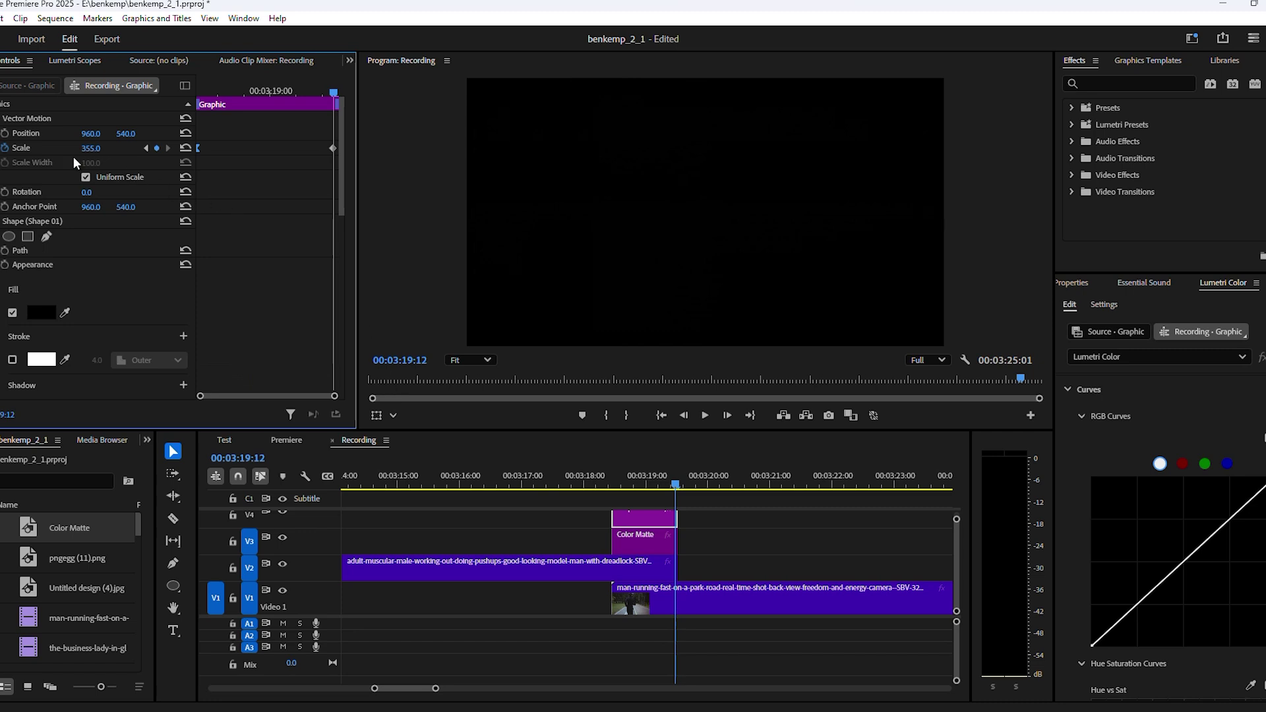
left_click(1, 149)
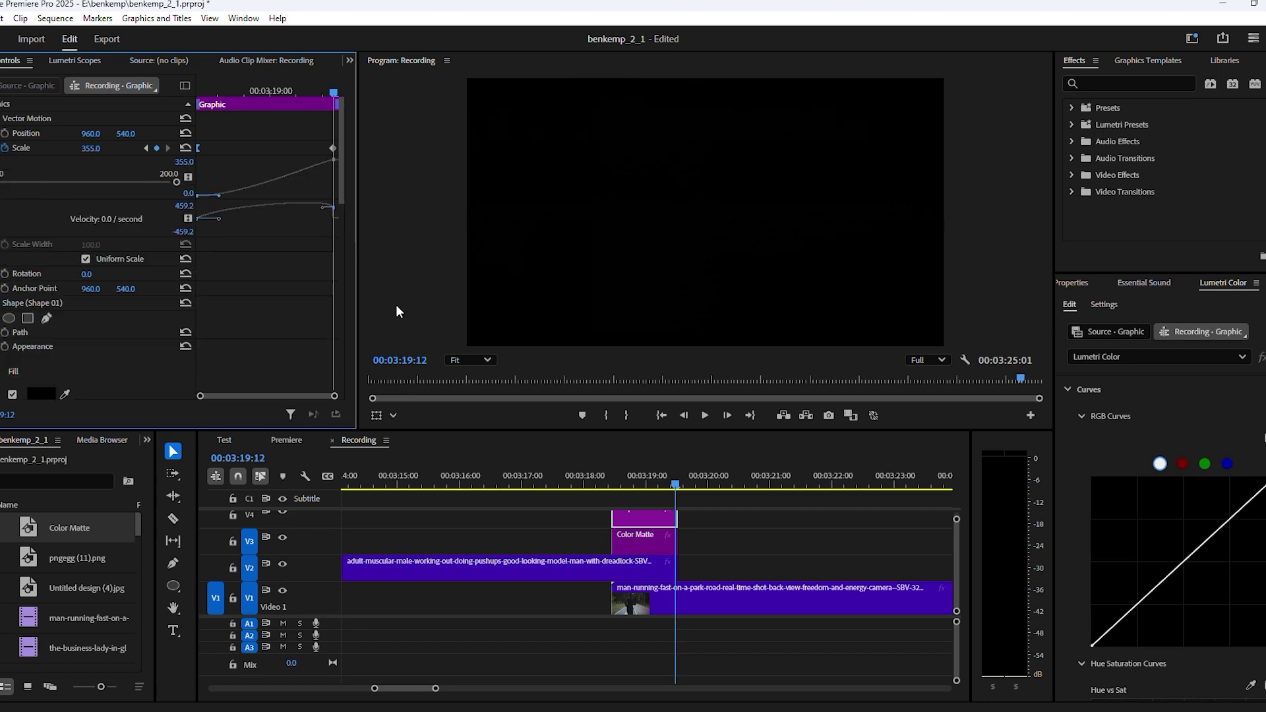
Nest the circle graphic and the color matte together as Nested Sequence 16.
scroll(699, 541, "up", 3)
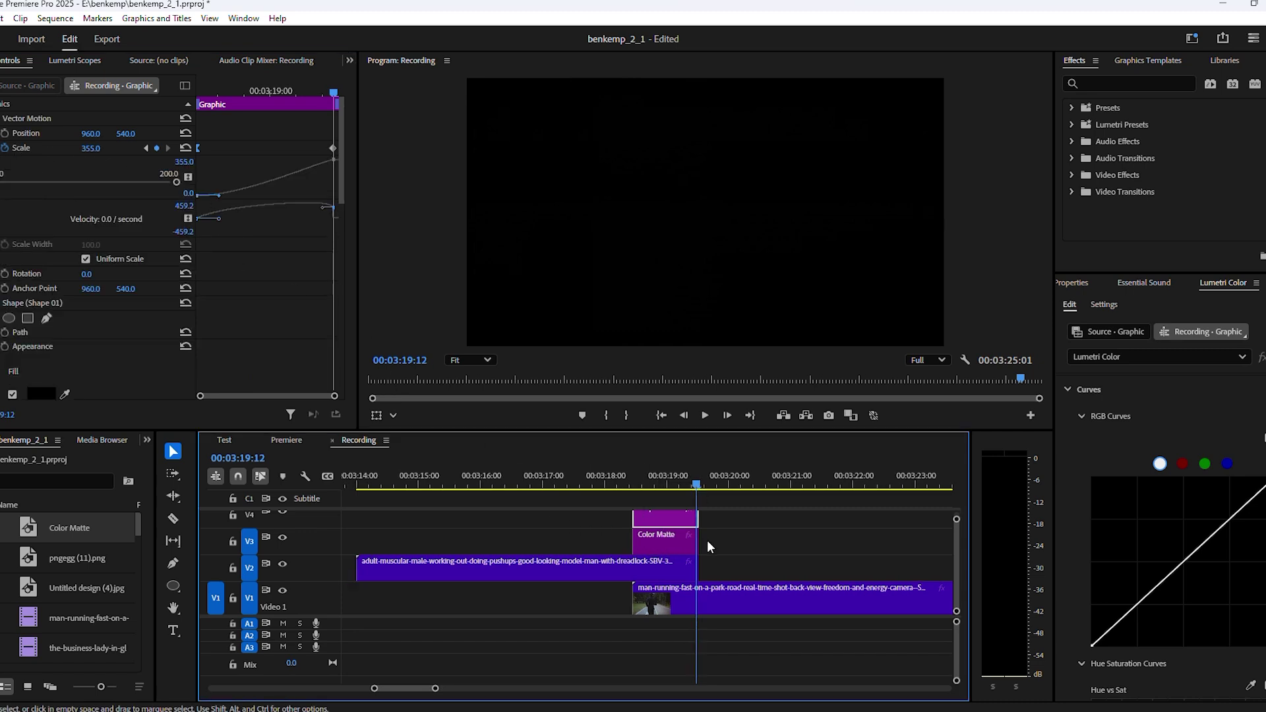
left_click_drag(738, 538, 687, 520)
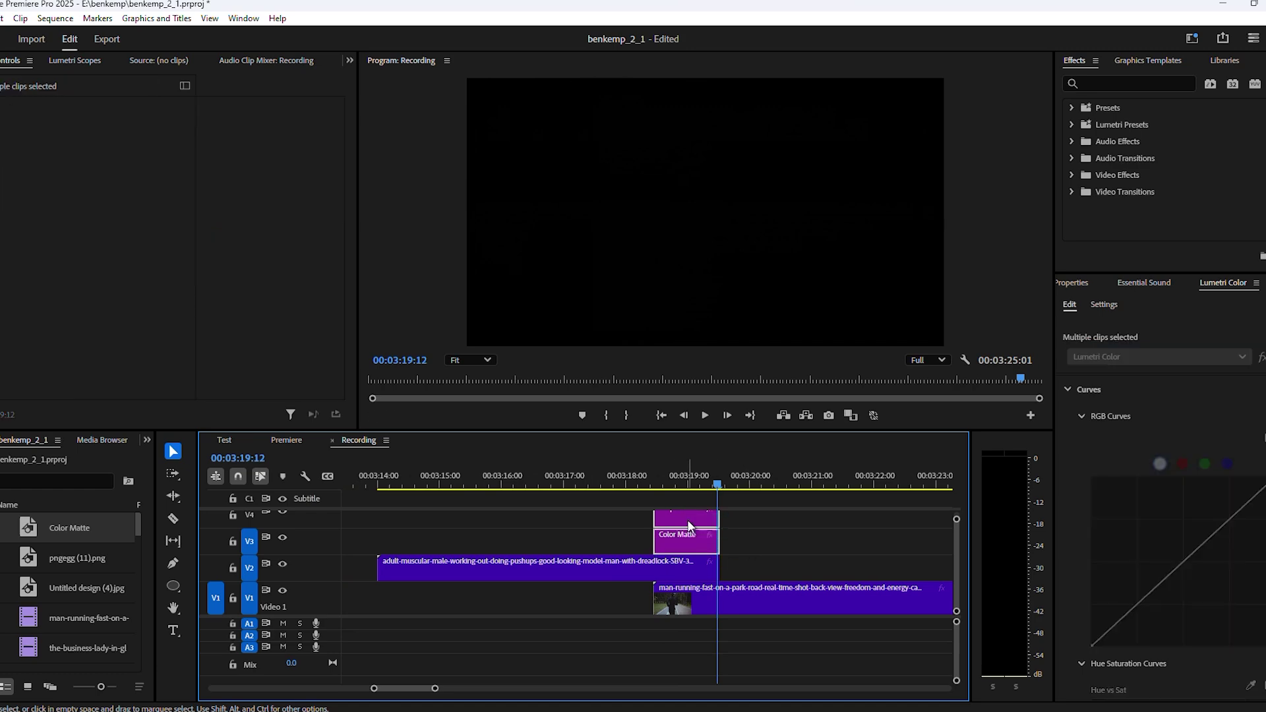
right_click(687, 520)
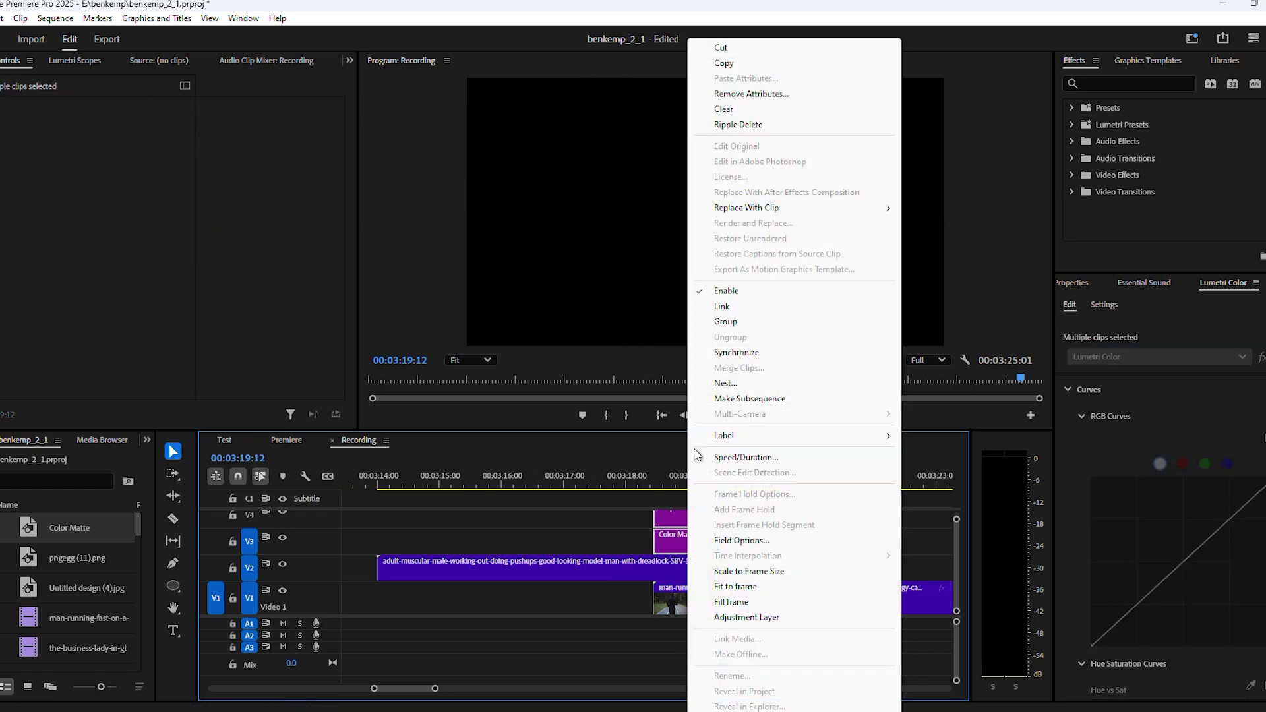
left_click(721, 383)
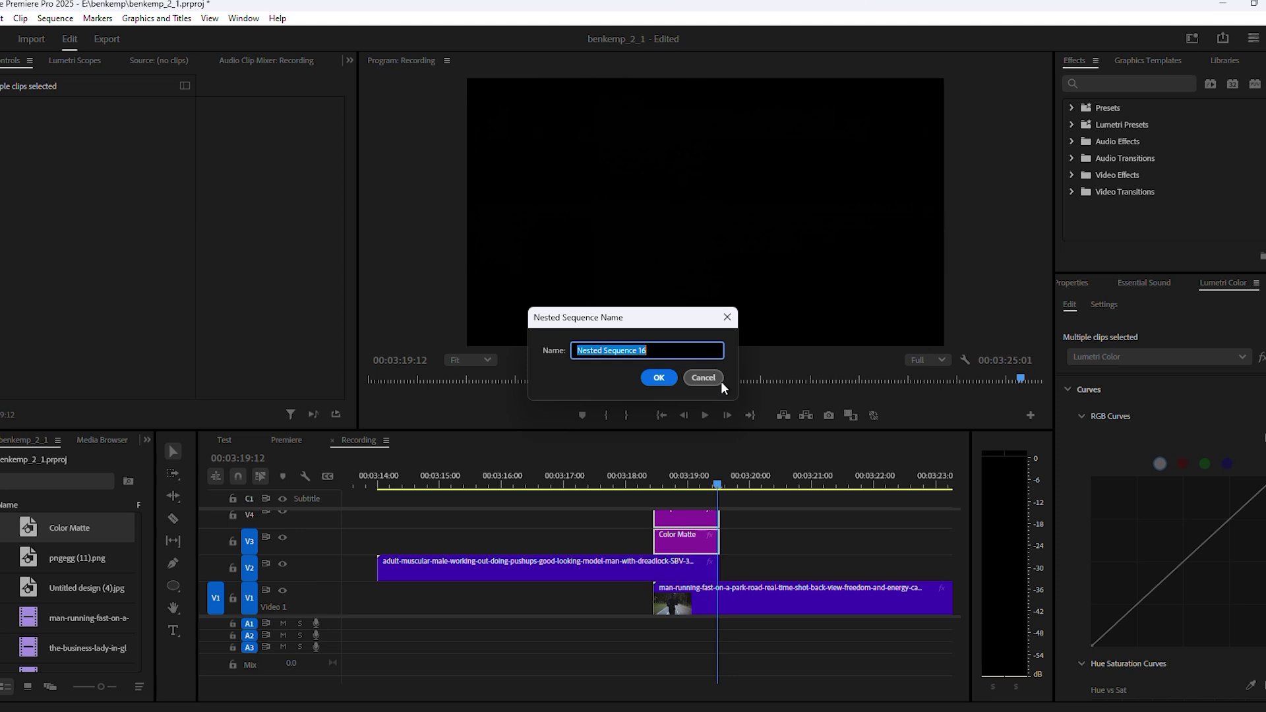
key("Return")
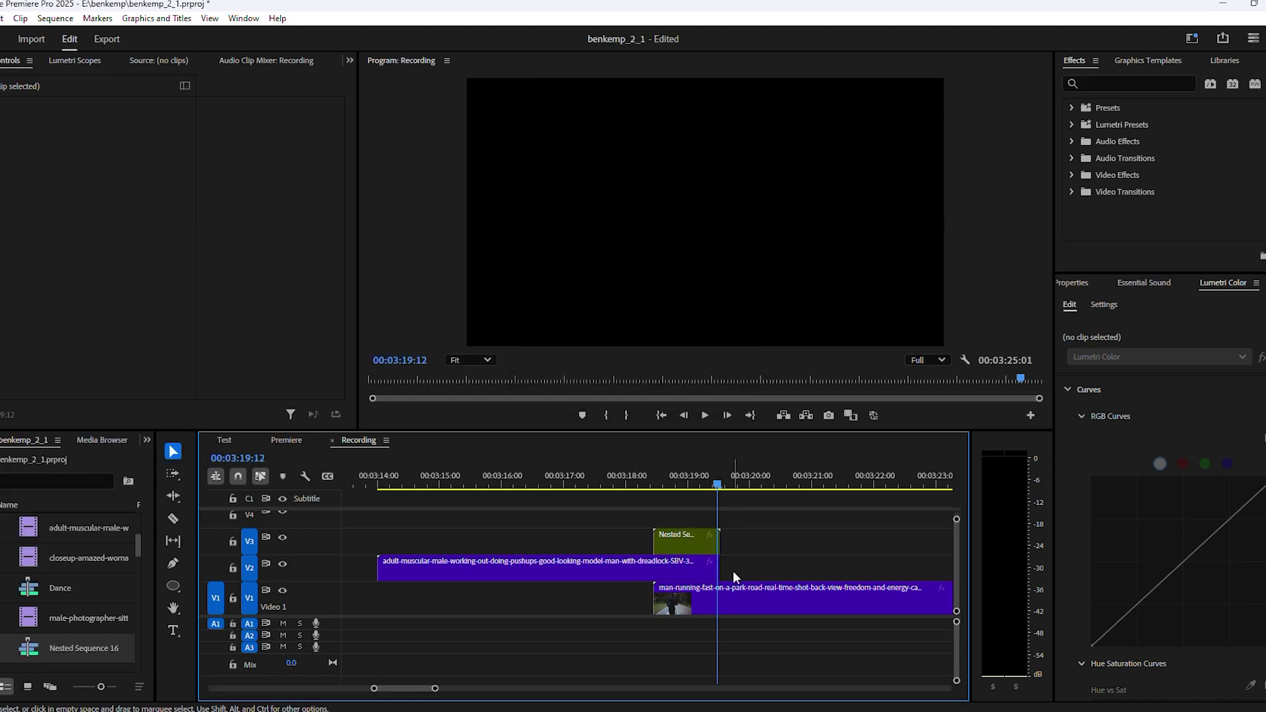
Cut the push-up clip on V2 at the nested sequence's start and select the piece beneath the nest.
left_click(683, 536)
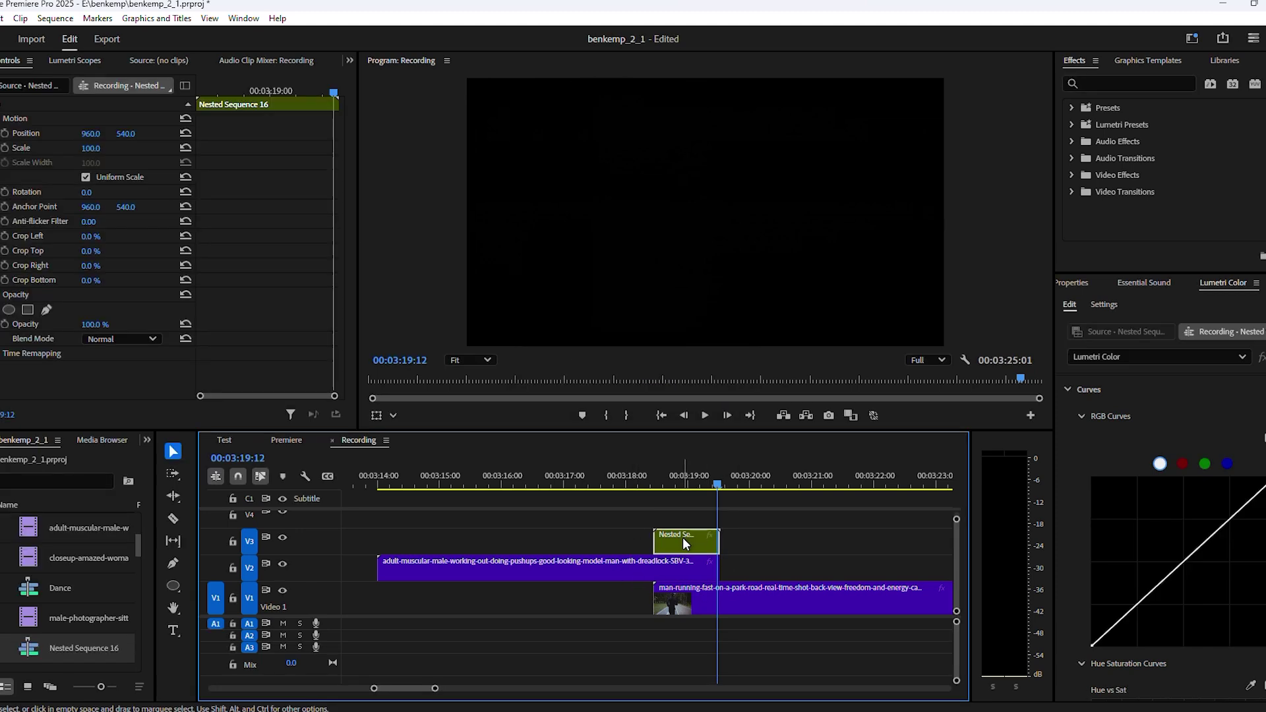
key("c")
left_click(655, 567)
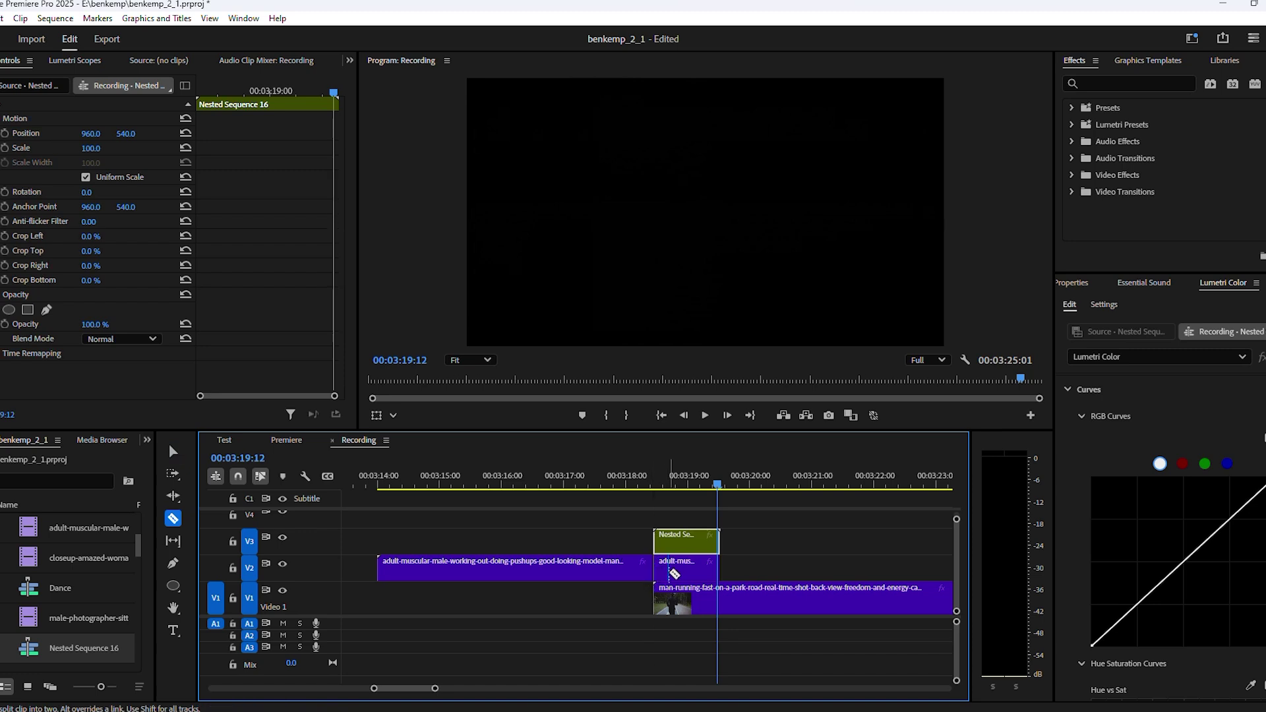
key("v")
left_click(683, 567)
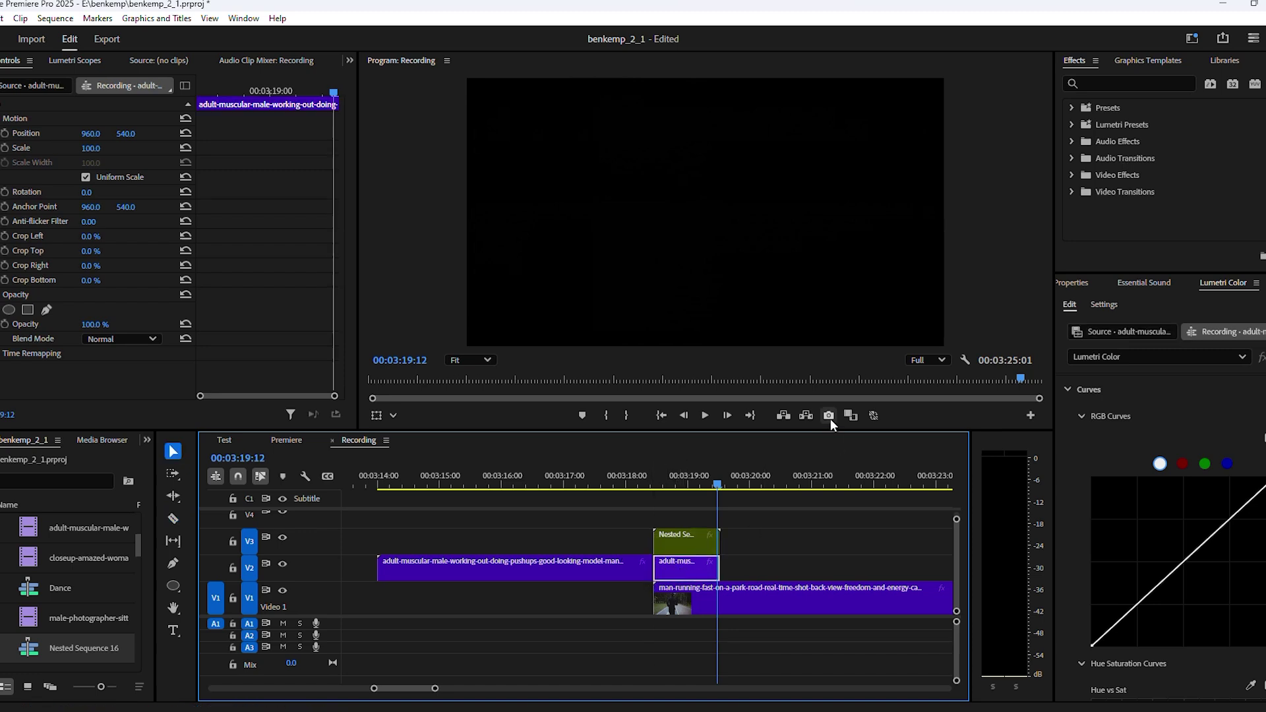
Search the effects for "track" and apply Track Matte Key to the cut push-up piece on V2.
left_click(1096, 83)
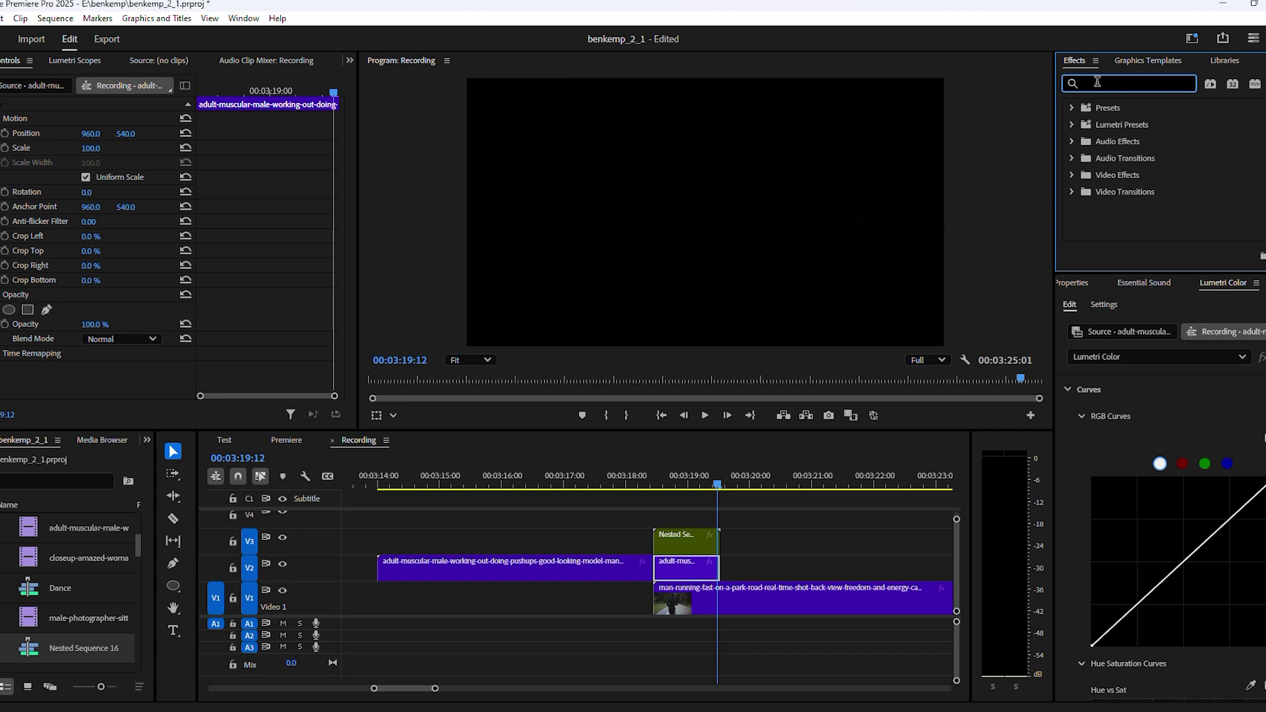
type("trac")
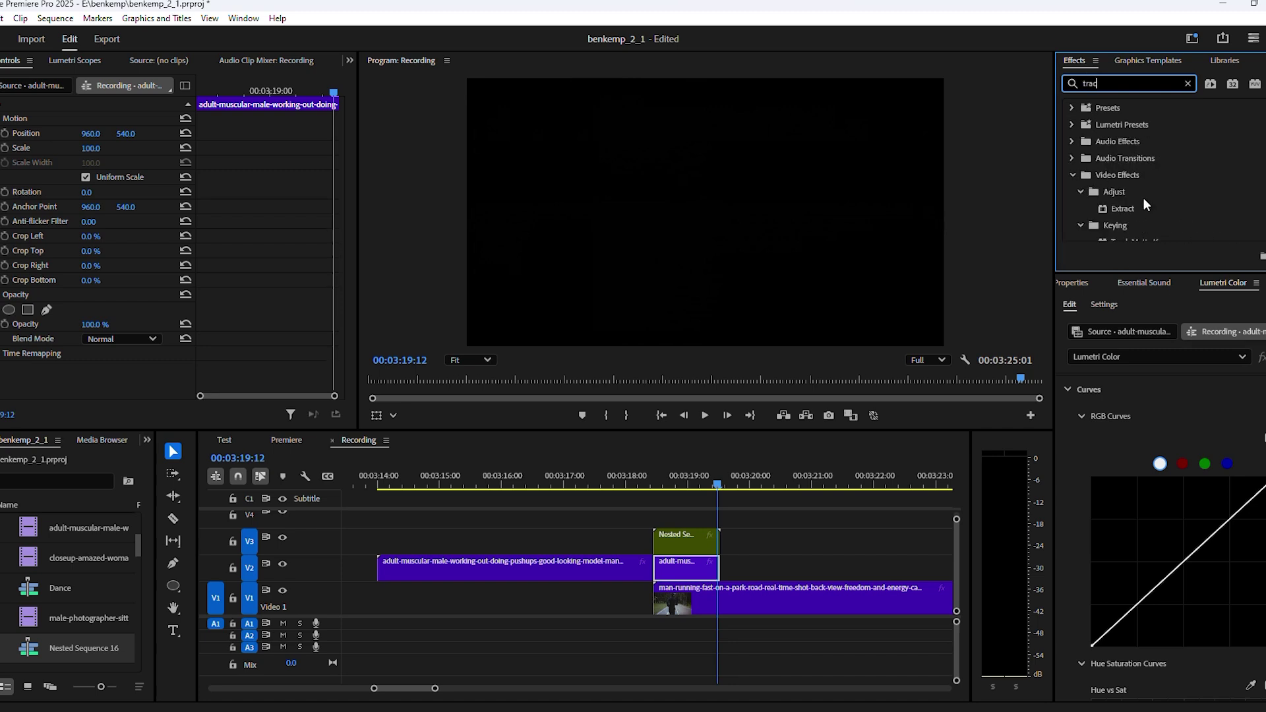
type("k")
left_click_drag(1142, 204, 686, 573)
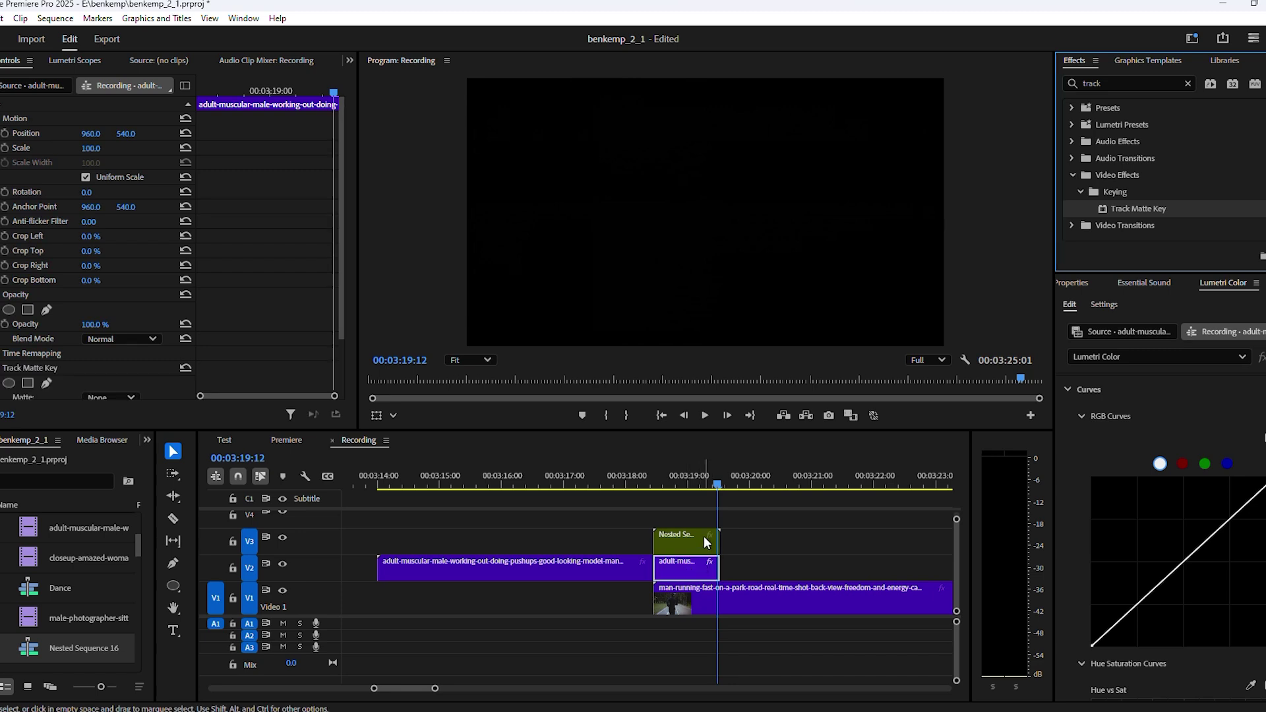
Set the Track Matte Key's matte to Video 3 and compositing to Matte Luma, and return the playhead to 00:03:18:00.
scroll(218, 326, "down", 2)
scroll(172, 352, "down", 1)
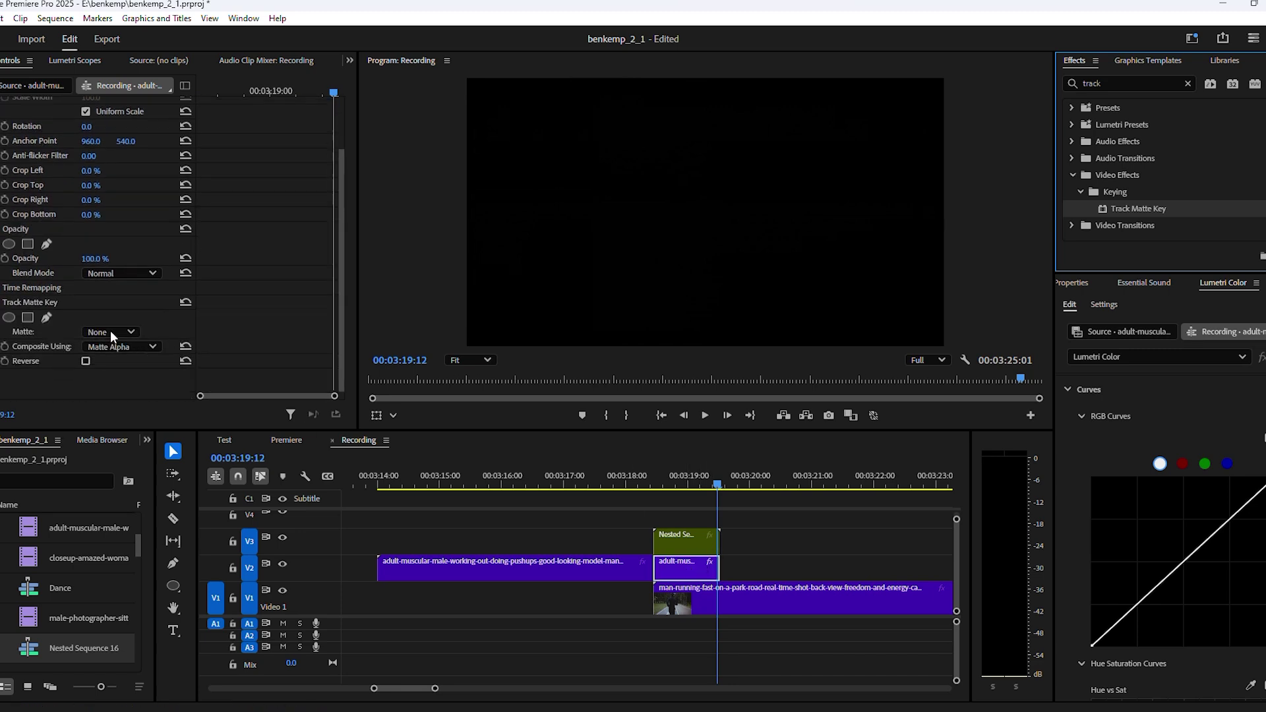
left_click(104, 331)
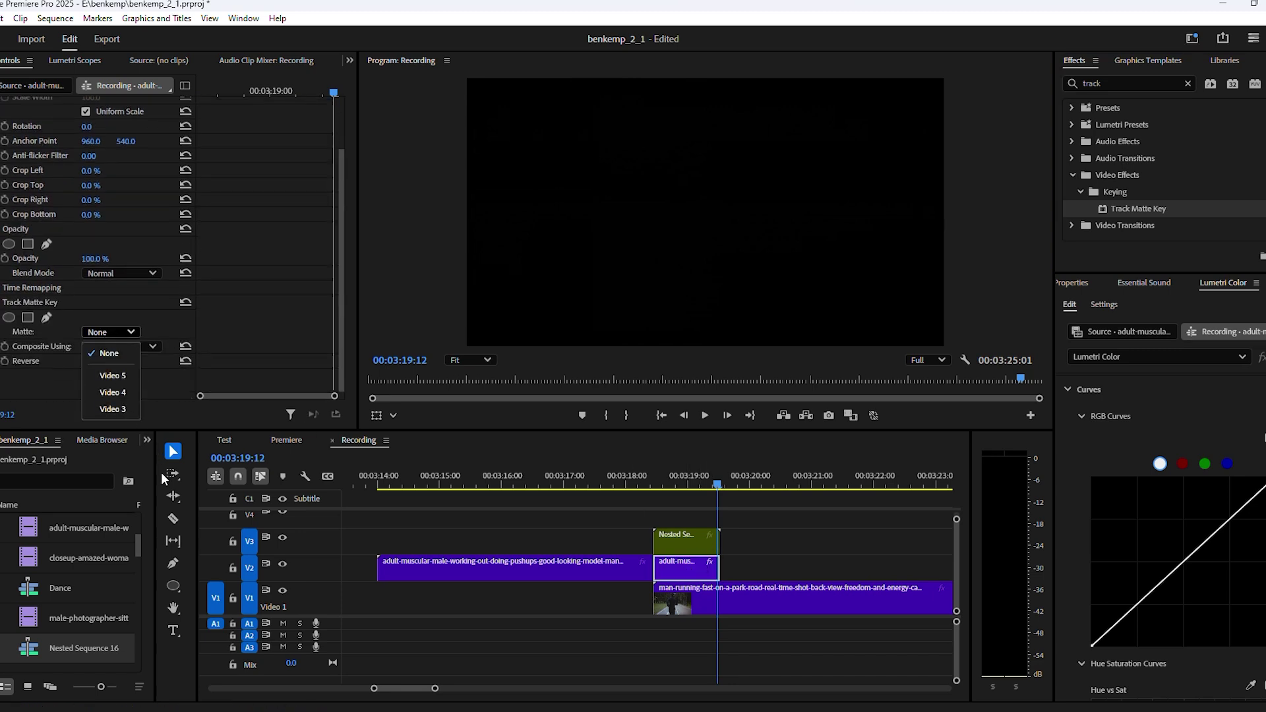
left_click(121, 407)
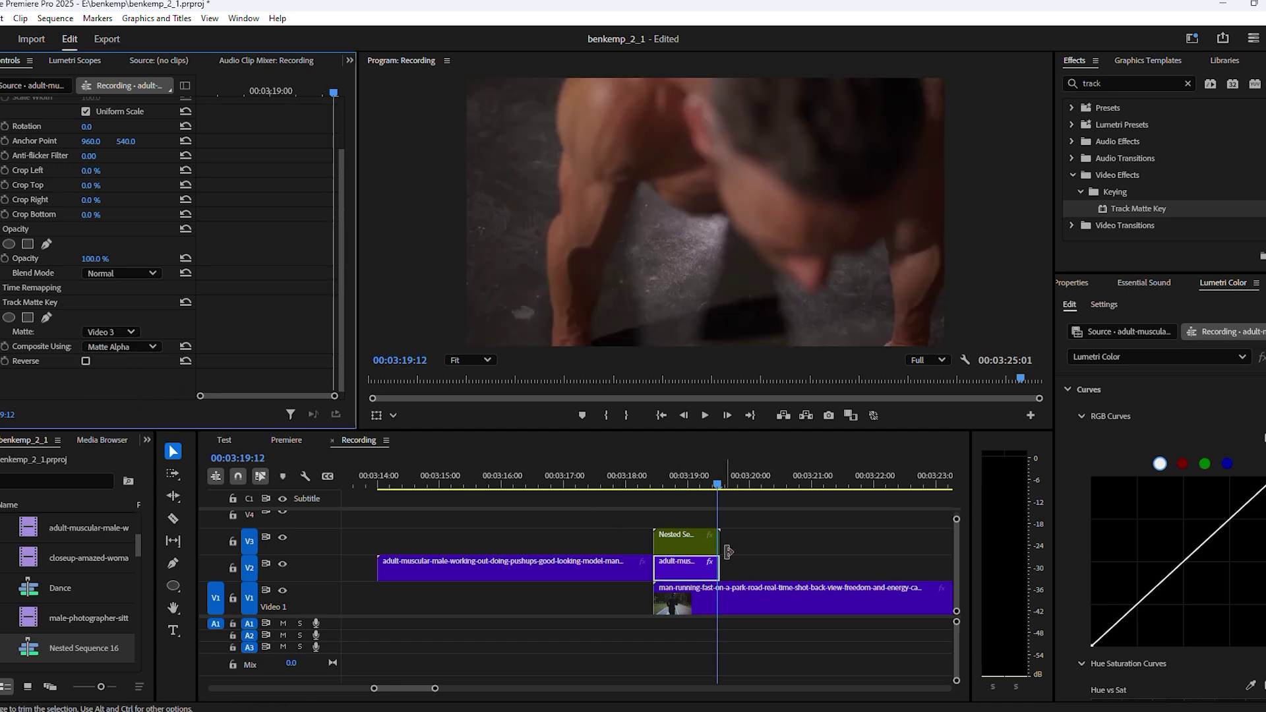
left_click(128, 347)
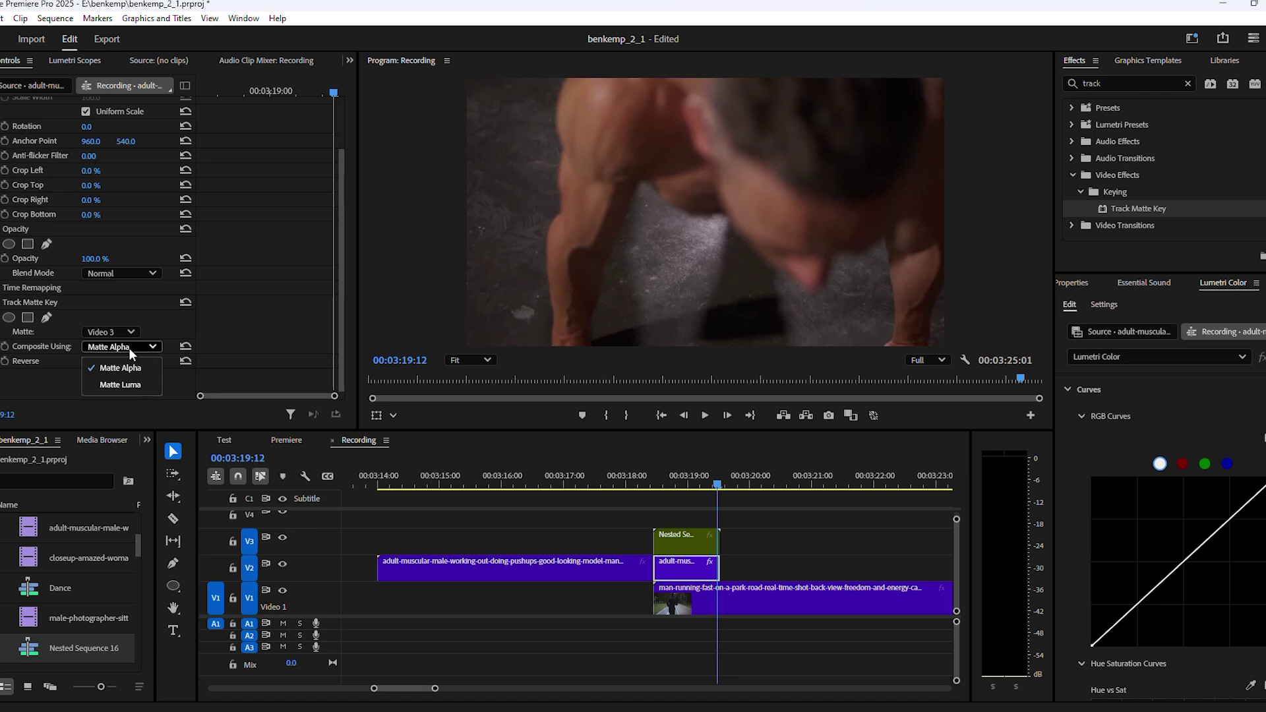
left_click(125, 386)
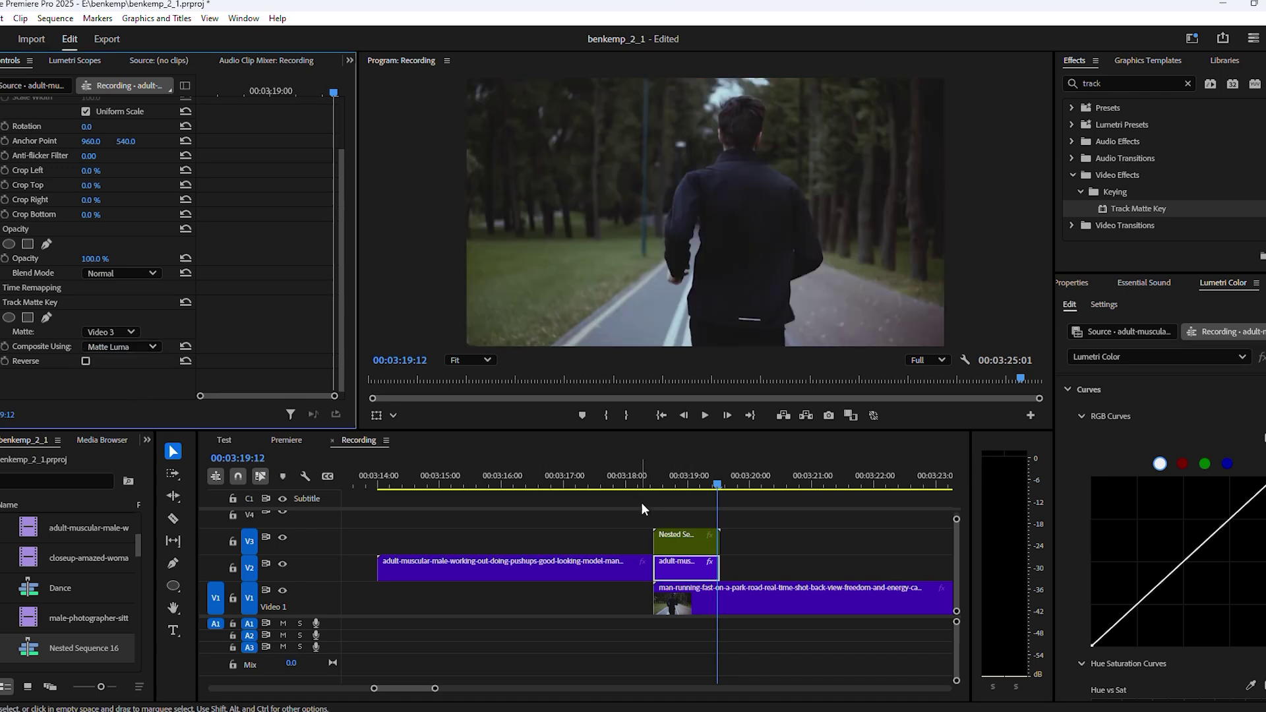
left_click(623, 483)
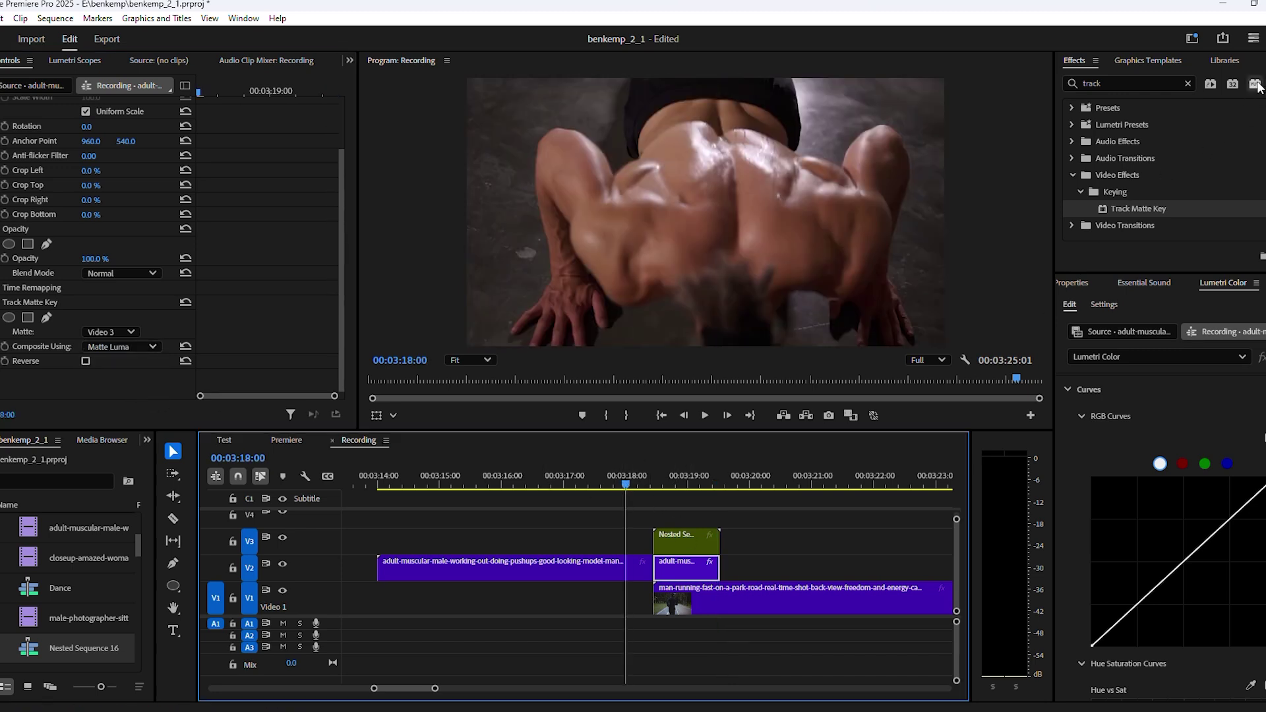